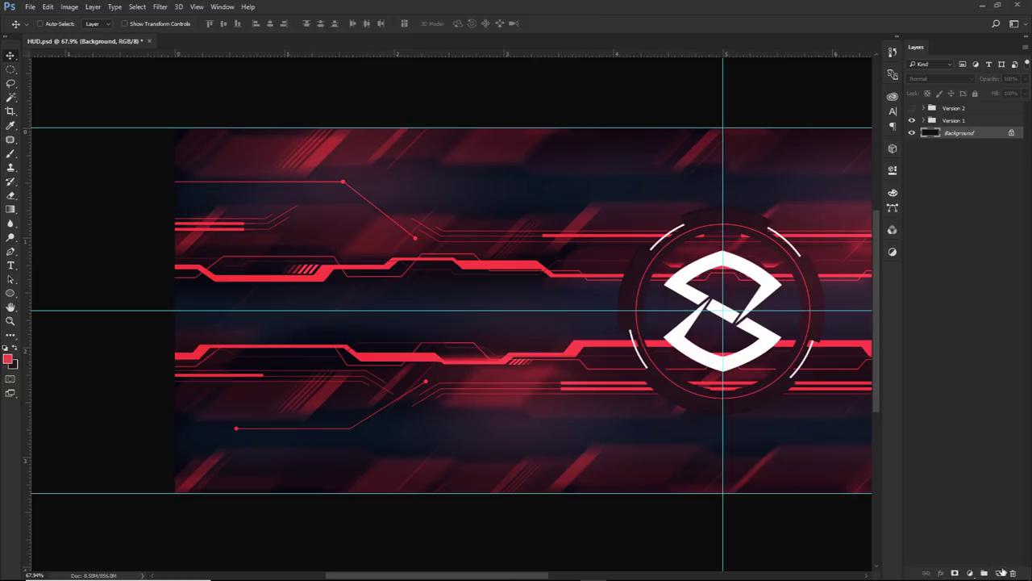
- Add a layer above the background and start a Pen path along the upper thick red line's lower edge, from the canvas's left edge
key(p)
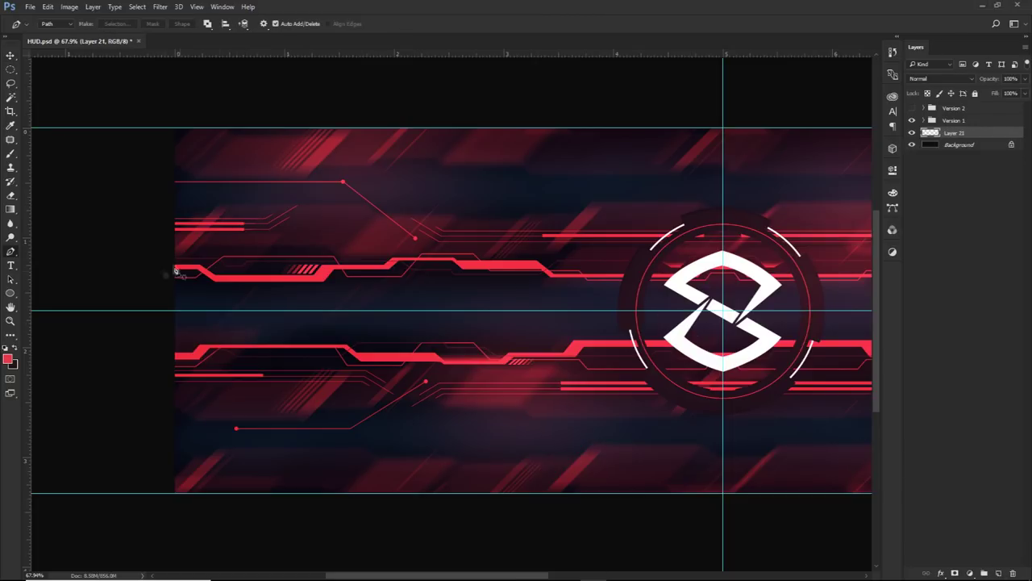
scroll(155, 271, up, 1)
scroll(211, 280, up, 5)
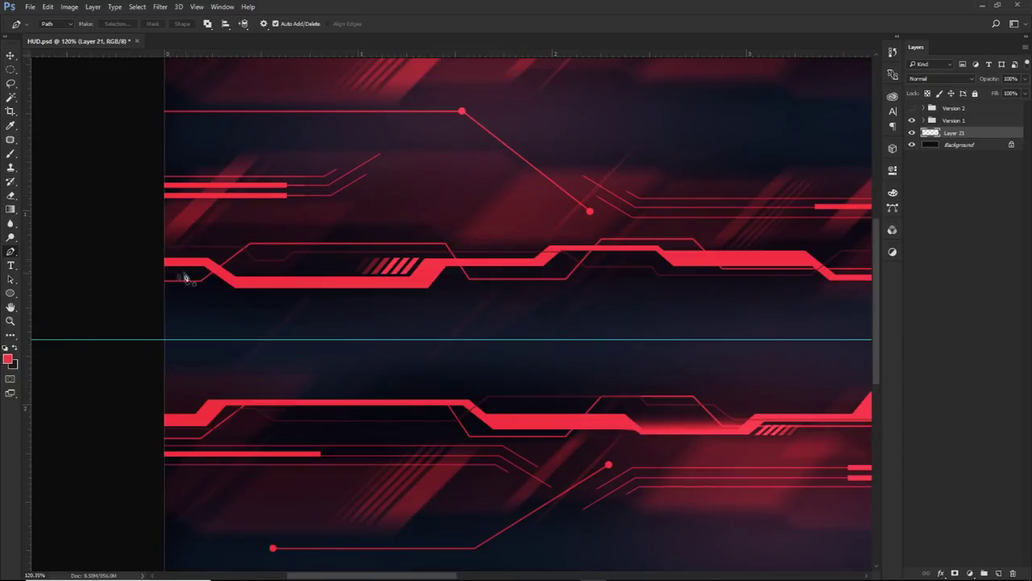
click(161, 266)
click(425, 288)
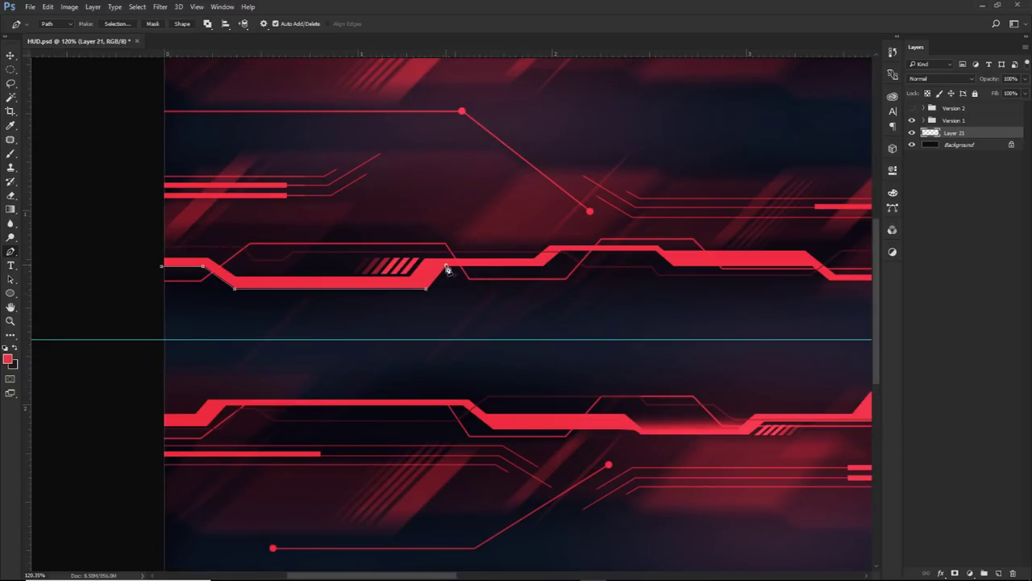
- Continue the path along the thick red line's lower edge, following each bend to the vertical centre guide behind the logo
click(544, 263)
click(562, 250)
click(656, 250)
click(675, 266)
drag(676, 268, 402, 260)
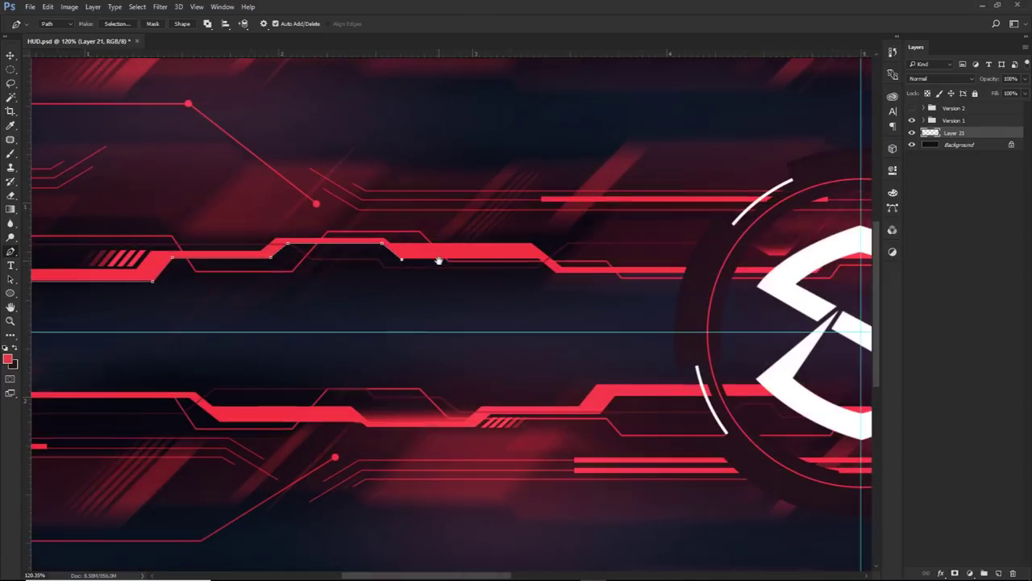
click(538, 259)
drag(779, 282, 569, 272)
click(607, 264)
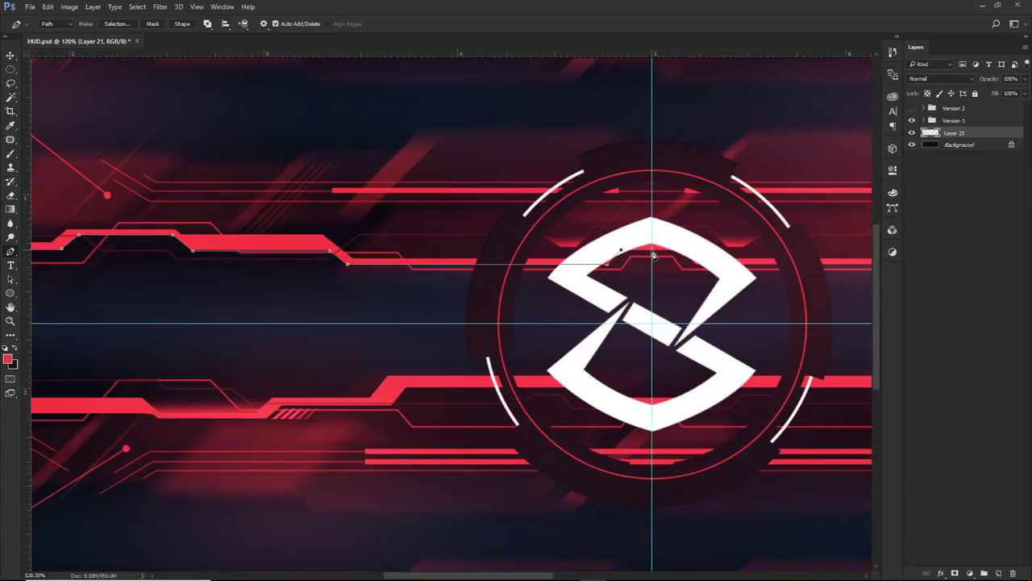
- Hide the Version 1 group to check the traced lower edge by itself, and show the group again
click(912, 120)
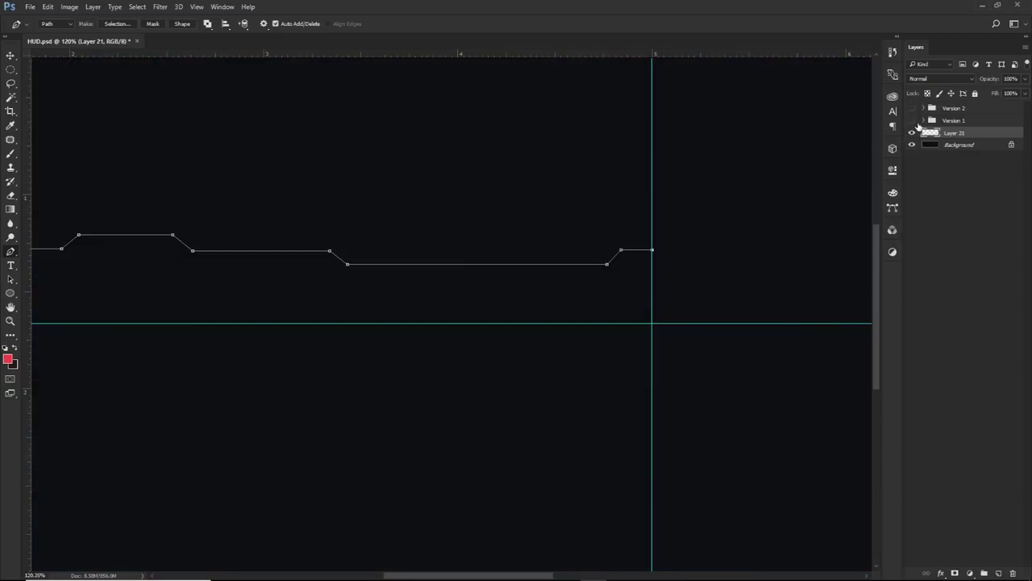
scroll(602, 279, down, 2)
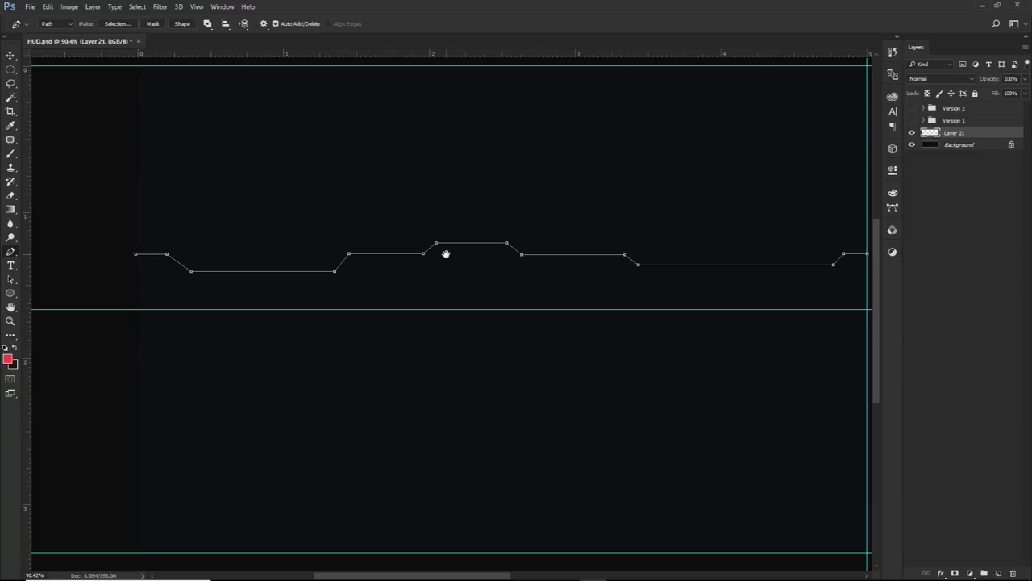
drag(540, 273, 430, 288)
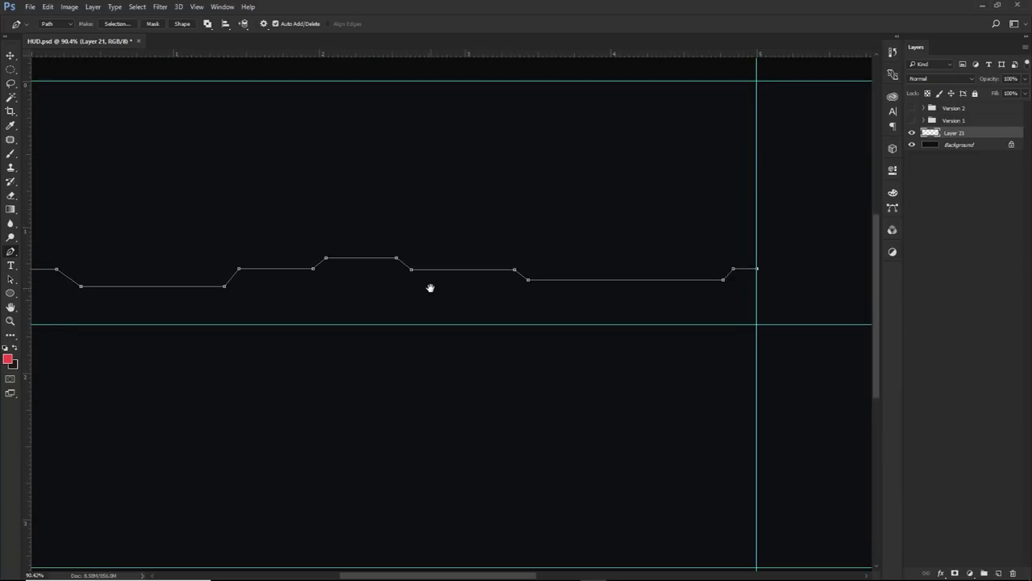
click(914, 120)
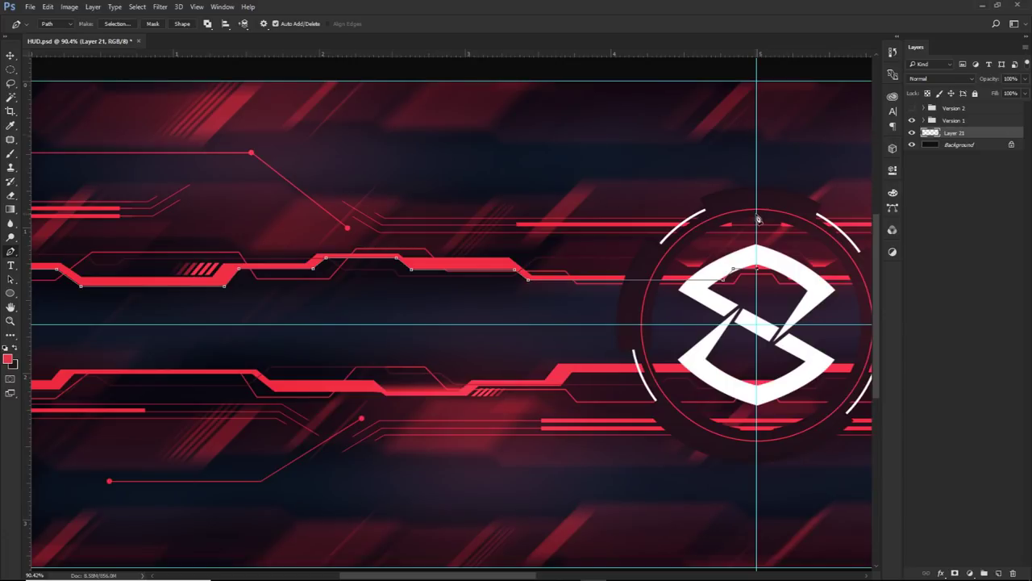
- Examine the bends and varying thickness of the upper and lower red lines in the reference artwork
scroll(750, 261, up, 2)
scroll(747, 279, down, 1)
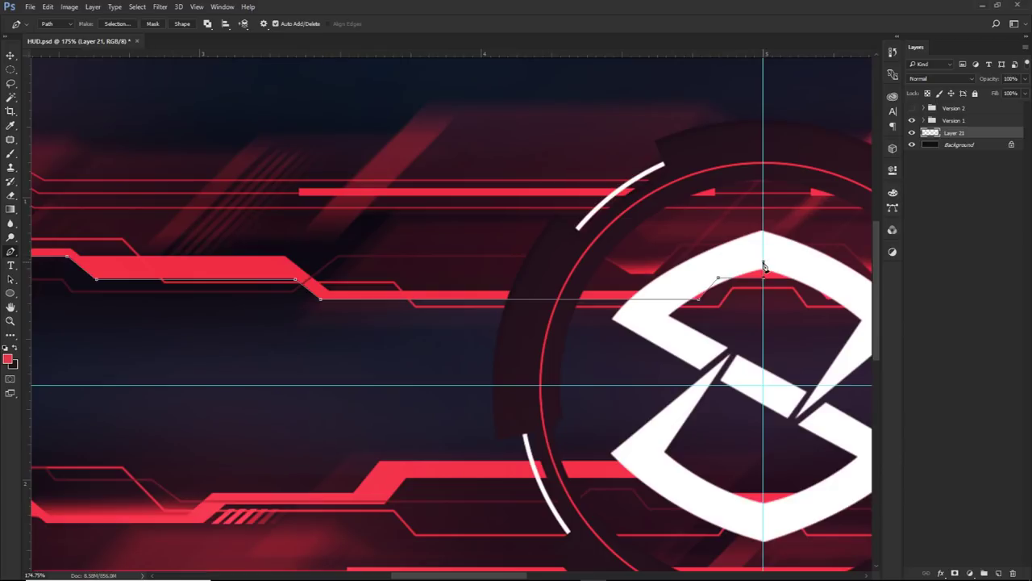
scroll(767, 266, down, 5)
scroll(685, 323, left, 8)
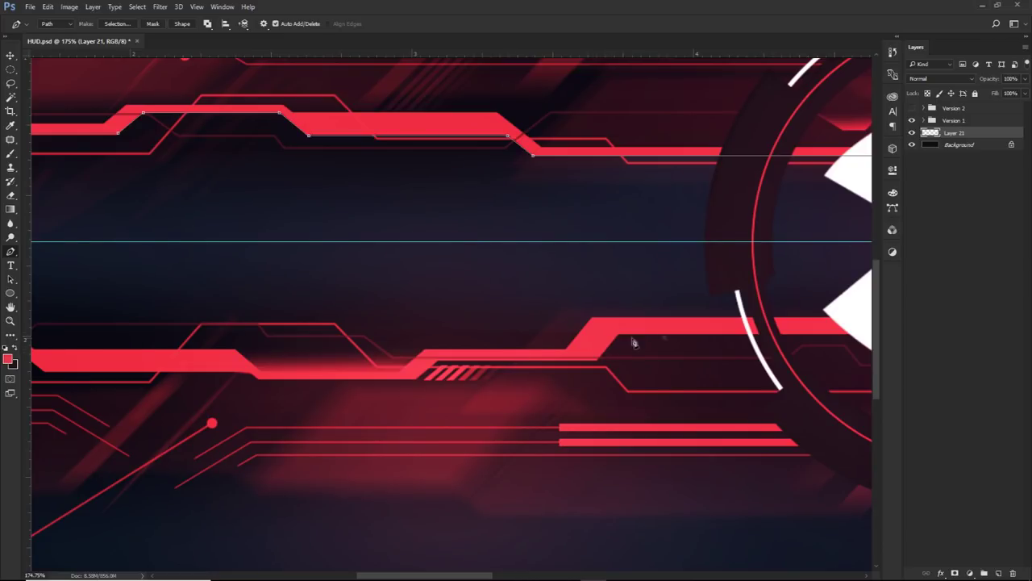
scroll(613, 347, left, 5)
scroll(613, 347, down, 1)
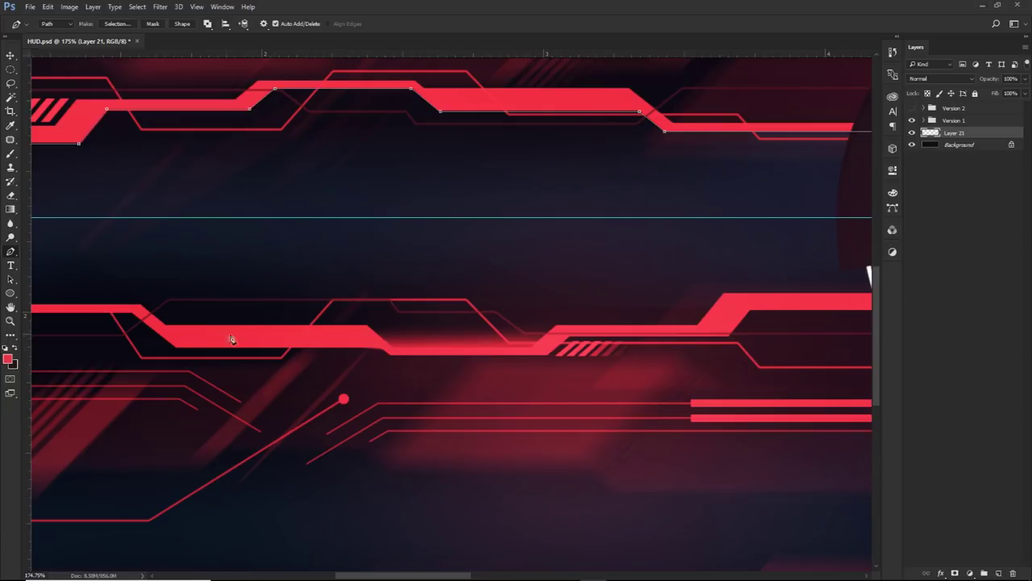
scroll(325, 339, up, 6)
scroll(325, 338, right, 9)
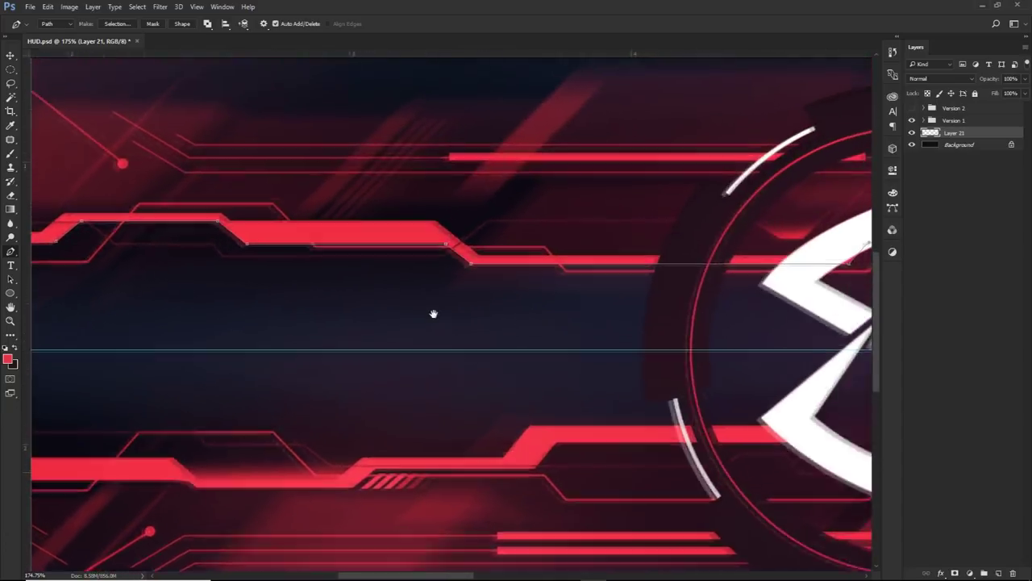
scroll(433, 321, down, 3)
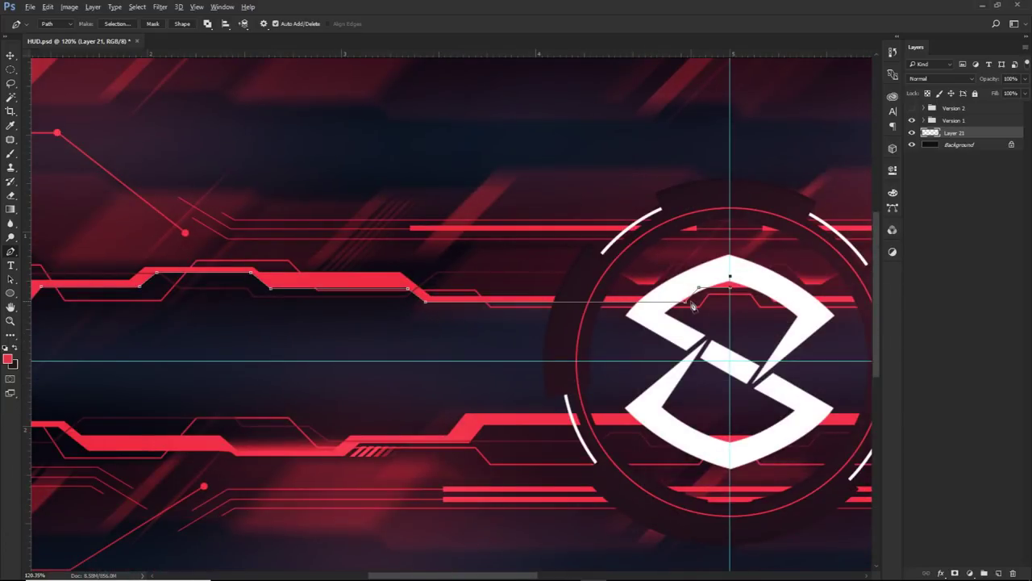
- Trace the upper edge back from the centre guide, stepping down behind the logo and up to the wide segment's right corner
scroll(692, 305, up, 2)
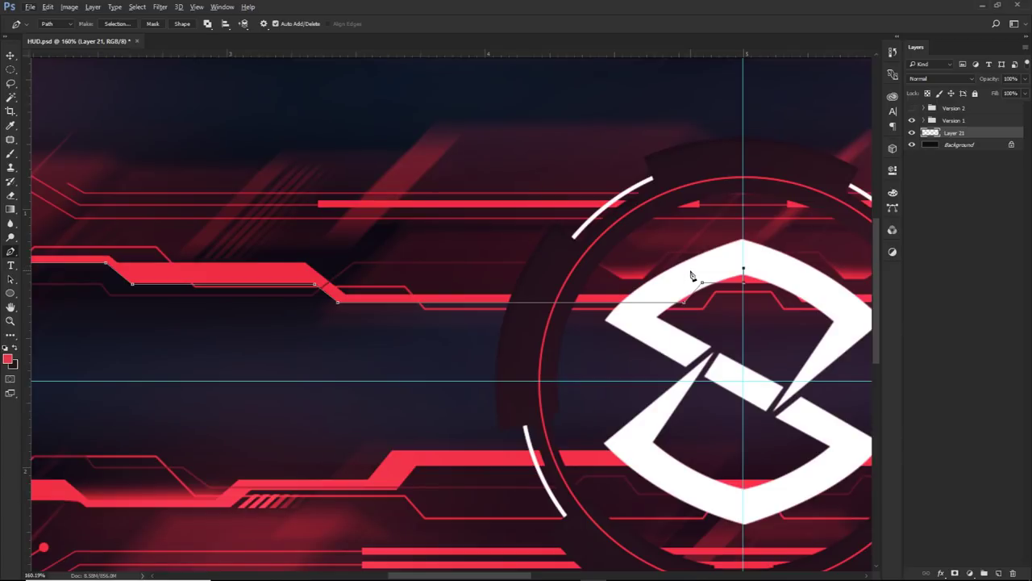
scroll(691, 279, up, 2)
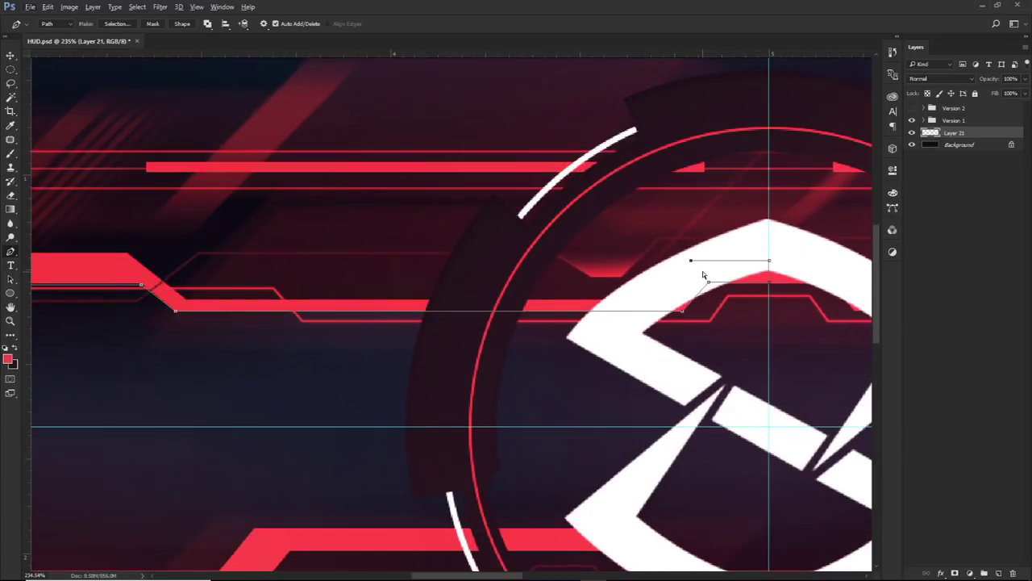
click(679, 261)
drag(187, 300, 309, 312)
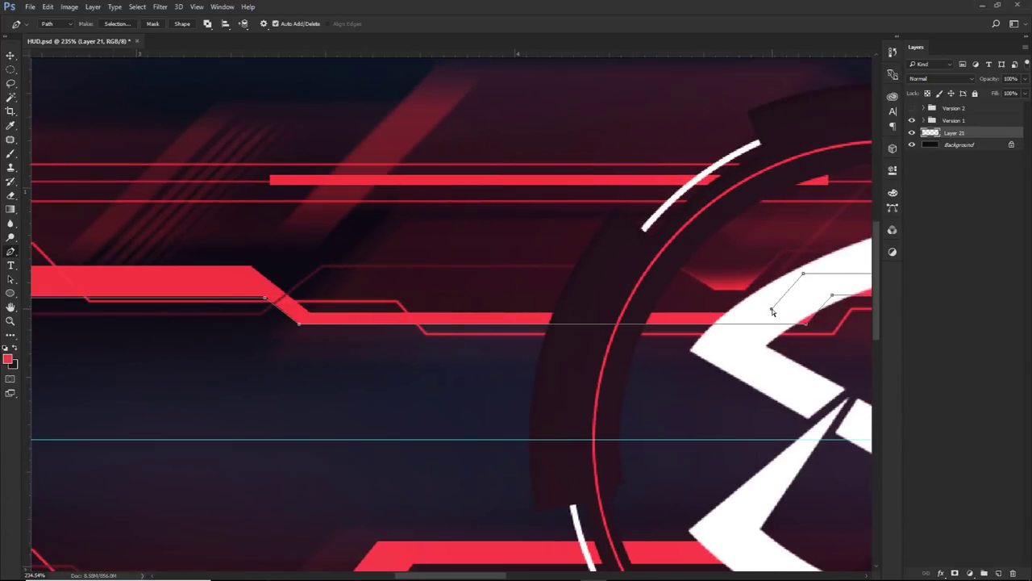
drag(281, 313, 485, 336)
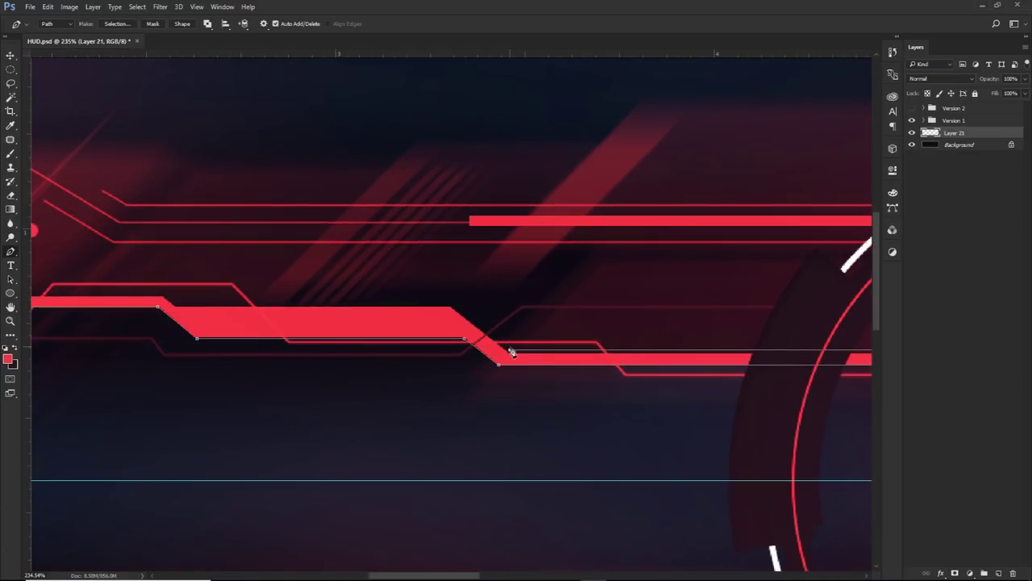
click(453, 310)
- Trace the rest of the upper edge to the canvas's left edge and close the path at its starting anchor
drag(307, 309, 488, 313)
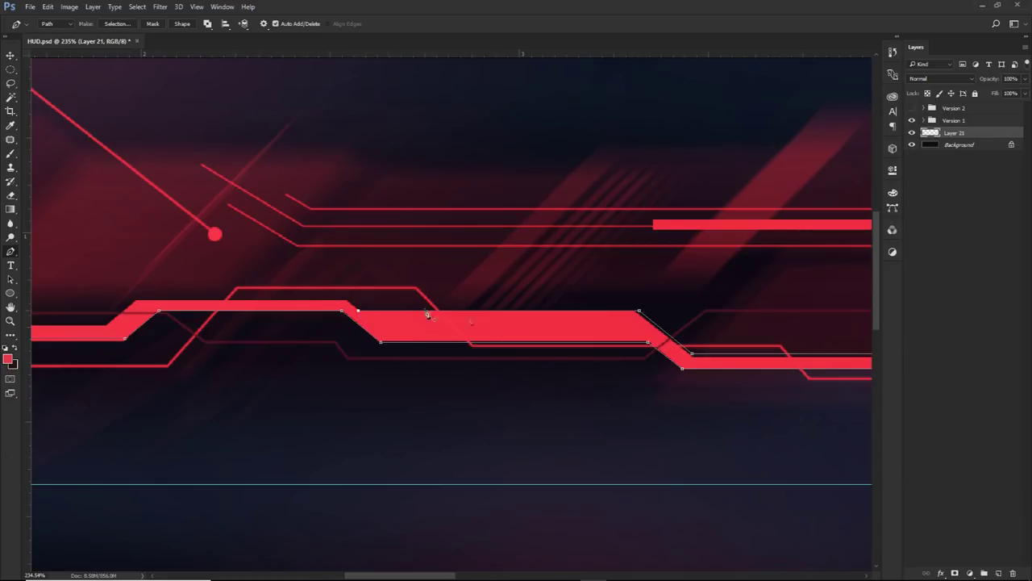
drag(315, 334, 502, 341)
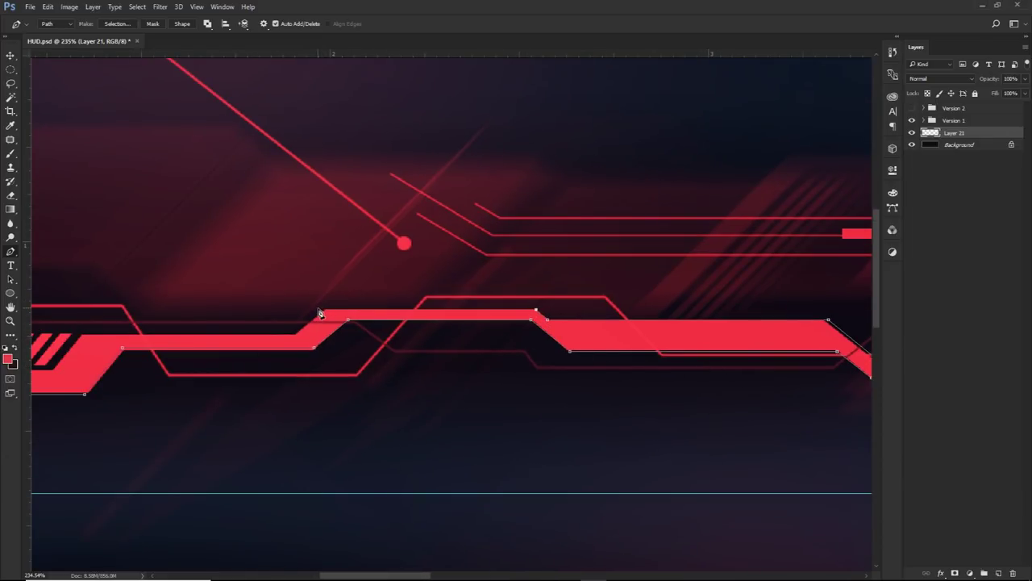
drag(279, 316, 573, 318)
click(589, 337)
drag(376, 342, 610, 338)
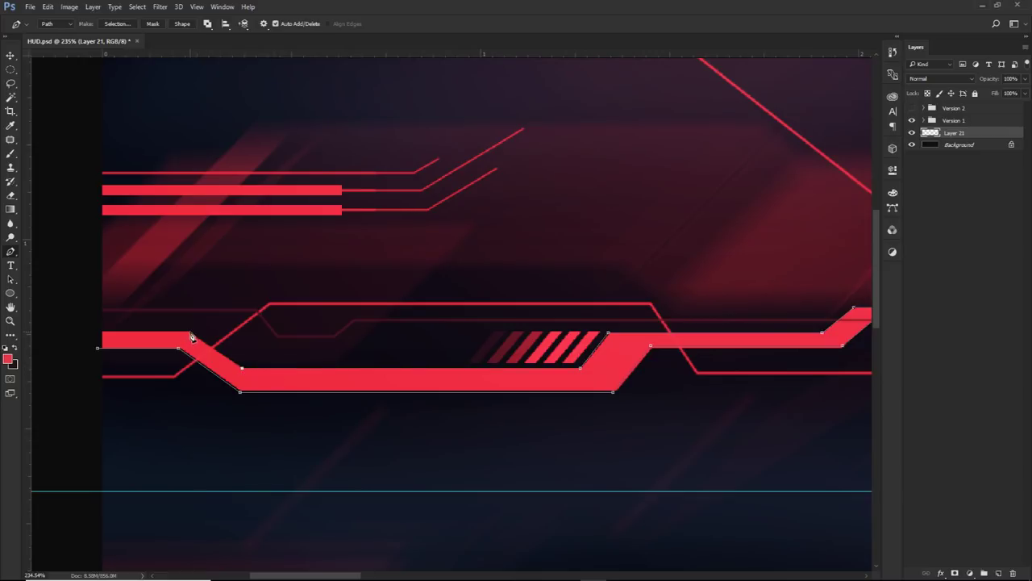
click(92, 332)
click(97, 349)
- Show only the background layer and nudge the upper anchor at the wide segment's left end to even out the slope
scroll(396, 369, down, 5)
scroll(668, 323, down, 3)
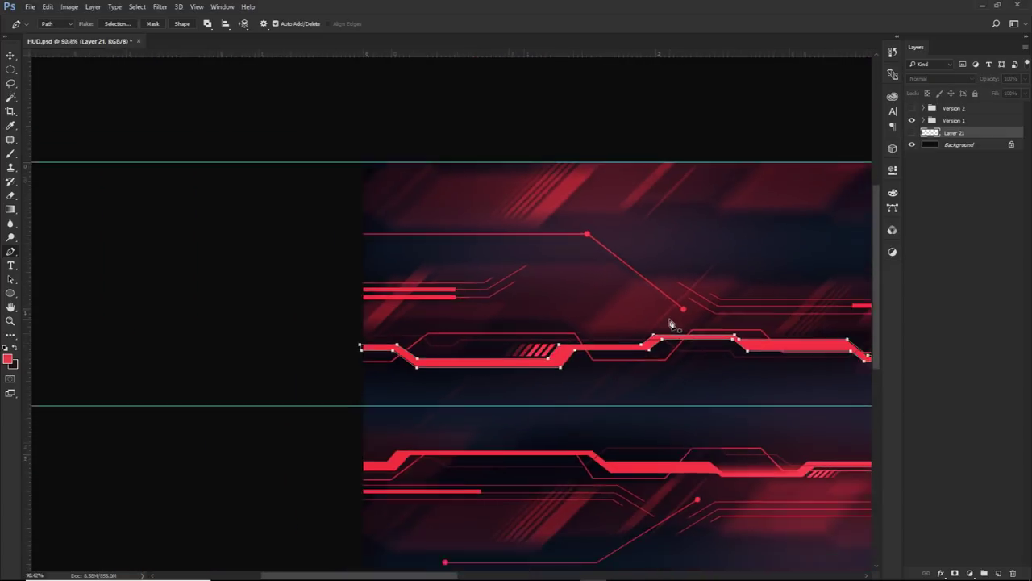
alt+click(912, 145)
drag(692, 305, 551, 275)
scroll(500, 293, up, 2)
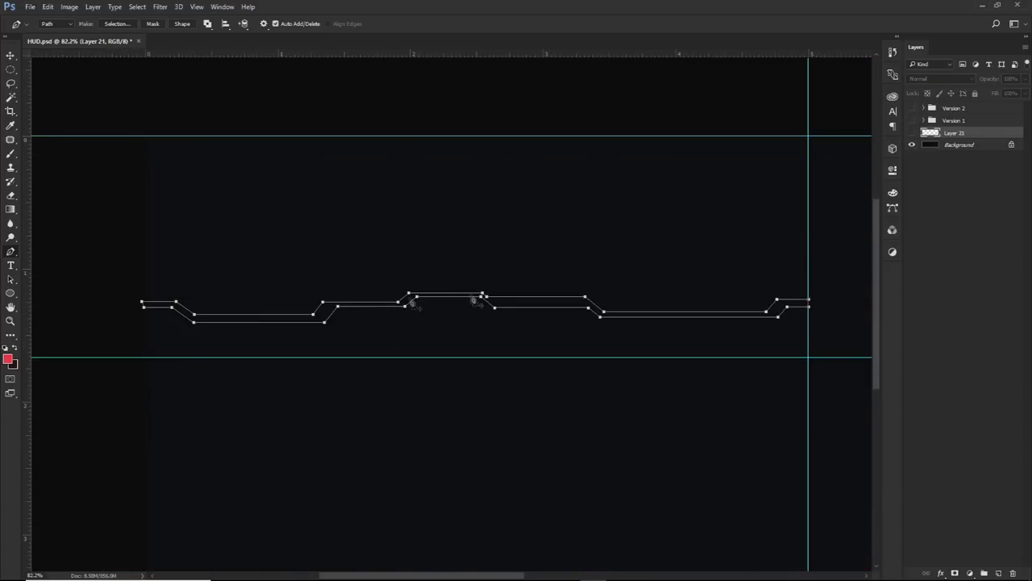
scroll(181, 317, up, 2)
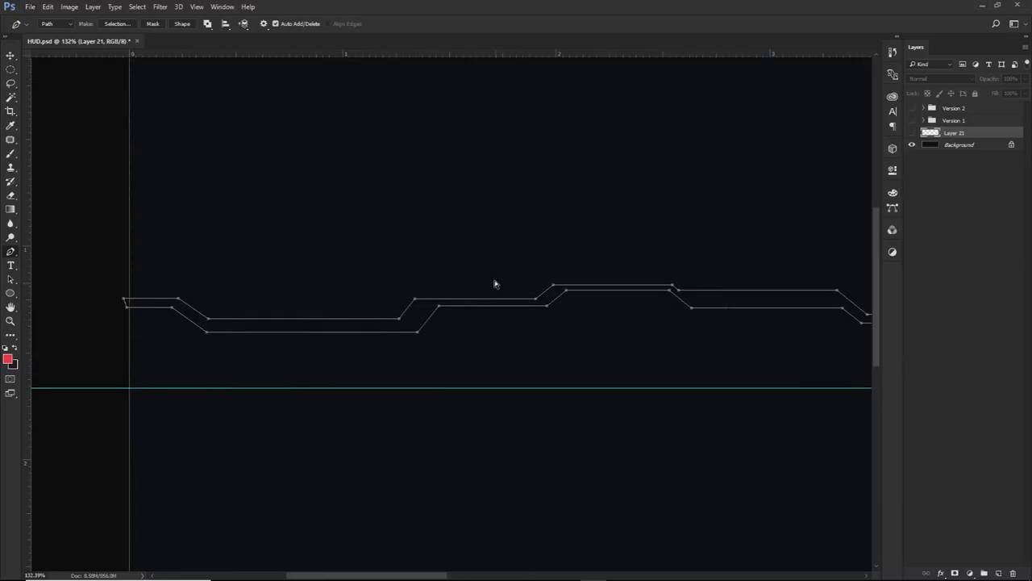
scroll(567, 295, down, 2)
scroll(599, 302, up, 5)
drag(604, 299, 504, 301)
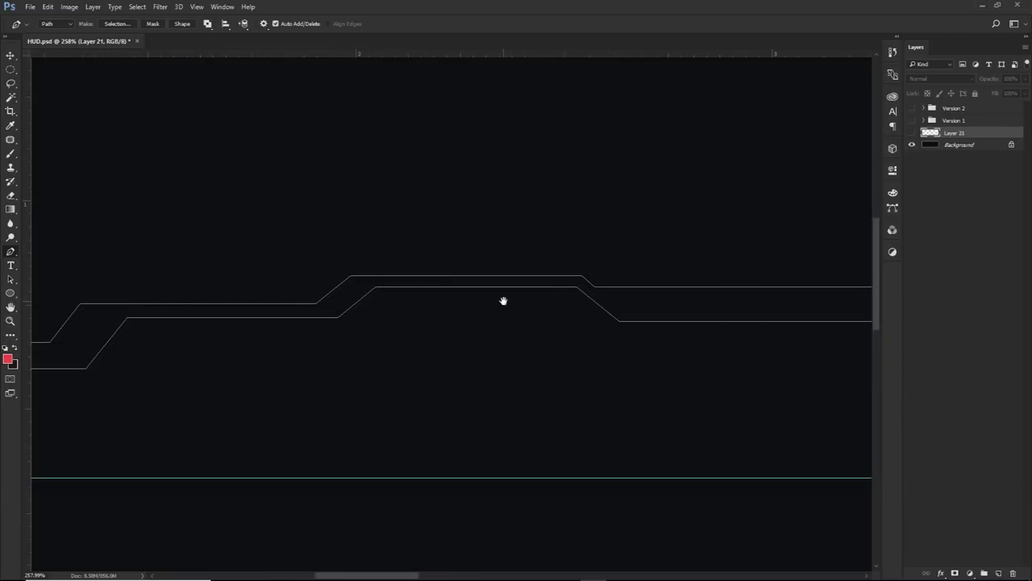
click(594, 287)
- Check the remaining corners along the path for parallel slopes and consistent thickness
scroll(636, 277, down, 1)
drag(595, 282, 417, 264)
drag(610, 272, 459, 282)
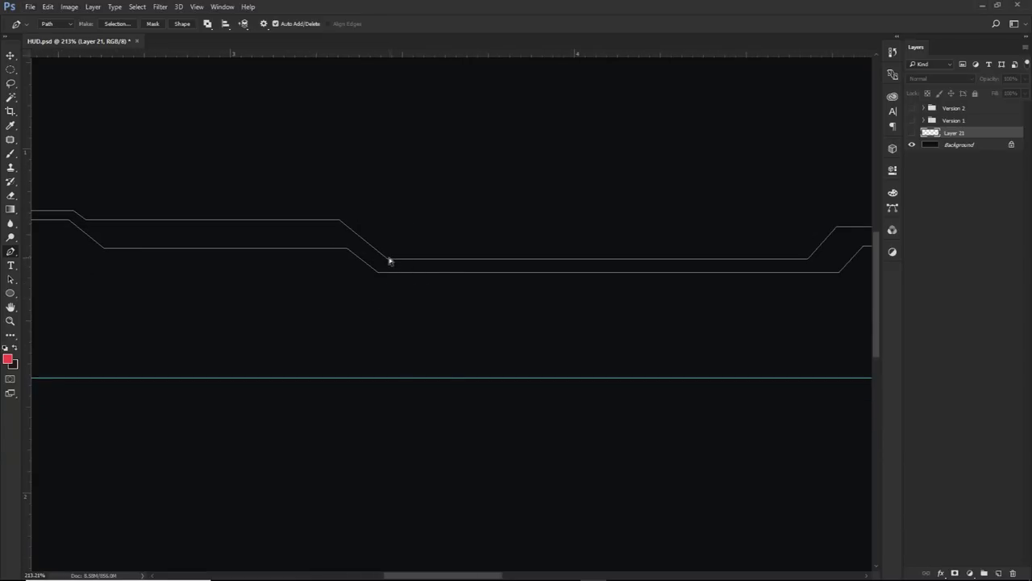
scroll(404, 312, down, 1)
scroll(346, 293, down, 1)
drag(346, 292, 629, 296)
scroll(371, 267, down, 2)
scroll(476, 269, down, 1)
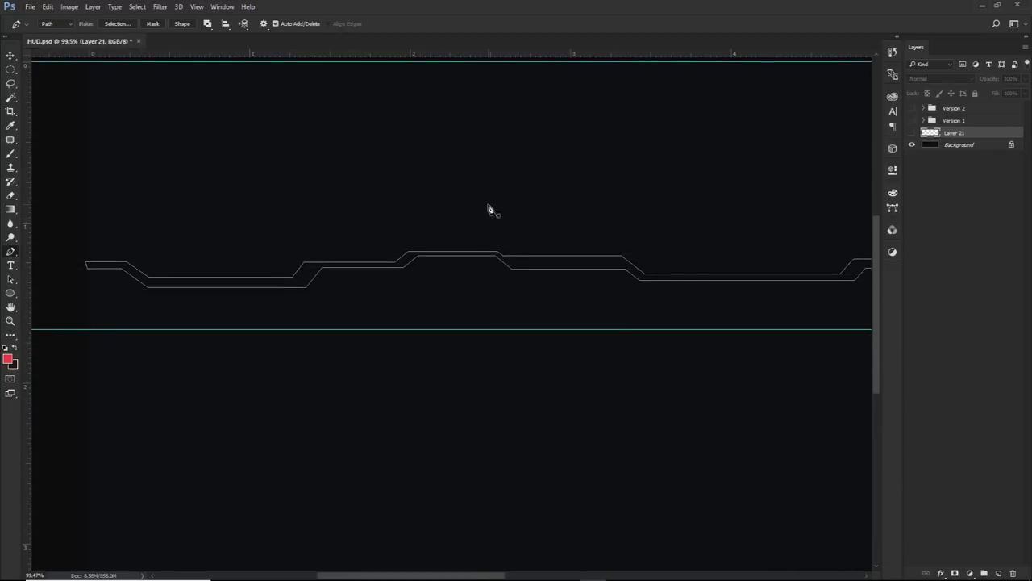
- Make Layer 21 visible and fill the closed path with the red foreground colour df3747
right_click(488, 209)
click(912, 132)
right_click(619, 163)
click(650, 236)
click(526, 159)
click(516, 185)
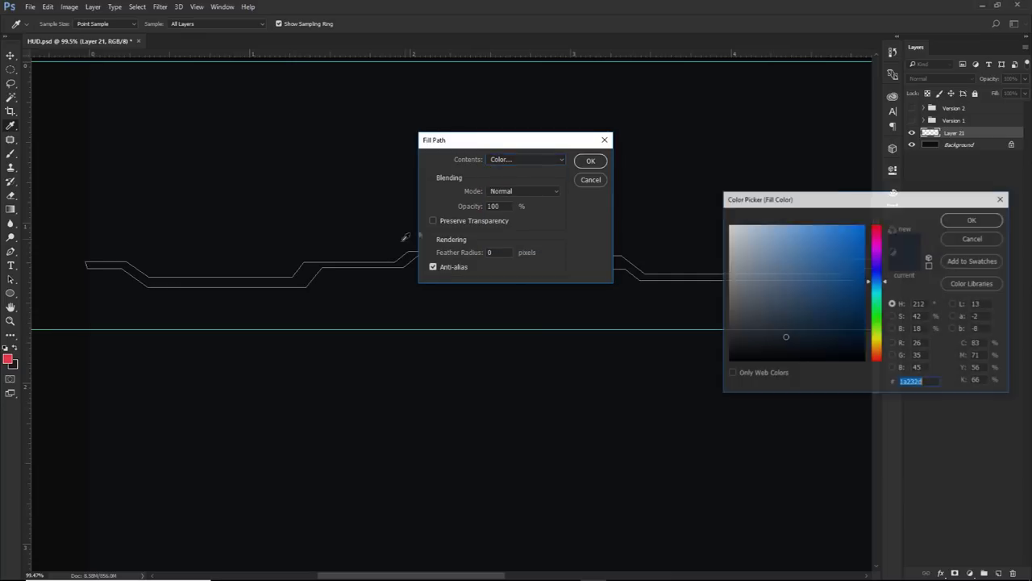
click(10, 357)
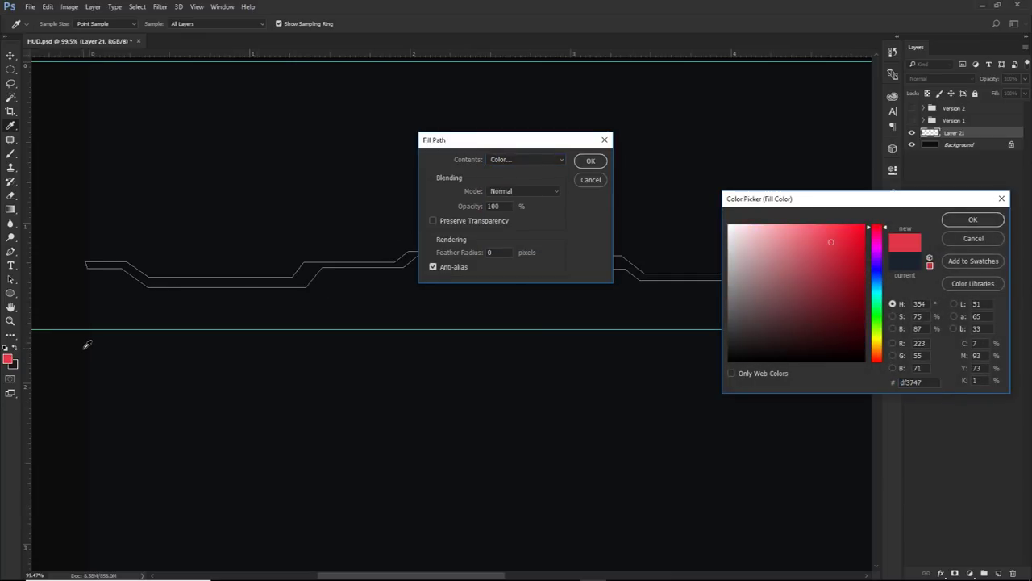
click(970, 221)
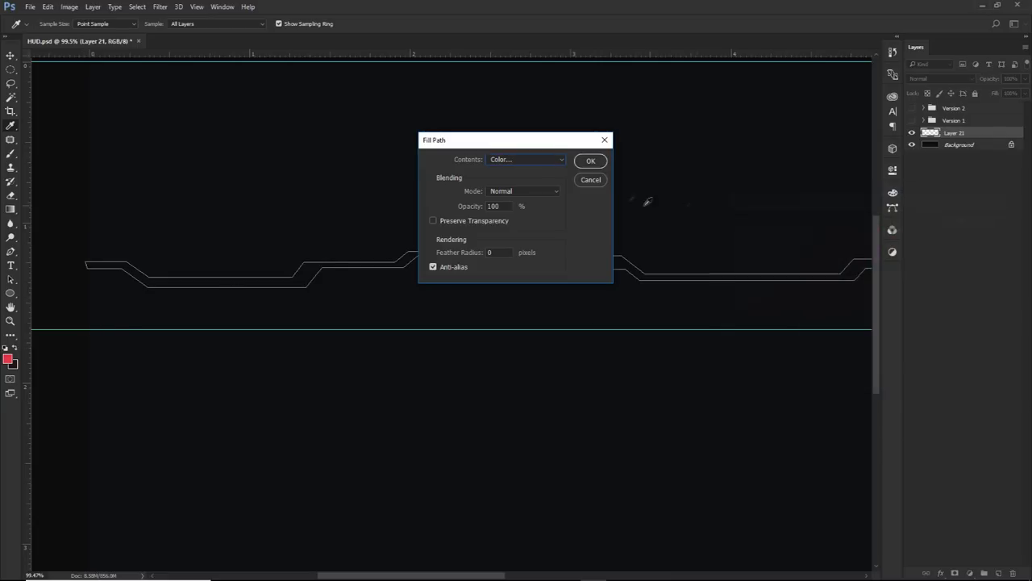
click(589, 161)
- Delete the path, inspect the filled line's corners, and undo the path deletion and the fill
right_click(688, 175)
click(709, 188)
scroll(668, 253, down, 3)
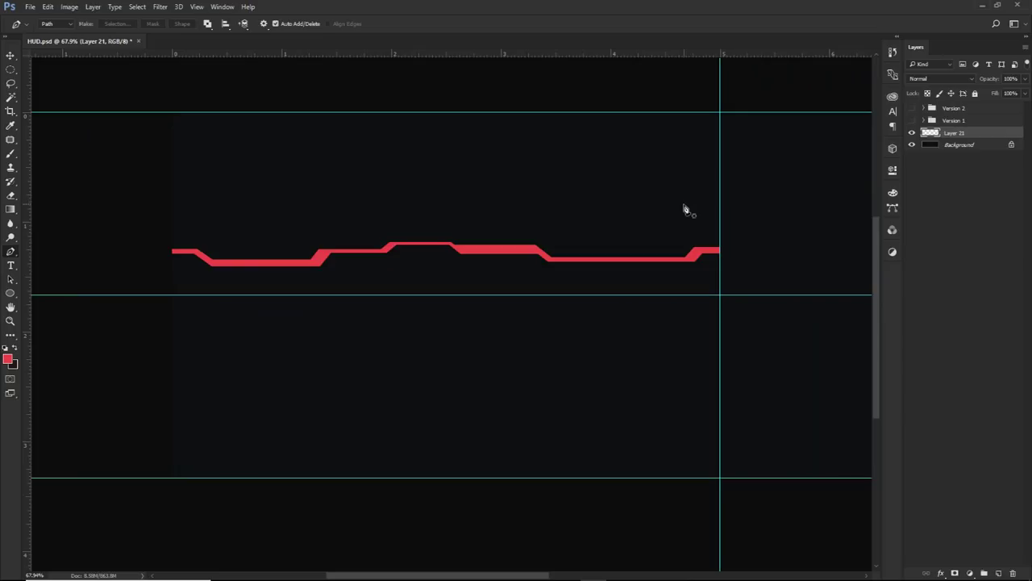
scroll(455, 252, up, 5)
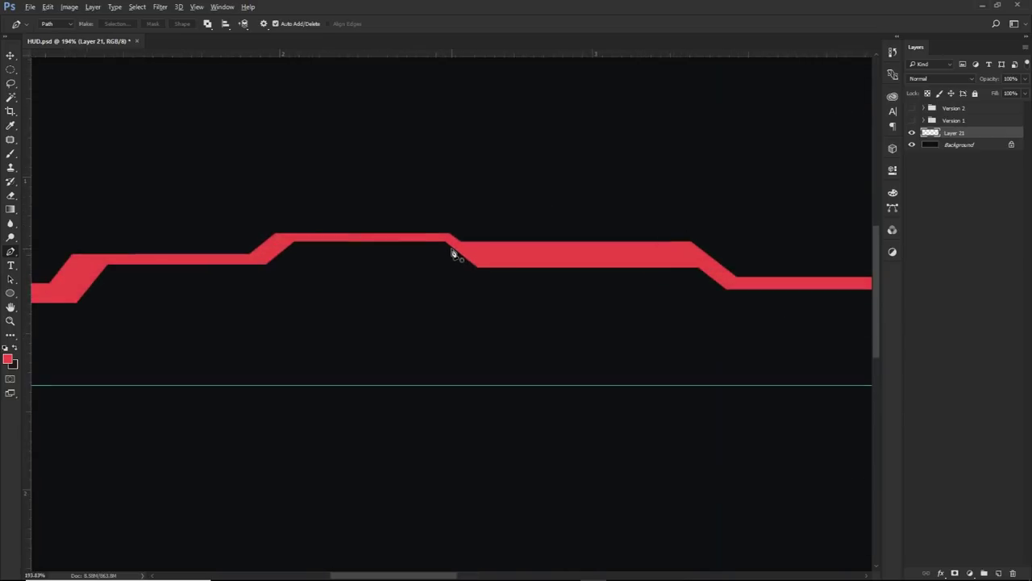
key(ctrl+z)
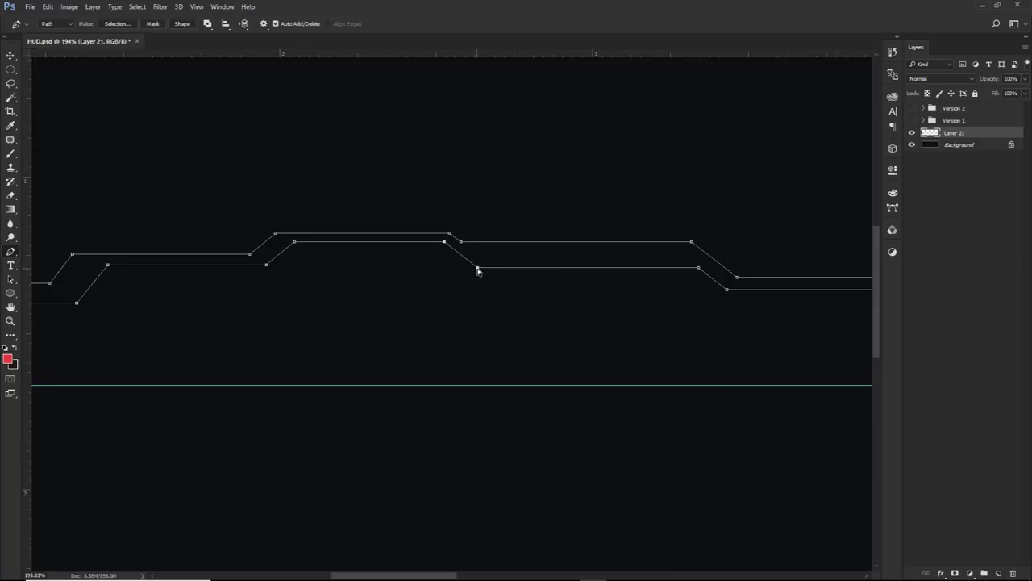
- Shift the two lower anchors at the wide segment's left slope slightly left, refill the path in red, and delete the path
right_click(562, 242)
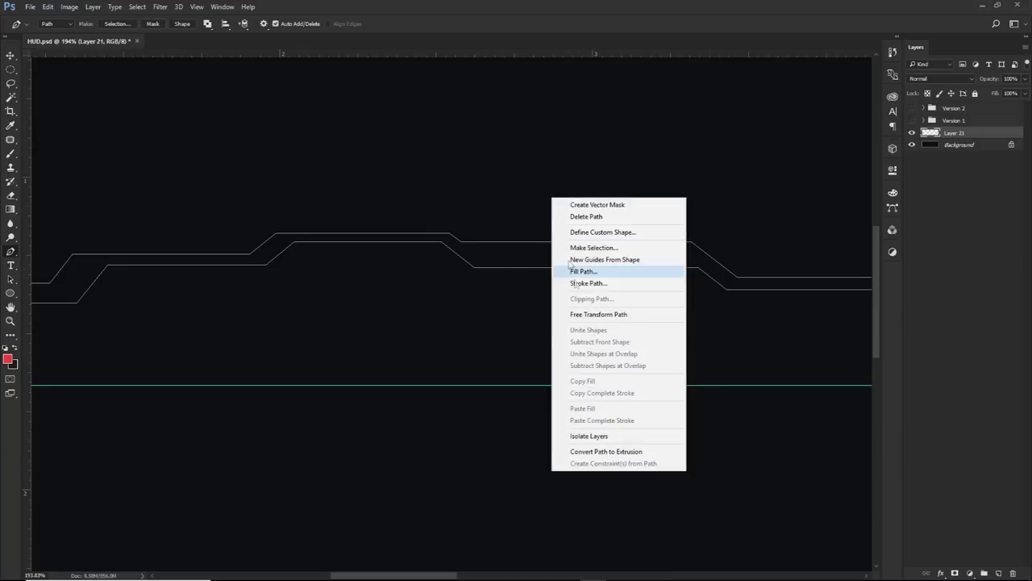
click(584, 271)
click(589, 161)
right_click(576, 181)
click(610, 201)
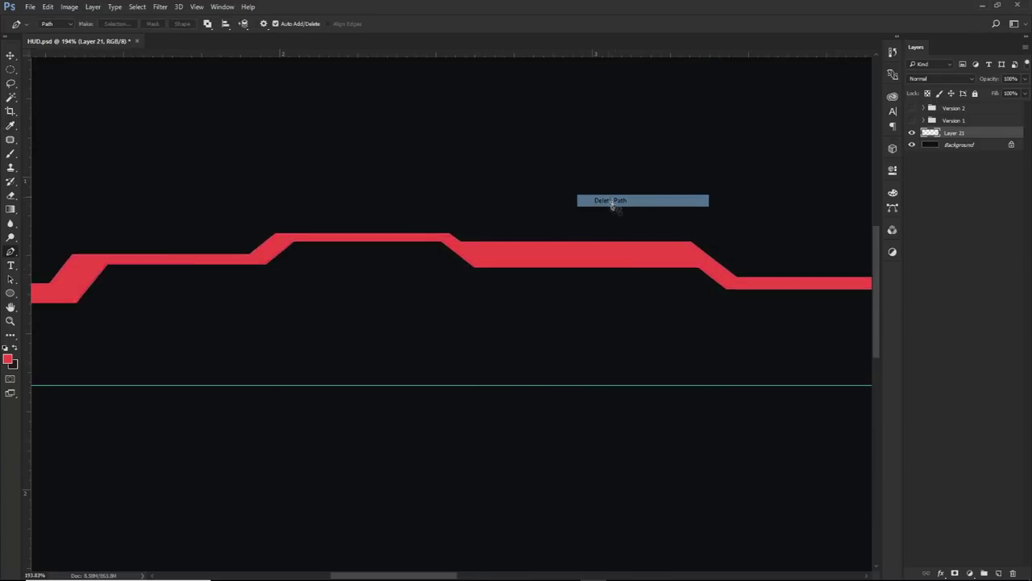
- Read the dark background's hex colour in the Color Picker, keeping the red foreground colour
scroll(624, 272, down, 3)
scroll(626, 282, down, 3)
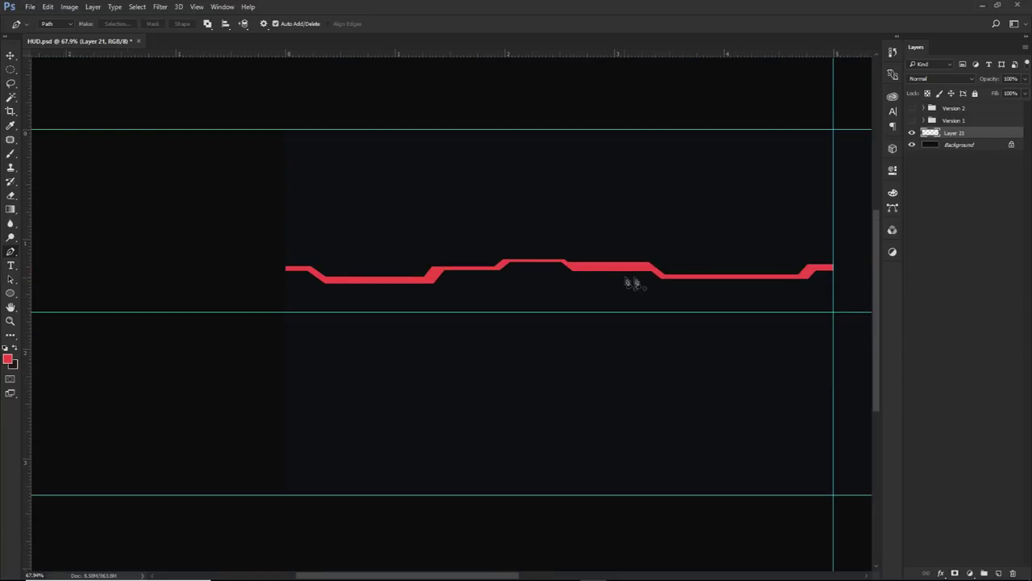
drag(626, 282, 576, 285)
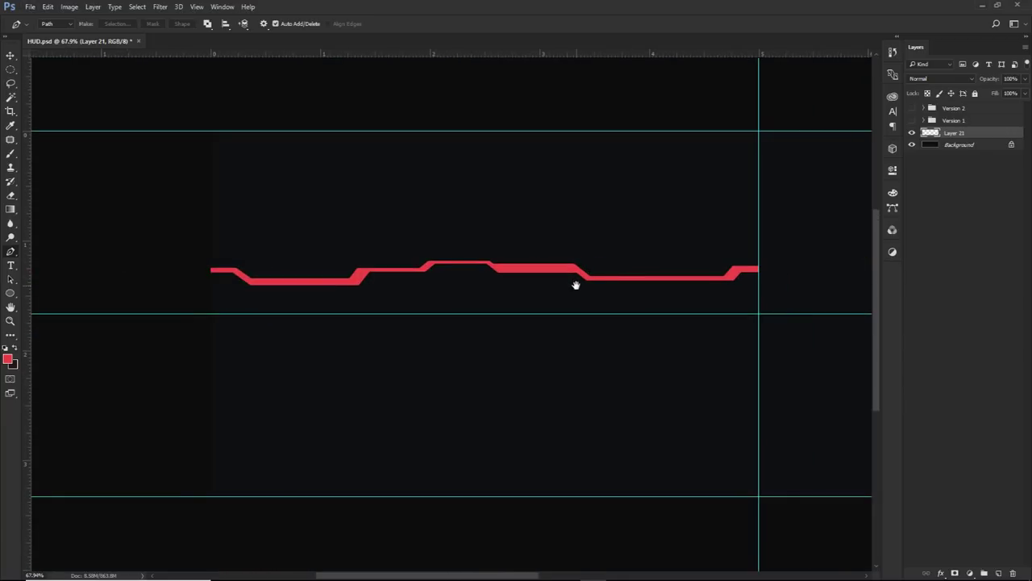
click(8, 359)
click(318, 191)
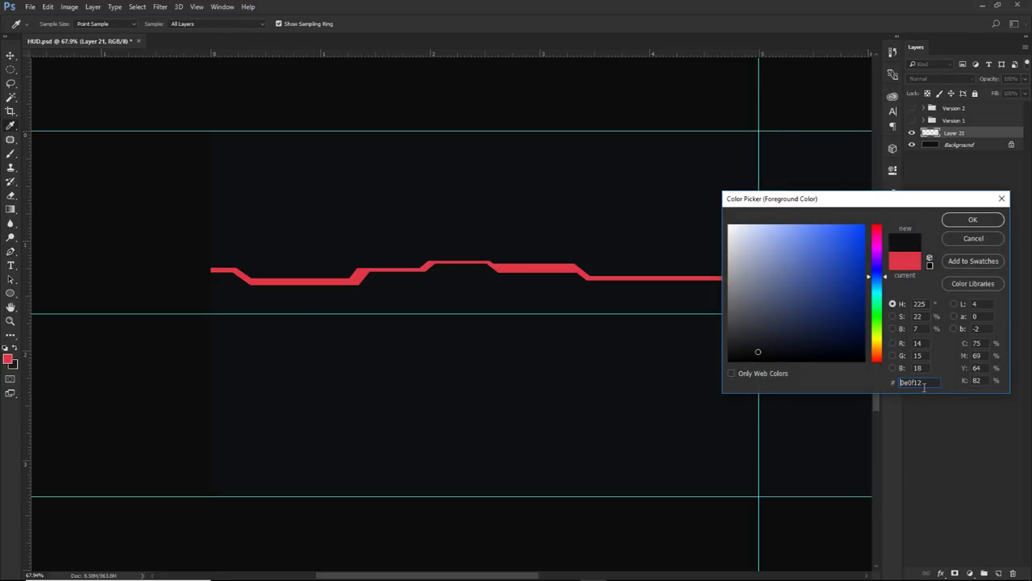
click(983, 236)
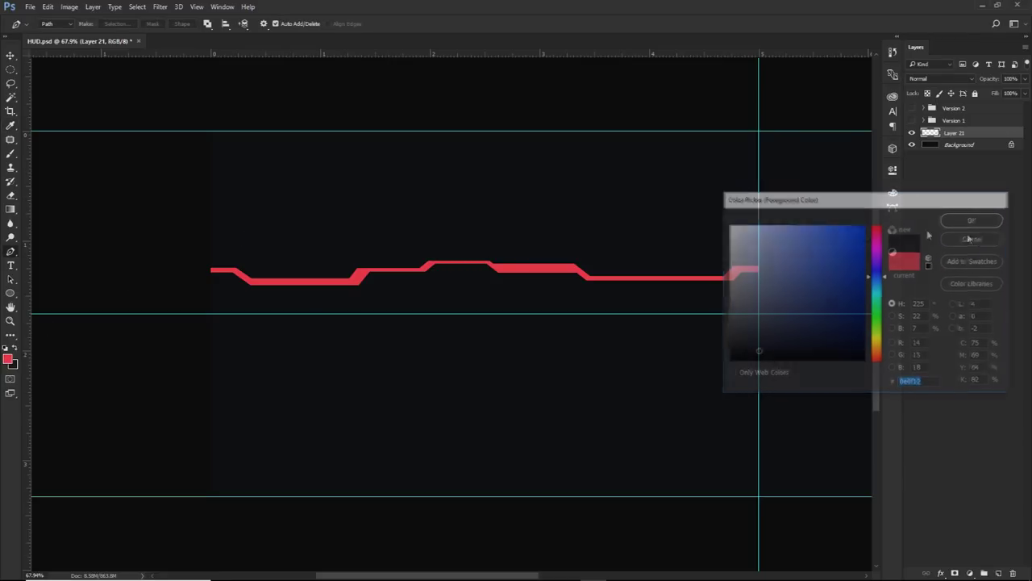
- Duplicate the red line straight down below the horizontal centre guide, comparing its placement with the Version 1 artwork
key(v)
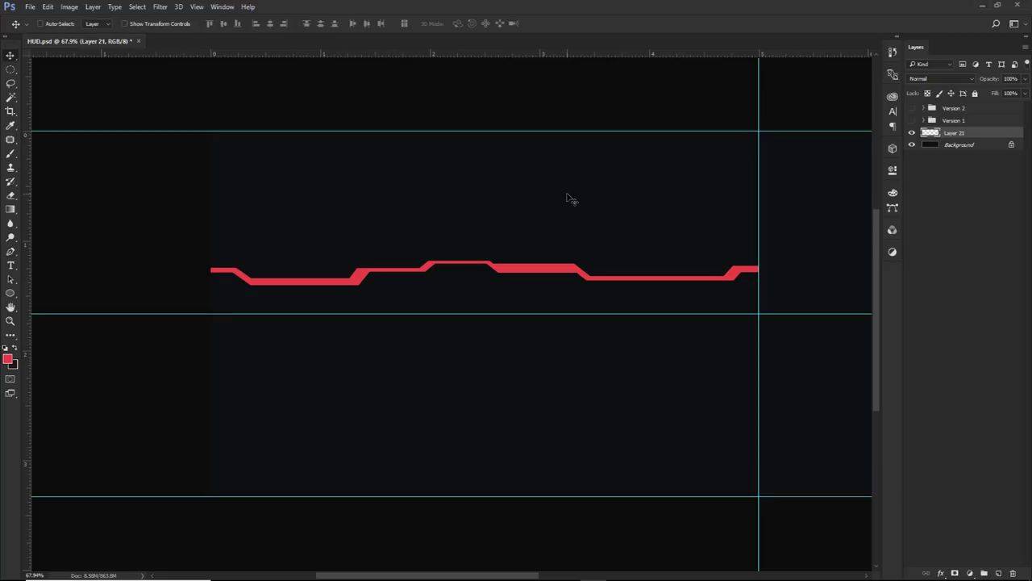
scroll(571, 199, down, 2)
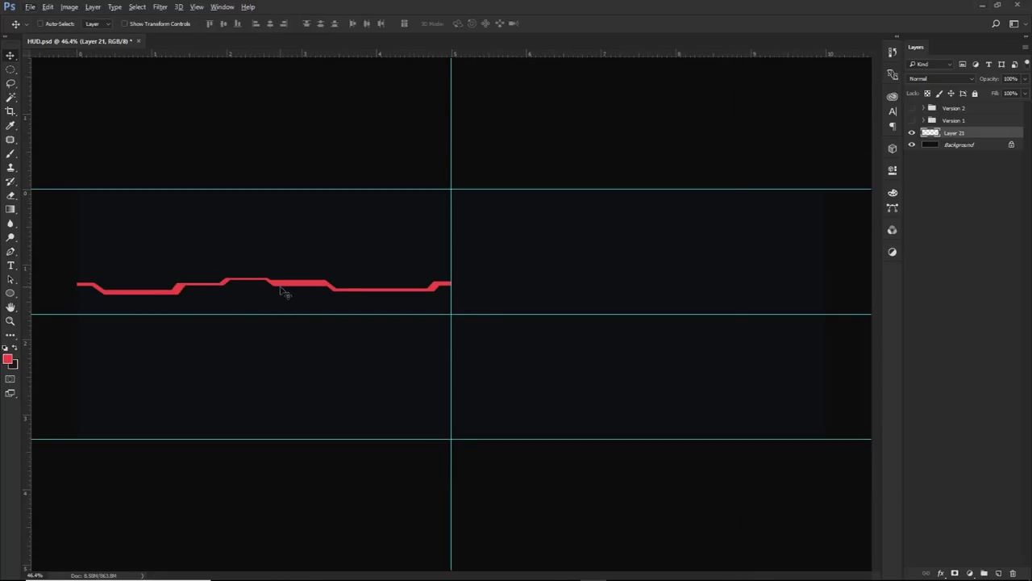
key(ctrl)
click(911, 120)
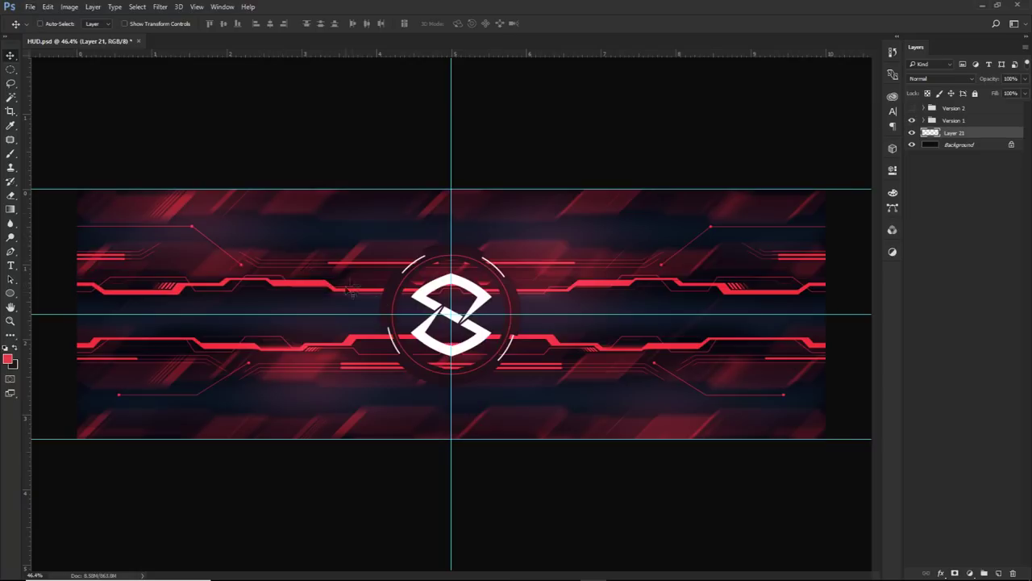
click(912, 120)
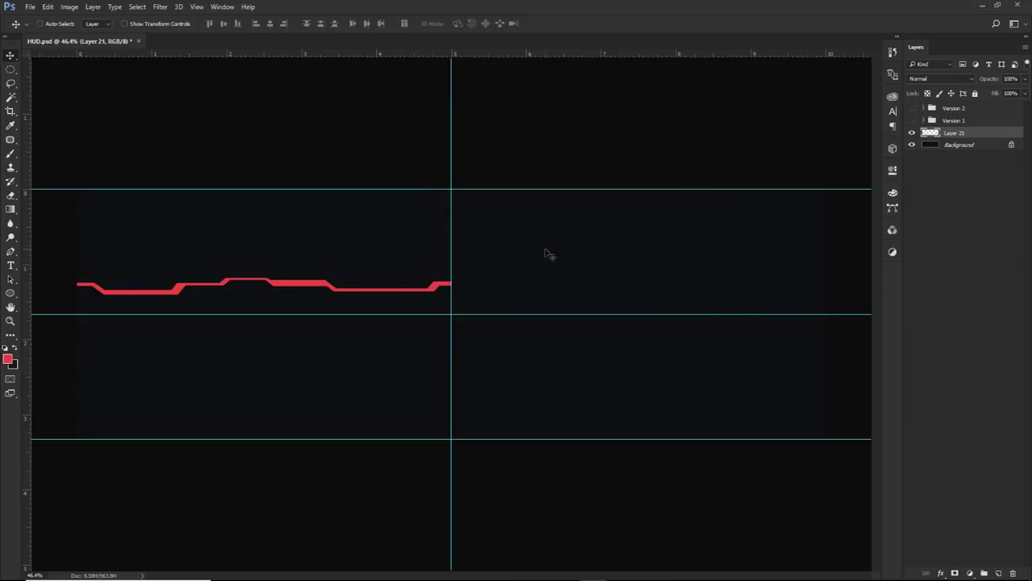
drag(557, 248, 554, 310)
click(912, 120)
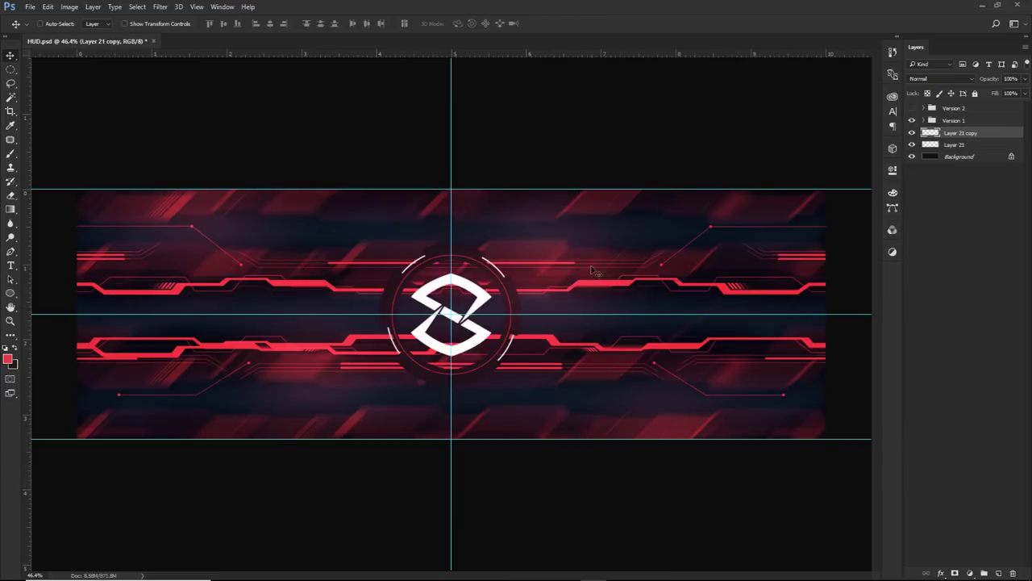
click(912, 120)
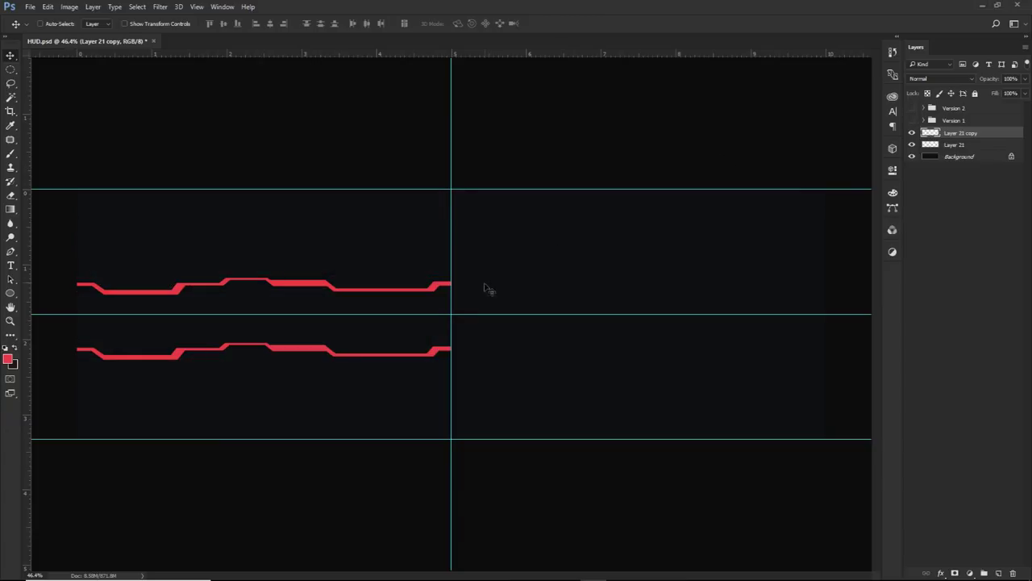
- Flip the lower line copy horizontally and vertically with Free Transform
key(ctrl+t)
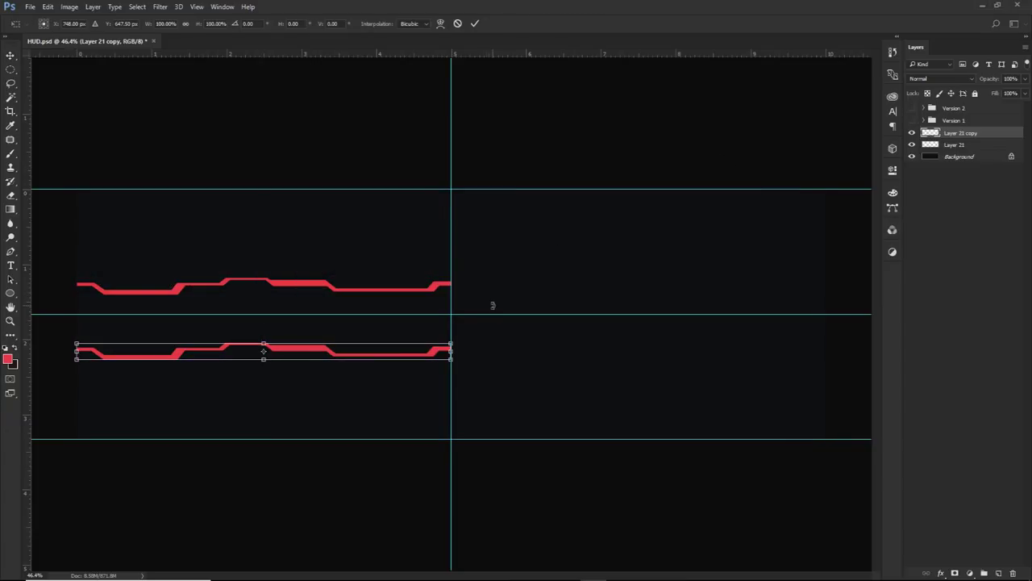
right_click(491, 303)
click(532, 472)
right_click(521, 383)
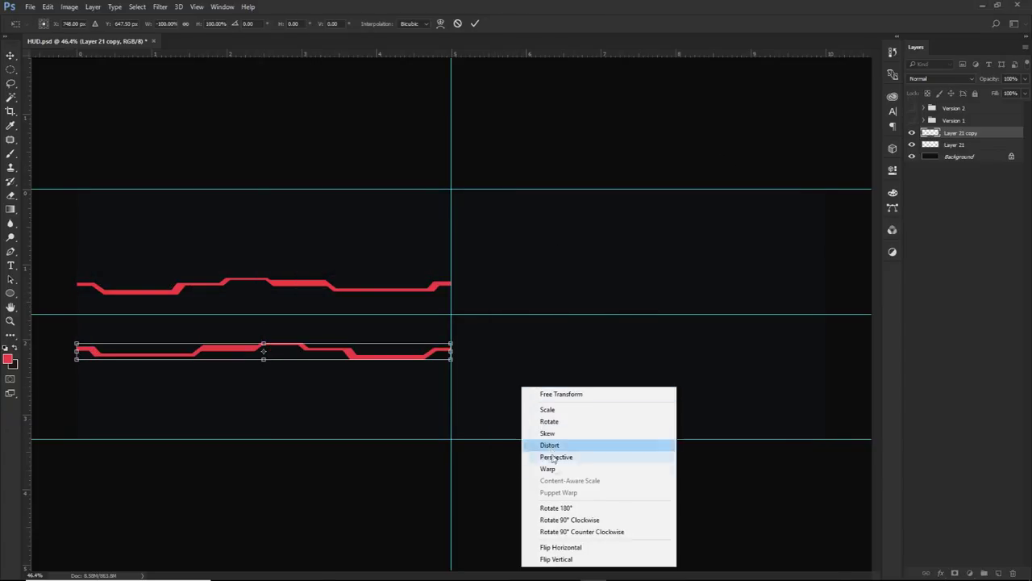
click(566, 558)
key(Return)
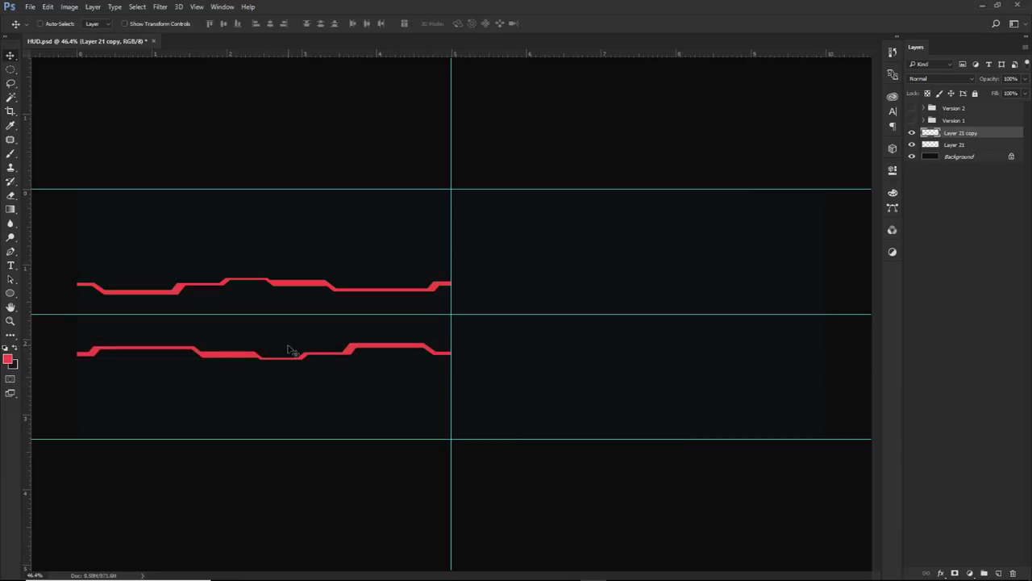
- Examine how the lines are mirrored in Version 1 with both line layers hidden, and restore the layers' visibility
click(913, 144)
click(913, 133)
click(912, 120)
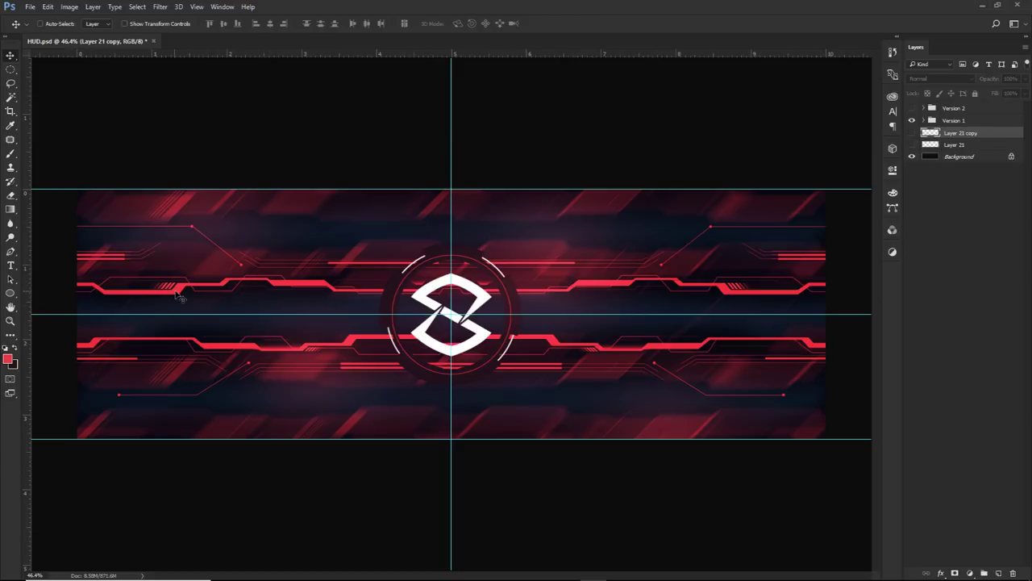
click(913, 132)
click(912, 120)
click(913, 144)
- Try the lower line with its horizontal flip reversed, and flip it horizontally back again
key(ctrl+t)
right_click(228, 339)
click(290, 497)
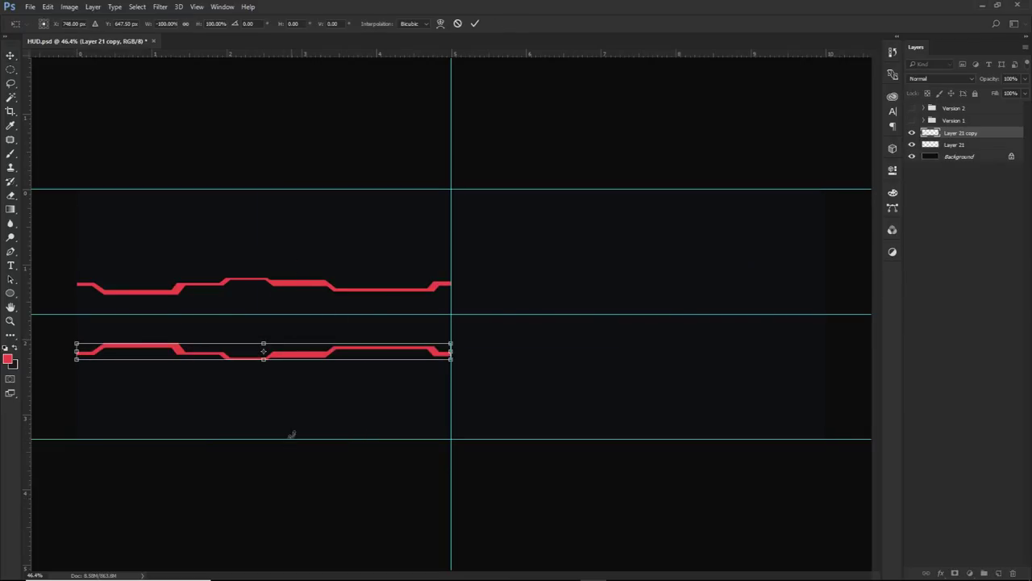
right_click(306, 350)
click(346, 509)
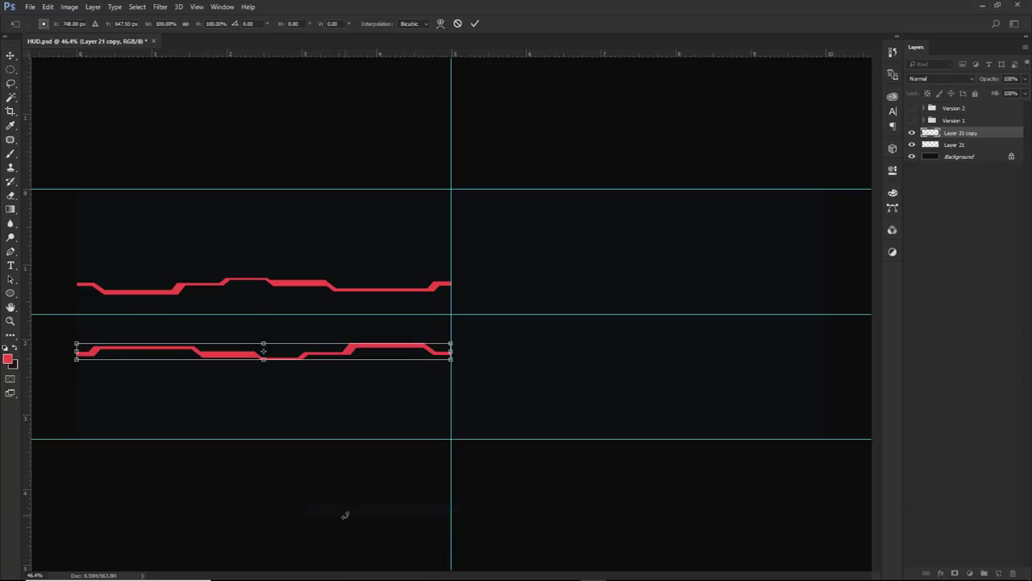
key(Return)
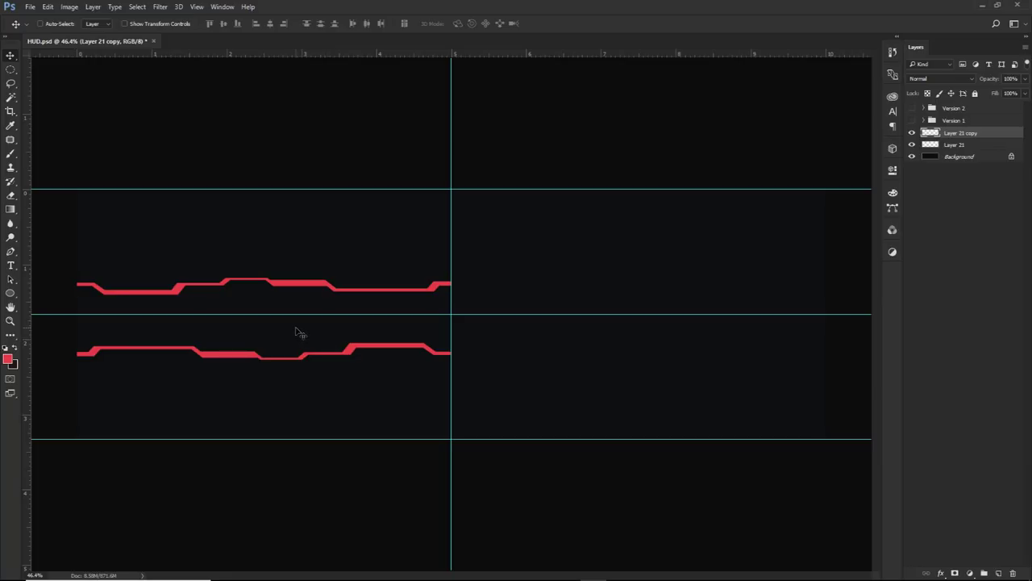
- Compare the two red lines with the thin accent lines in the Version 1 artwork, and hide it again
drag(188, 325, 737, 237)
click(912, 120)
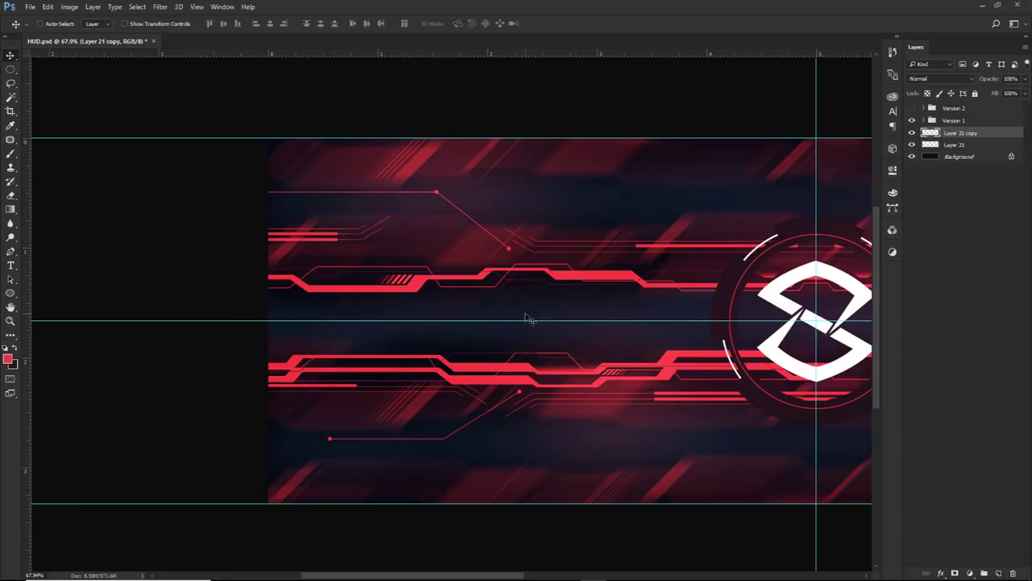
scroll(521, 313, right, 3)
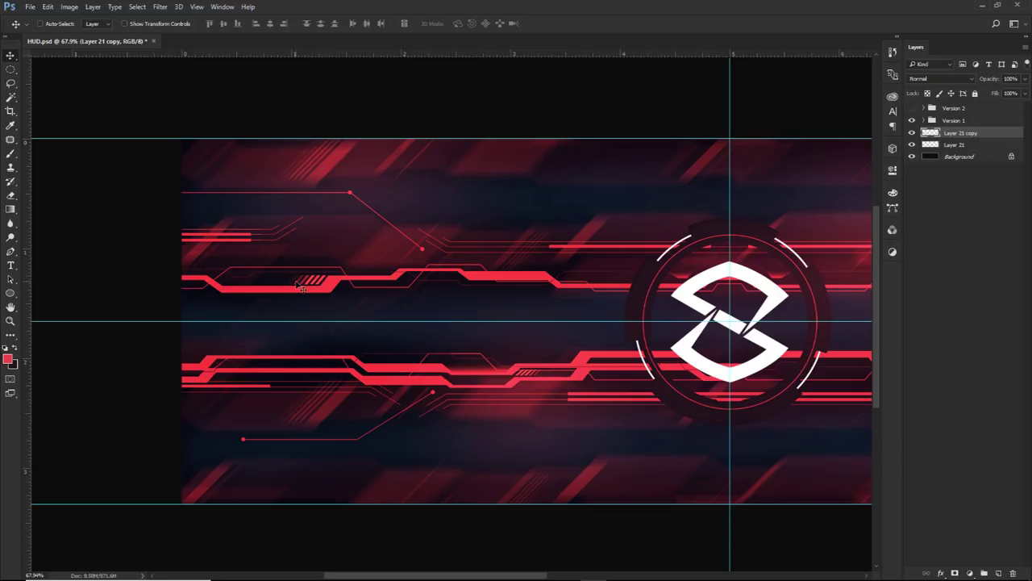
click(913, 120)
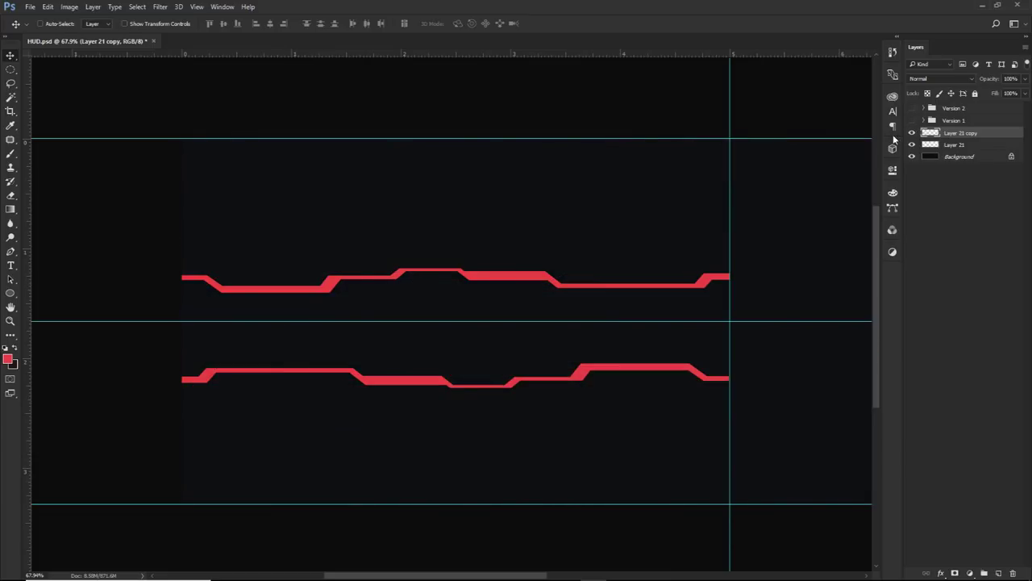
- Group Layer 21 and its copy and name the group Shape 1
shift+click(957, 145)
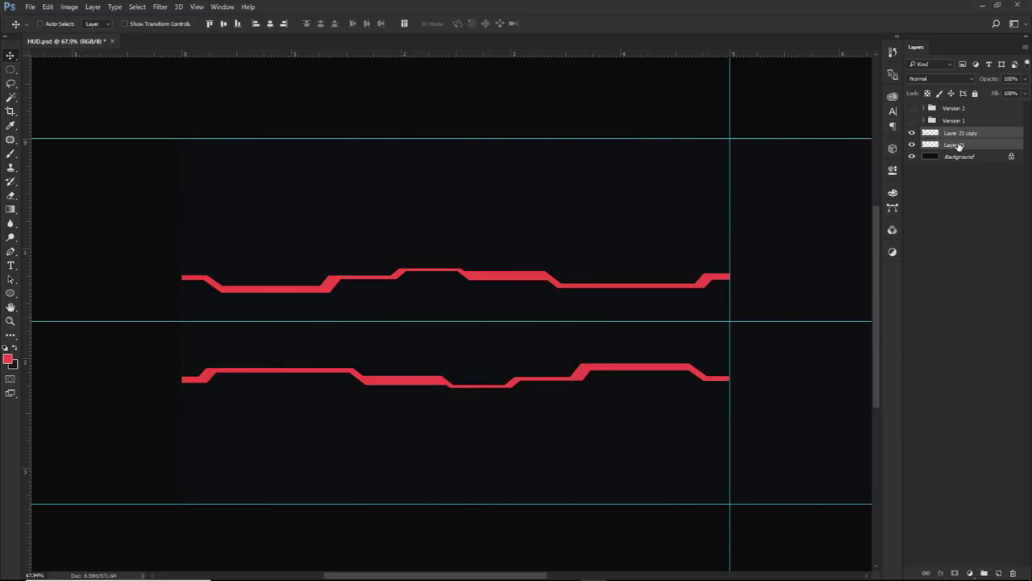
key(ctrl+g)
text(Shape 1)
key(Return)
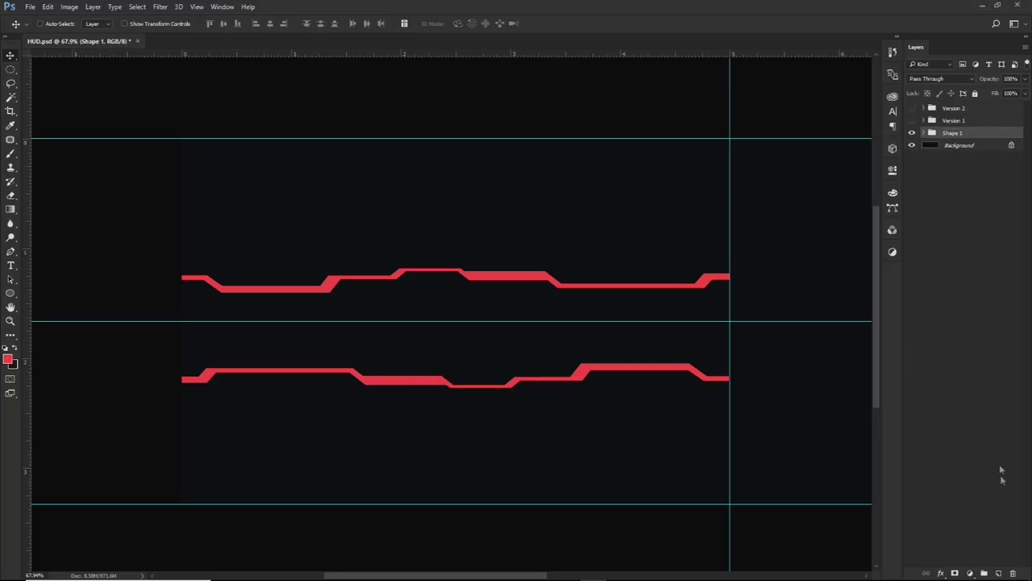
- Add a new layer above the Shape 1 group and show Version 1 as the reference for Pen tool tracing
click(999, 573)
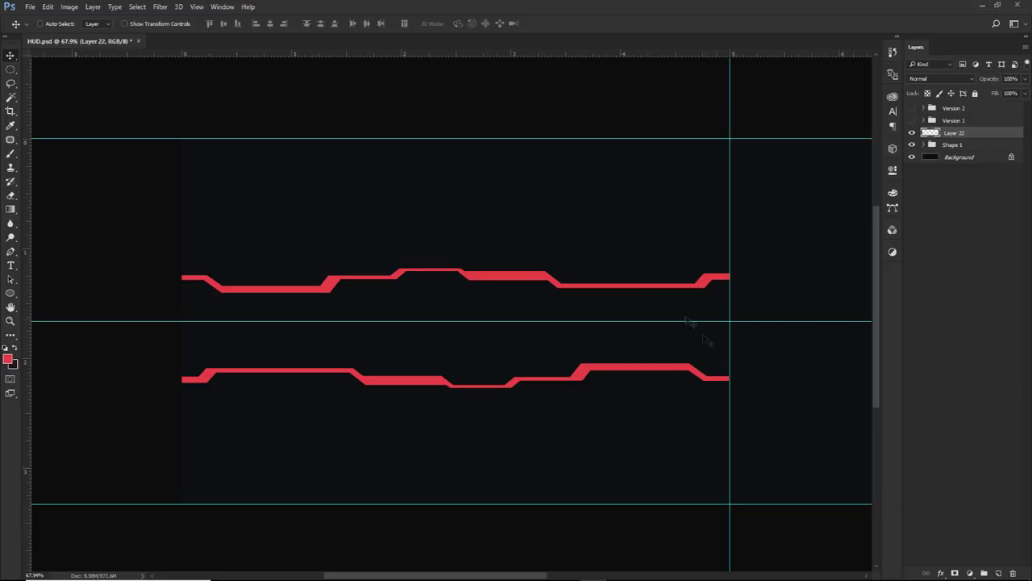
key(p)
scroll(182, 282, up, 3)
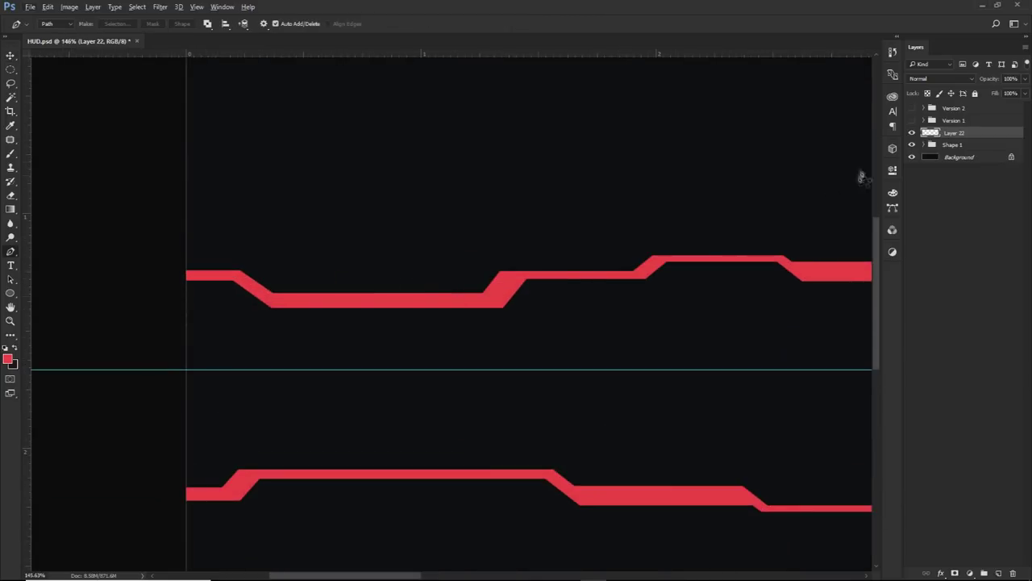
click(912, 120)
- Start a pen path along the upper thin accent line, tracing from the banner's left edge over the first raised segment
click(182, 297)
click(231, 297)
click(289, 254)
click(525, 254)
click(555, 296)
drag(555, 299, 401, 302)
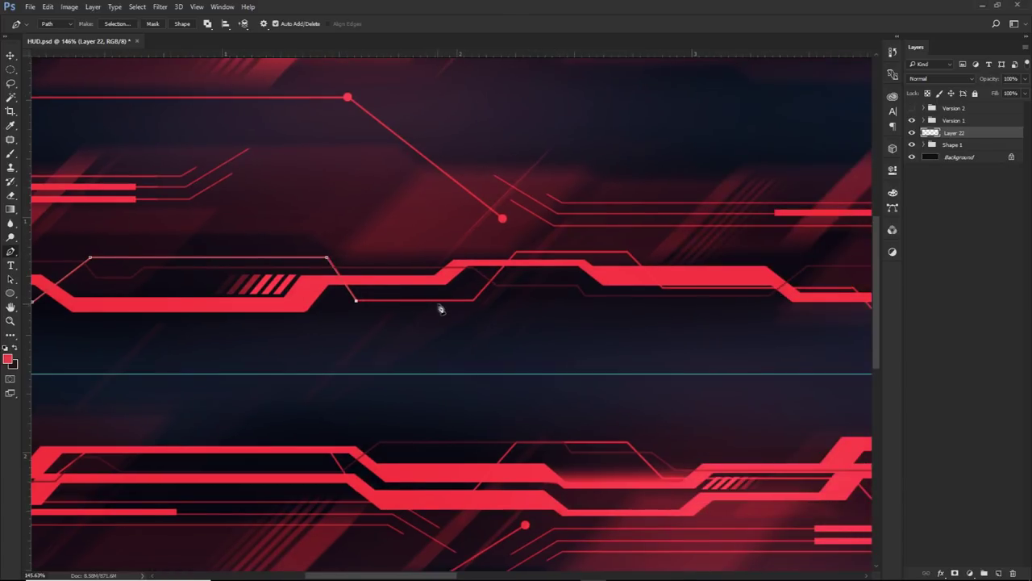
- Continue the thin path through the lower run, over the second raised segment, and along the run below the thick red bar
click(474, 300)
click(516, 251)
click(629, 253)
click(665, 291)
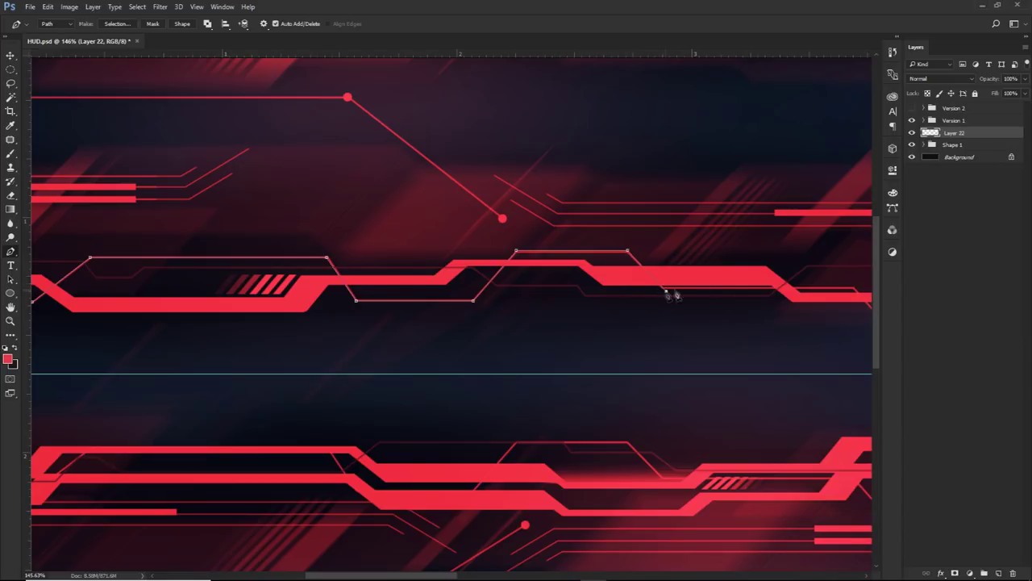
click(850, 292)
drag(821, 288, 489, 281)
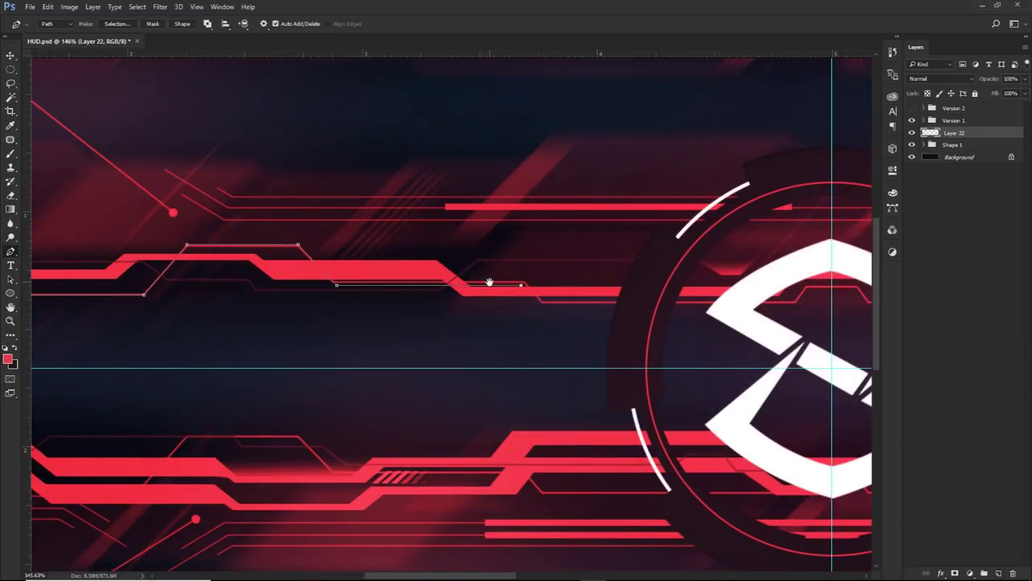
- Extend the thin path down below the red line and across to the small raised segment inside the emblem
click(543, 303)
drag(736, 297, 603, 296)
click(664, 303)
drag(676, 294, 520, 287)
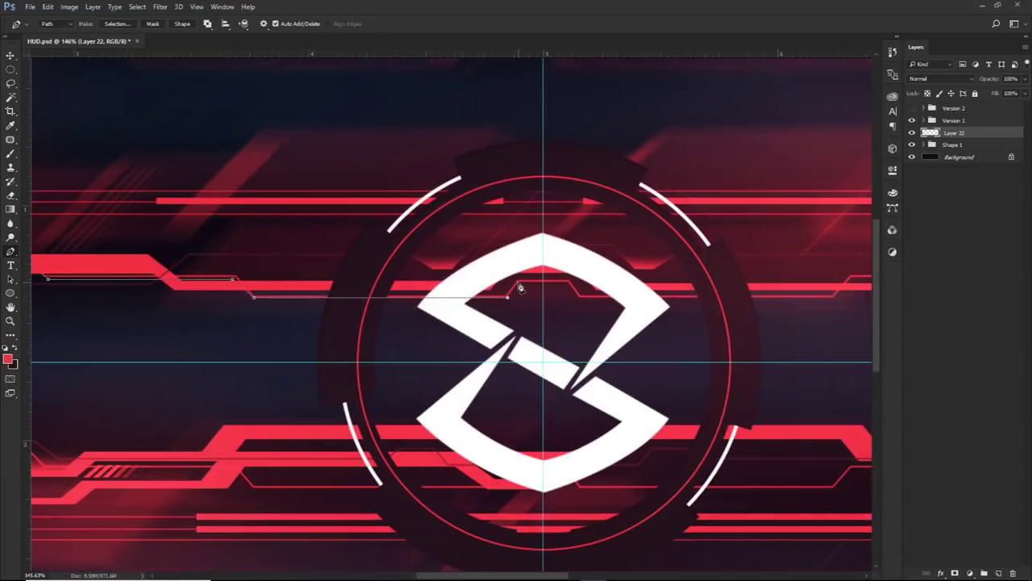
- Trace the thin path over the emblem's raised segment and past the vertical centre guide to the next upward step
click(565, 281)
click(581, 298)
drag(675, 295, 514, 295)
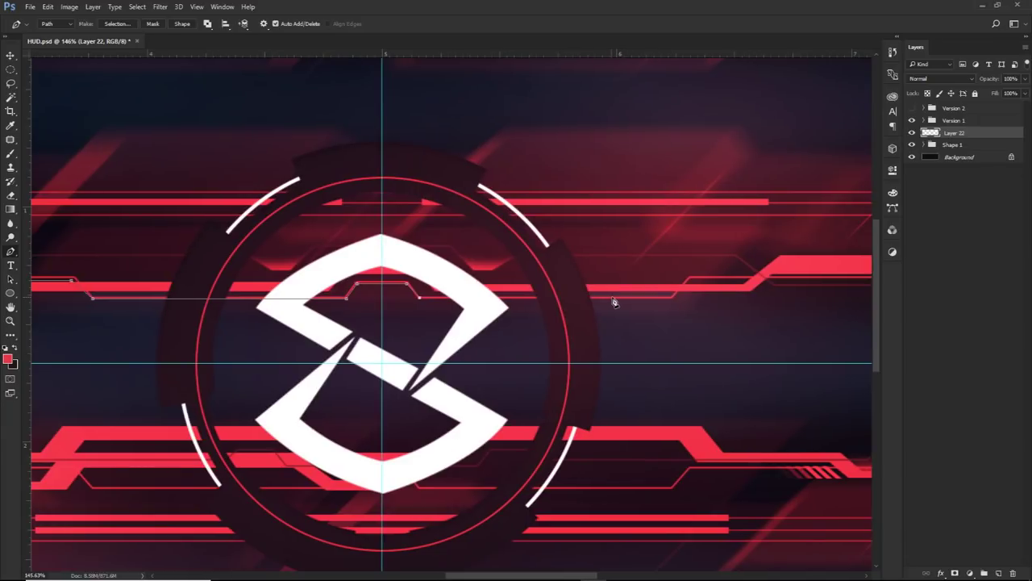
click(670, 297)
click(688, 277)
drag(821, 286, 484, 274)
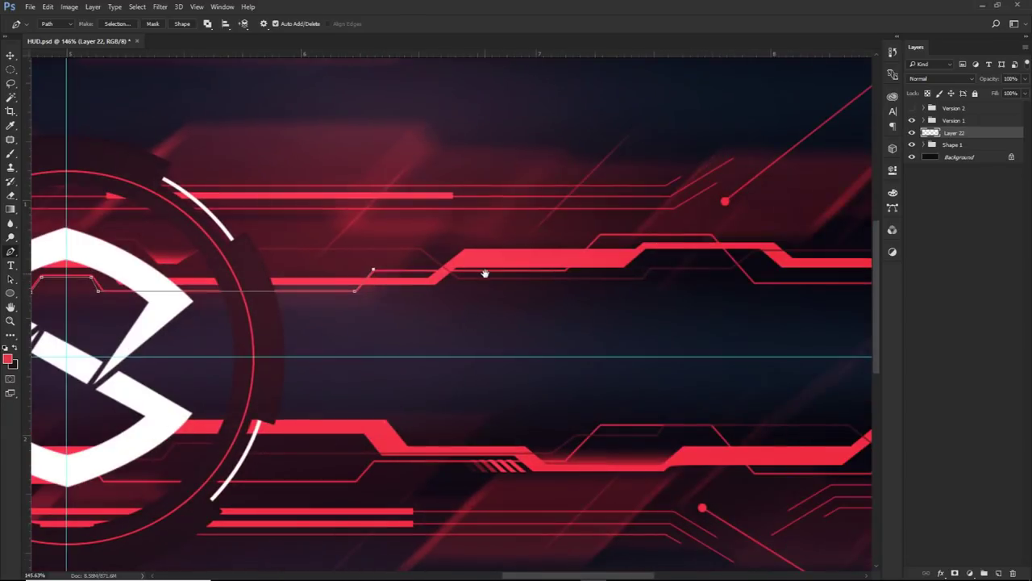
- Trace the thin path's remaining steps across the right half towards the banner's right edge
click(660, 270)
click(692, 234)
click(732, 234)
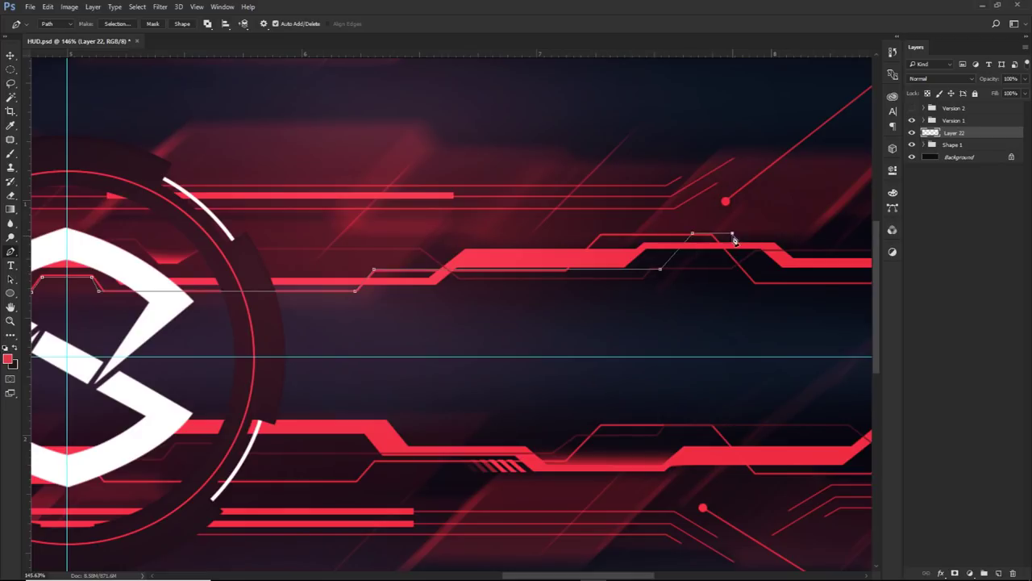
click(777, 284)
drag(808, 289, 561, 278)
click(625, 274)
click(657, 235)
drag(766, 247, 374, 253)
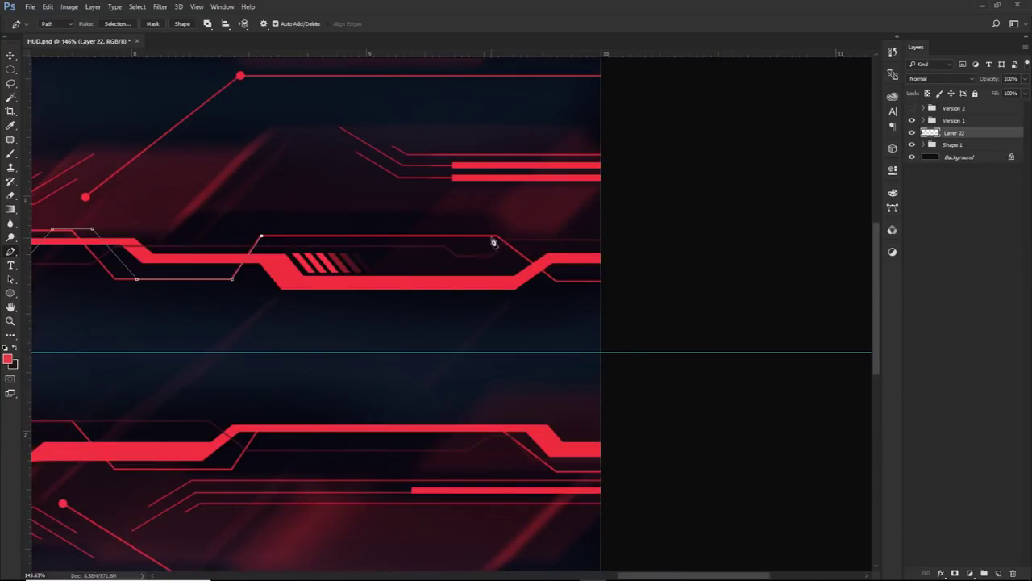
- Undo the path anchors in the right half, back to the first upper corner of the emblem's raised segment
scroll(498, 239, down, 4)
scroll(498, 280, up, 3)
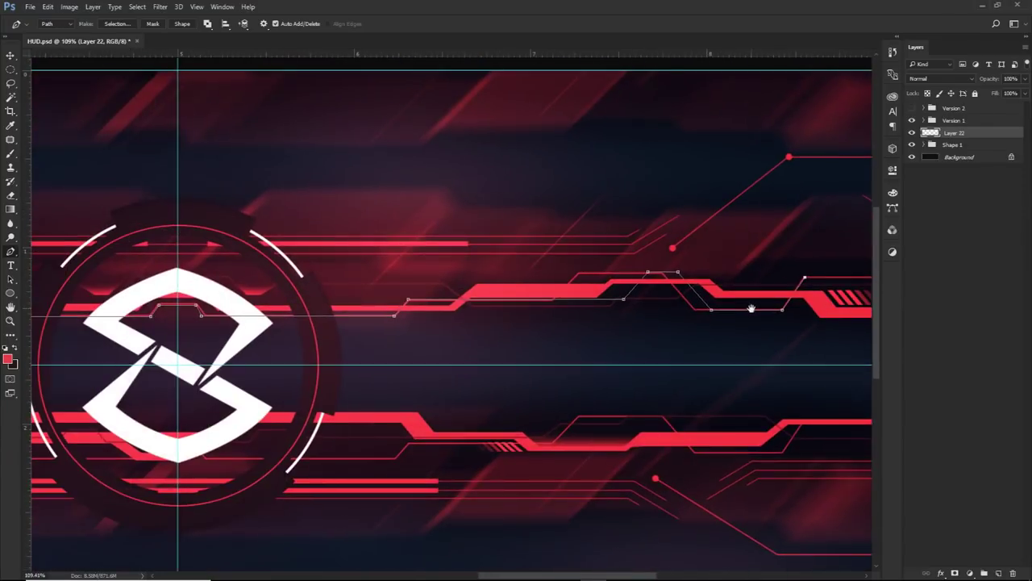
drag(498, 281, 605, 268)
key(ctrl+alt+z)
key(ctrl+alt+z)
key(ctrl+alt+z)
key(ctrl+alt+z)
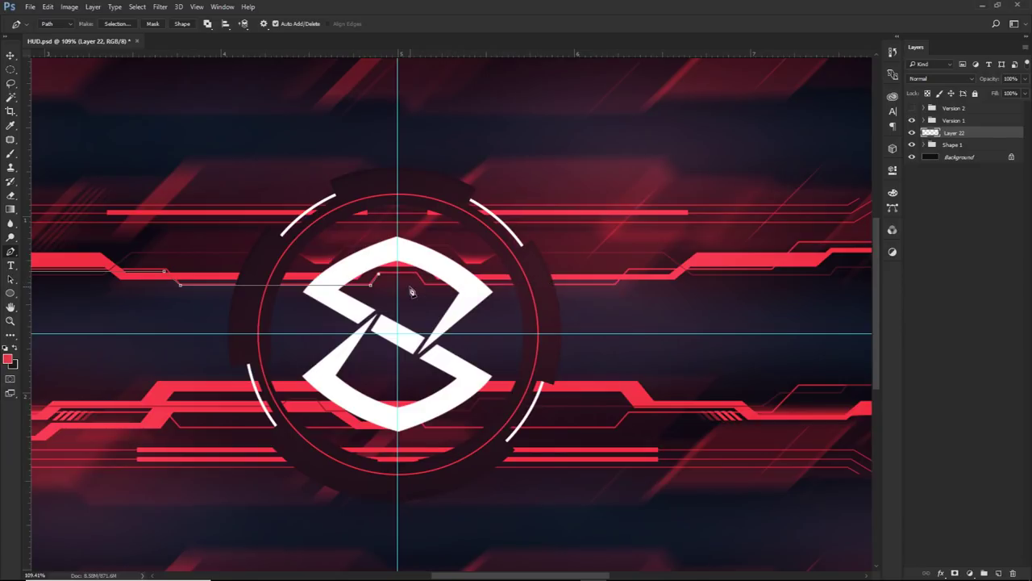
- Hide the Version 1 reference group so the traced lines and the thin path stand alone
scroll(413, 292, down, 1)
scroll(419, 307, down, 1)
drag(425, 313, 655, 316)
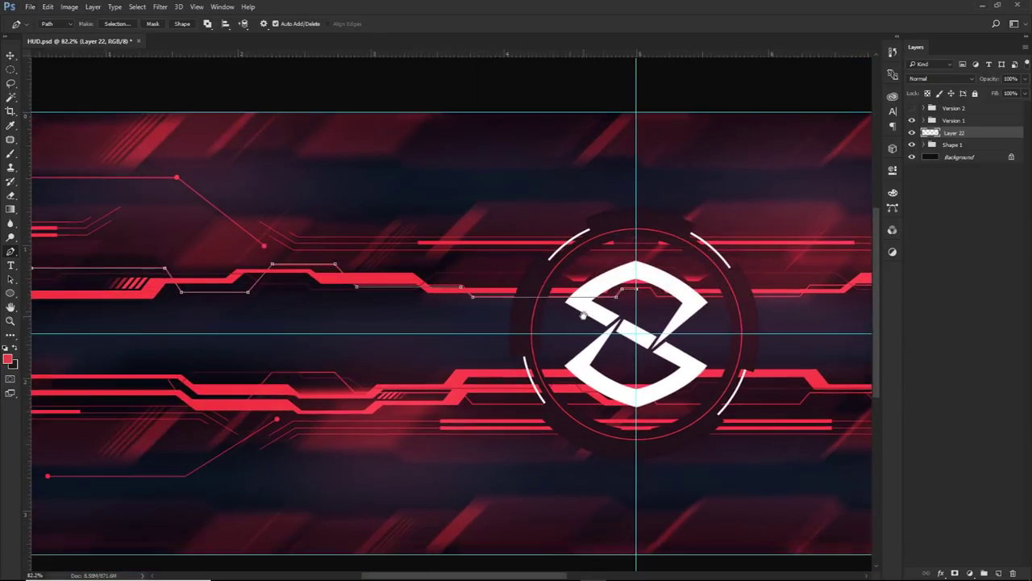
click(912, 121)
scroll(565, 331, down, 1)
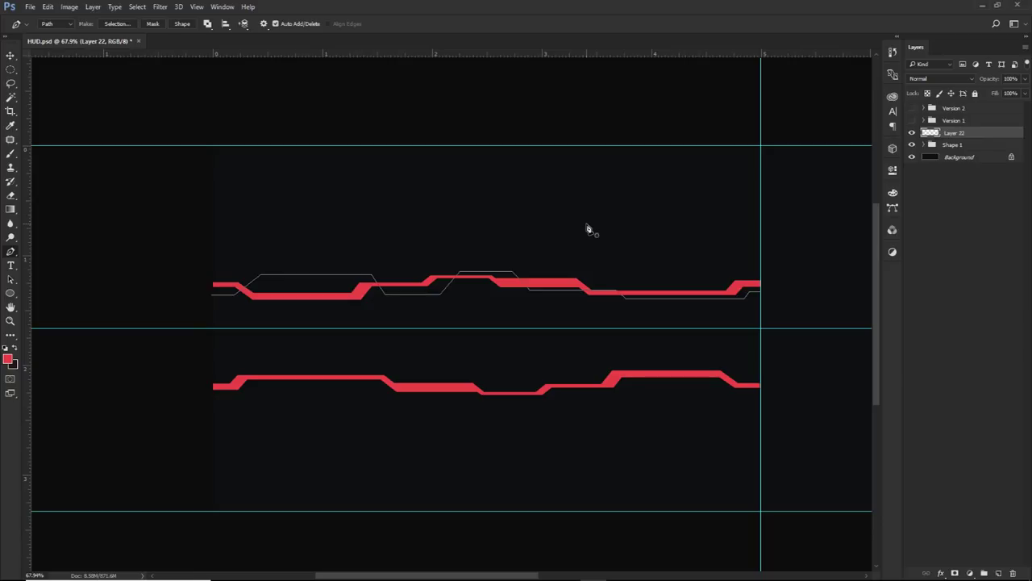
- Set the brush to a size of 2 px with 100% hardness
key(b)
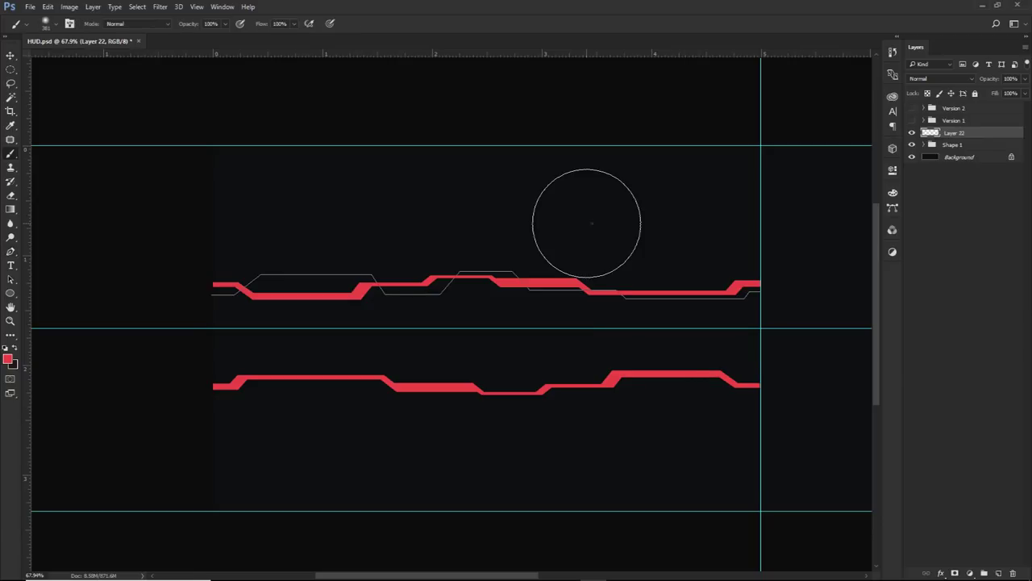
right_click(588, 220)
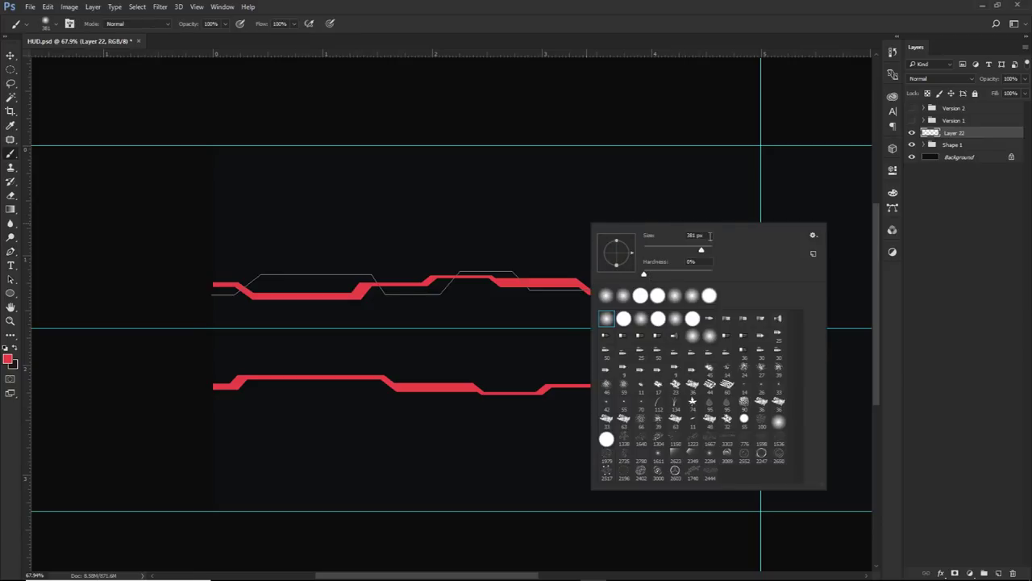
drag(704, 235, 674, 233)
text(2)
drag(707, 261, 656, 263)
text(100)
key(Return)
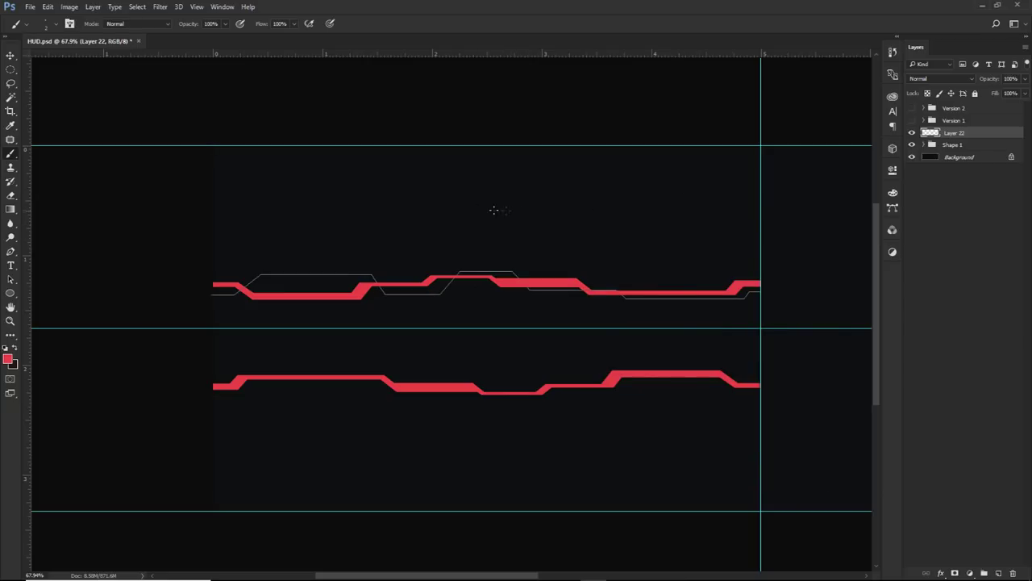
- Paint a straight test line with the brush above the upper red line, and undo it
click(466, 211)
shift+click(669, 208)
key(ctrl+z)
- Stroke the thin path using the Brush as the tool, and delete the path
key(p)
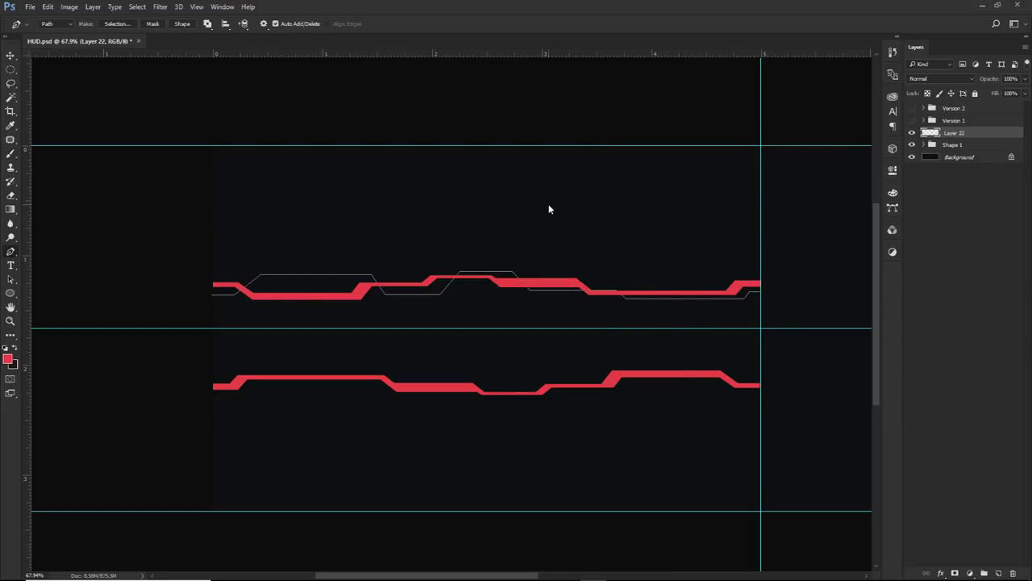
right_click(550, 208)
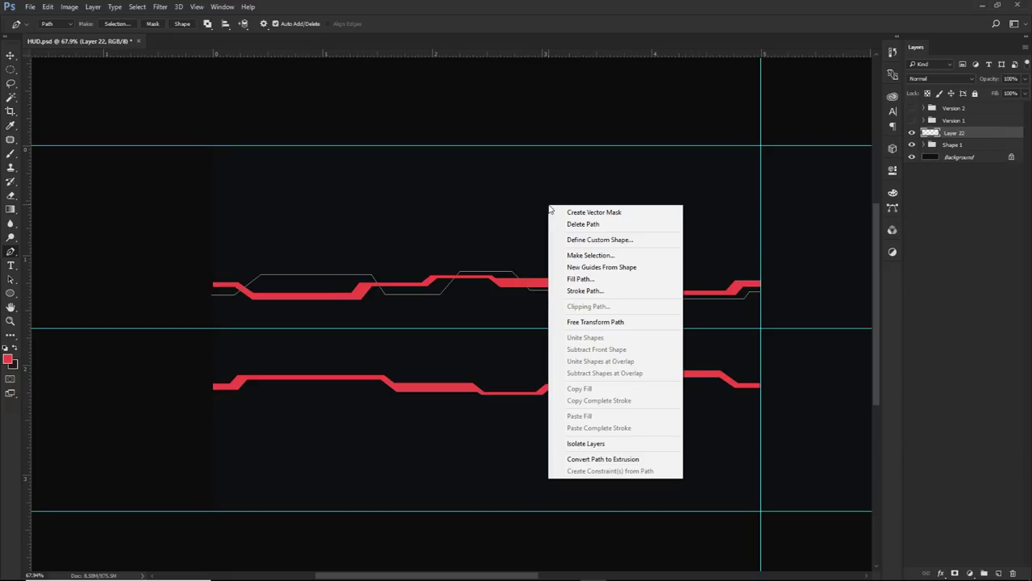
click(579, 290)
mouse_move(327, 223)
mouse_down()
mouse_move(501, 198)
mouse_move(583, 171)
mouse_up()
click(563, 190)
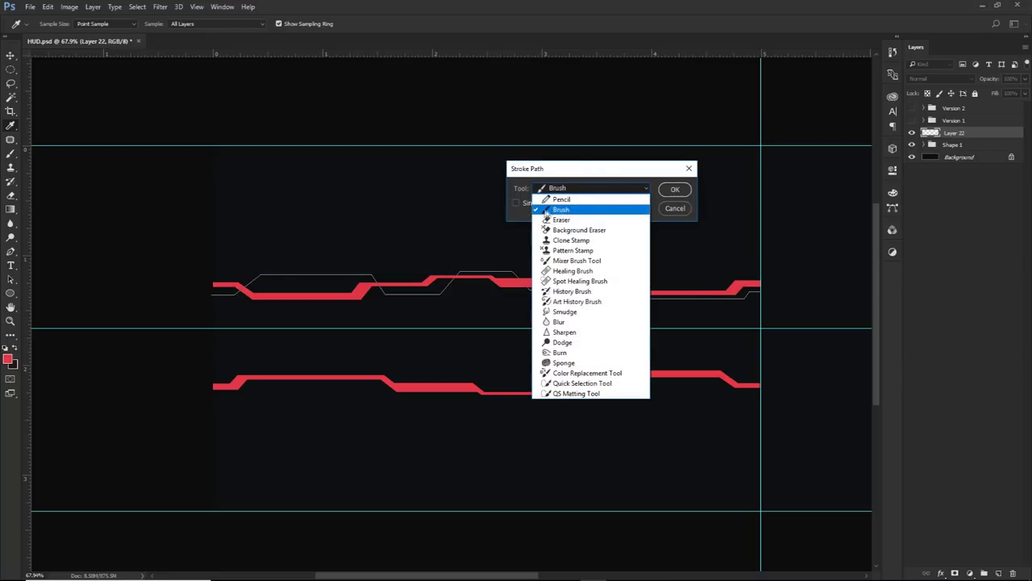
click(555, 210)
click(675, 189)
key(p)
right_click(674, 197)
click(674, 216)
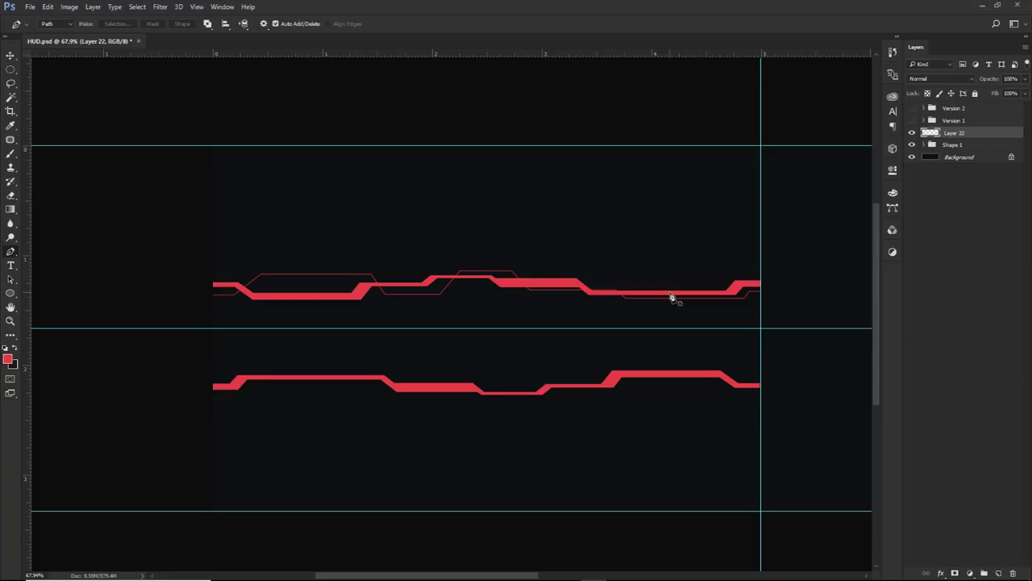
- Compare the stroked thin line with the Version 1 reference artwork
click(912, 121)
scroll(390, 288, up, 3)
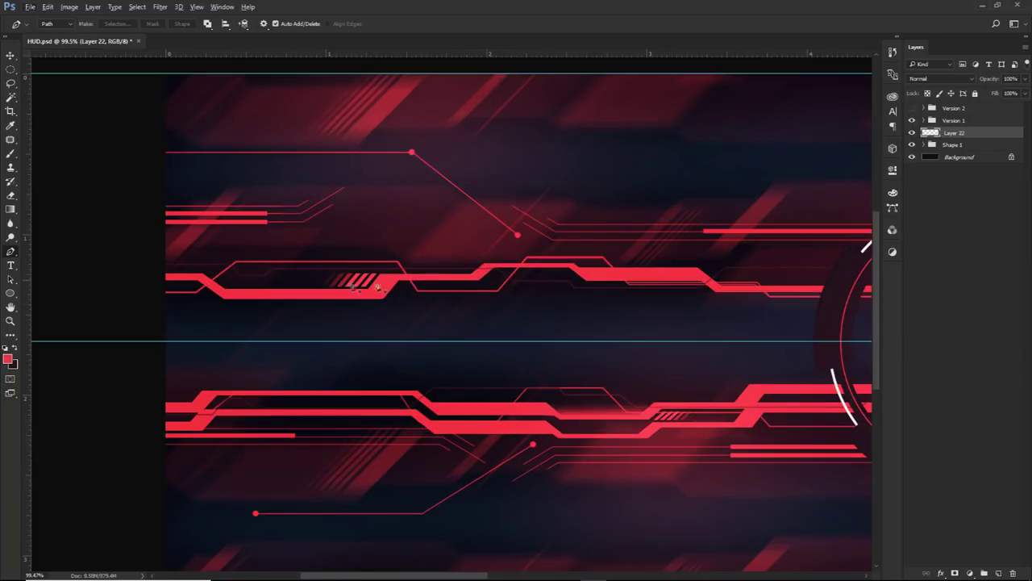
click(912, 120)
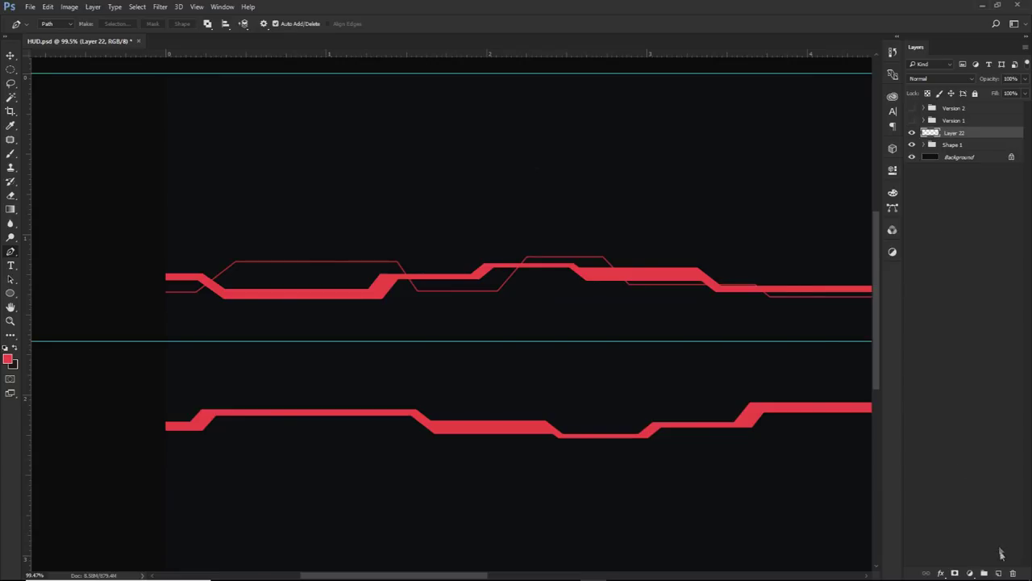
- Add a new layer named Vent above the thin-line layer, and rename the thin-line layer as Line
click(998, 572)
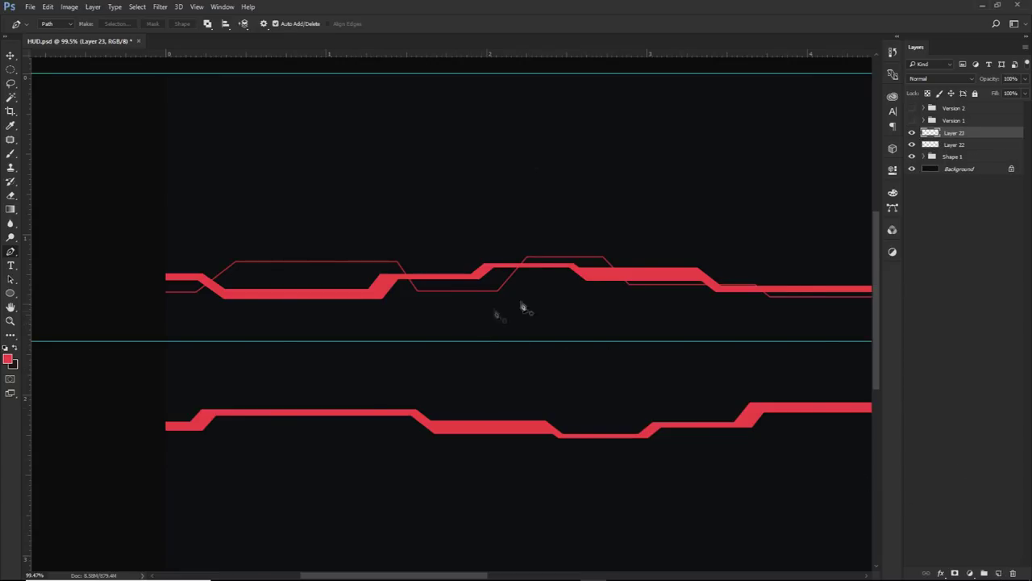
click(912, 145)
click(912, 144)
double_click(954, 145)
text(Line)
key(Return)
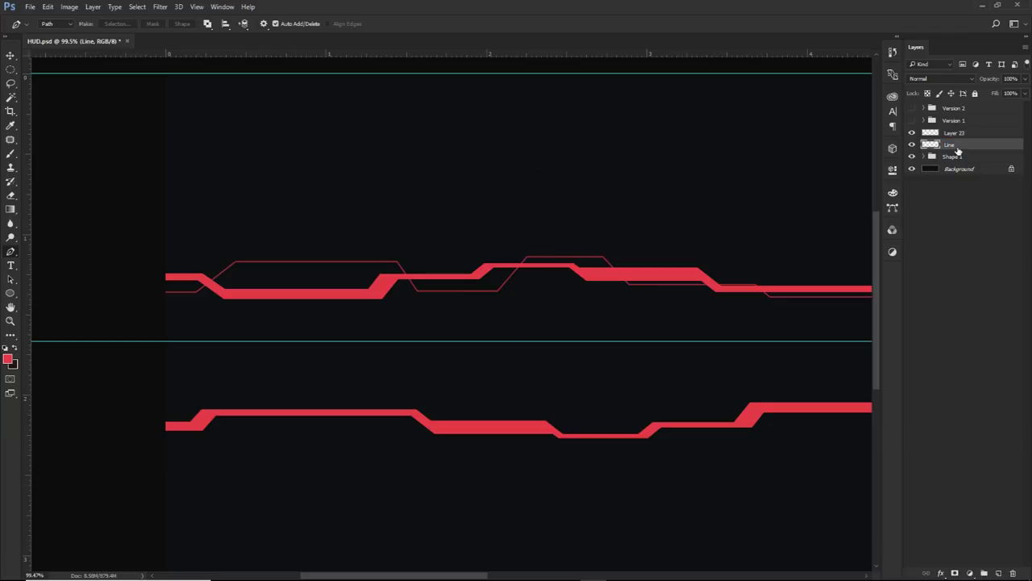
double_click(955, 133)
text(Vent)
key(Return)
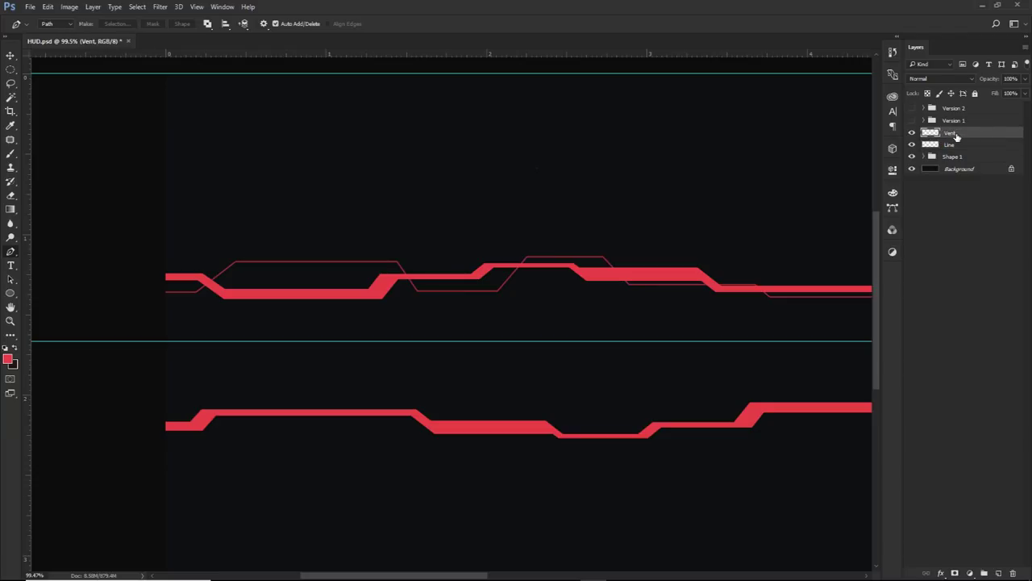
- Draw a small closed slanted parallelogram path just beside the upper red line's first upward bend, parallel to its slope
scroll(341, 286, up, 8)
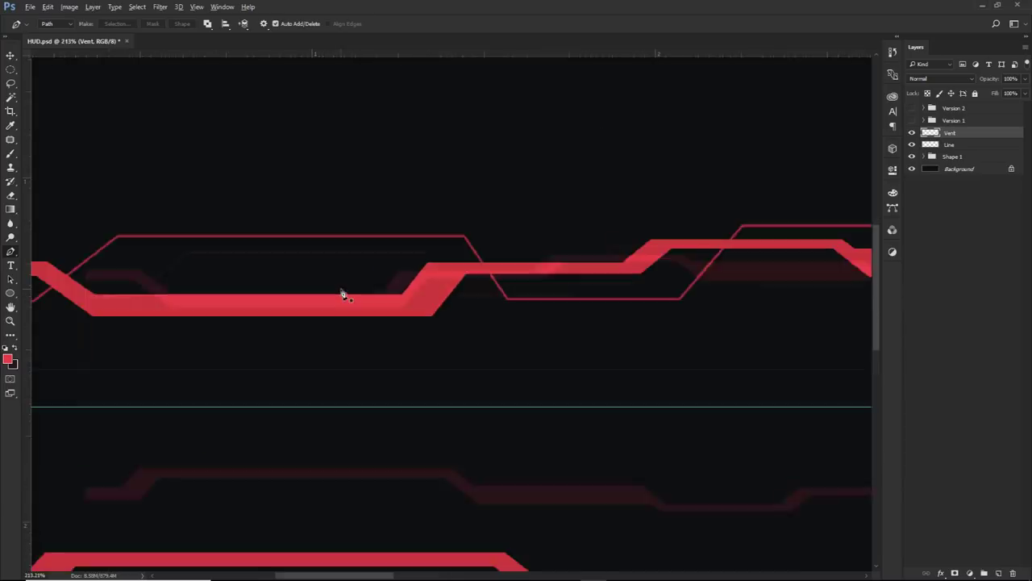
drag(436, 305, 522, 316)
click(514, 301)
click(545, 268)
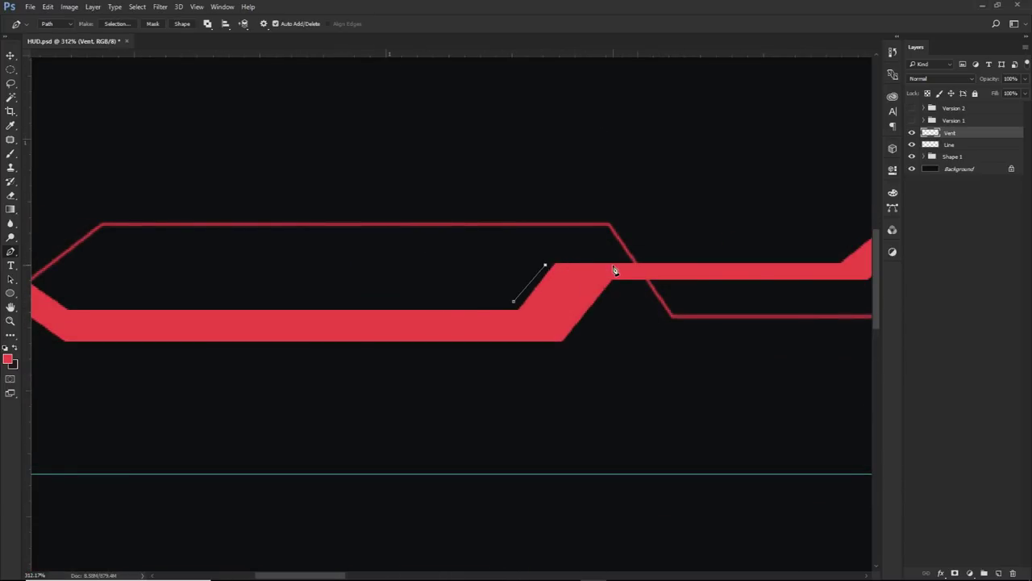
click(525, 265)
click(501, 301)
drag(525, 266, 529, 265)
scroll(585, 283, down, 3)
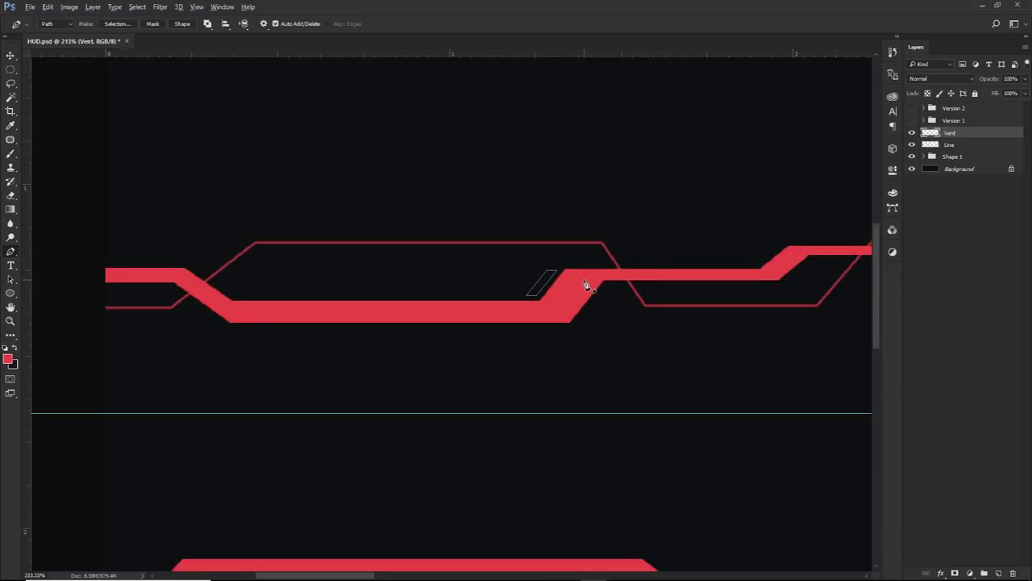
- Fill the slanted parallelogram path with red on the Vent layer, and delete the path
drag(588, 284, 532, 300)
ctrl+click(479, 295)
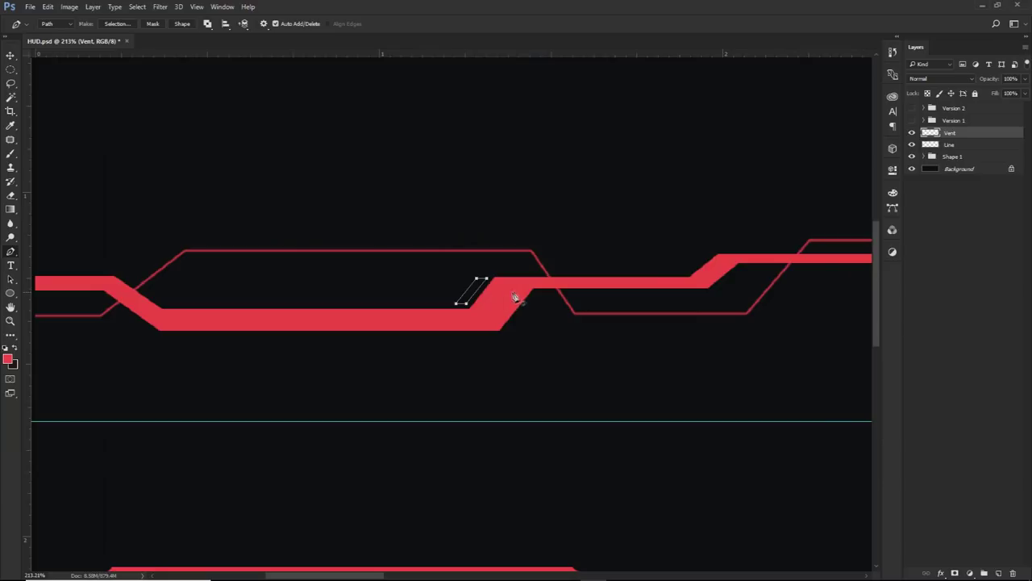
right_click(551, 306)
click(588, 118)
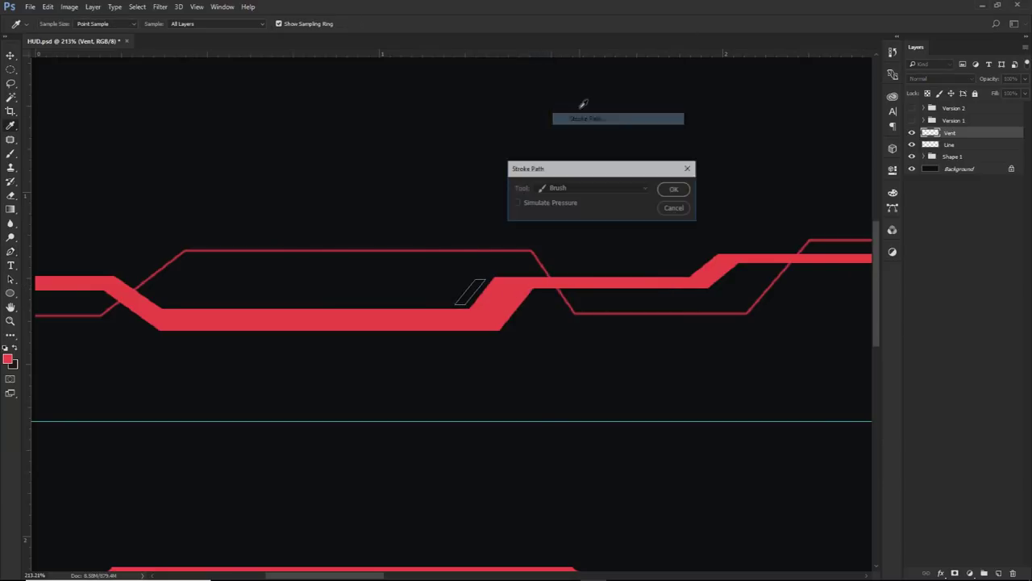
click(671, 208)
right_click(596, 178)
click(623, 251)
click(588, 161)
right_click(543, 277)
click(576, 294)
- Duplicate the red slash five times leftwards to form an evenly spaced row of six parallel slashes
key(v)
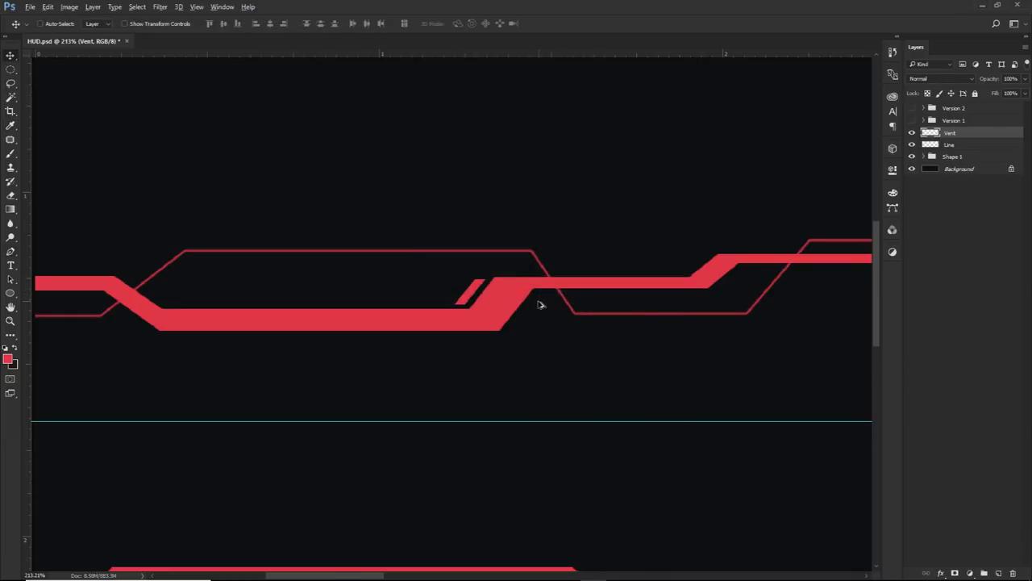
mouse_move(555, 307)
alt+mouse_down()
mouse_move(537, 307)
mouse_move(569, 314)
alt+mouse_up()
scroll(601, 323, down, 5)
mouse_move(627, 339)
mouse_down()
mouse_move(477, 333)
mouse_move(509, 334)
mouse_up()
scroll(442, 326, up, 5)
key(Left)
scroll(509, 334, down, 3)
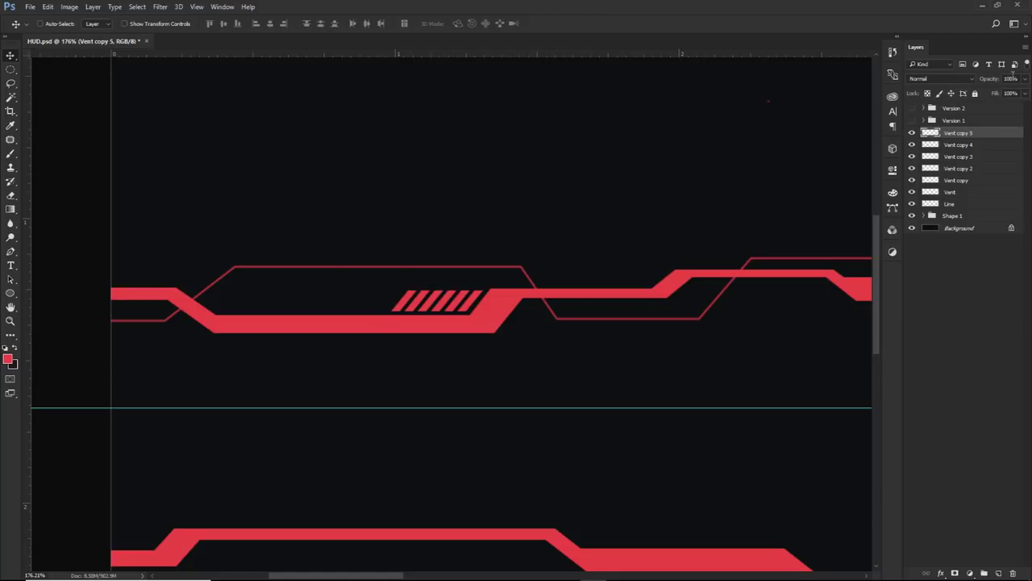
- Fade the slashes by setting the opacity of Vent copy 5 to 10%, copy 4 to 30%, copy 3 to 45% and copy 2 to 60%
text(10)
key(alt+bracketleft)
text(30)
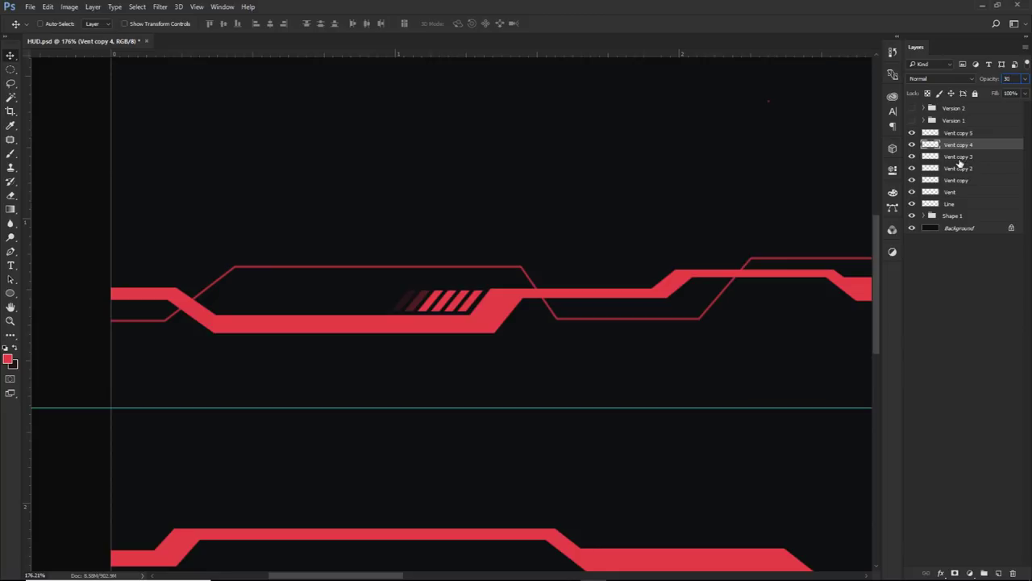
key(alt+bracketleft)
text(50)
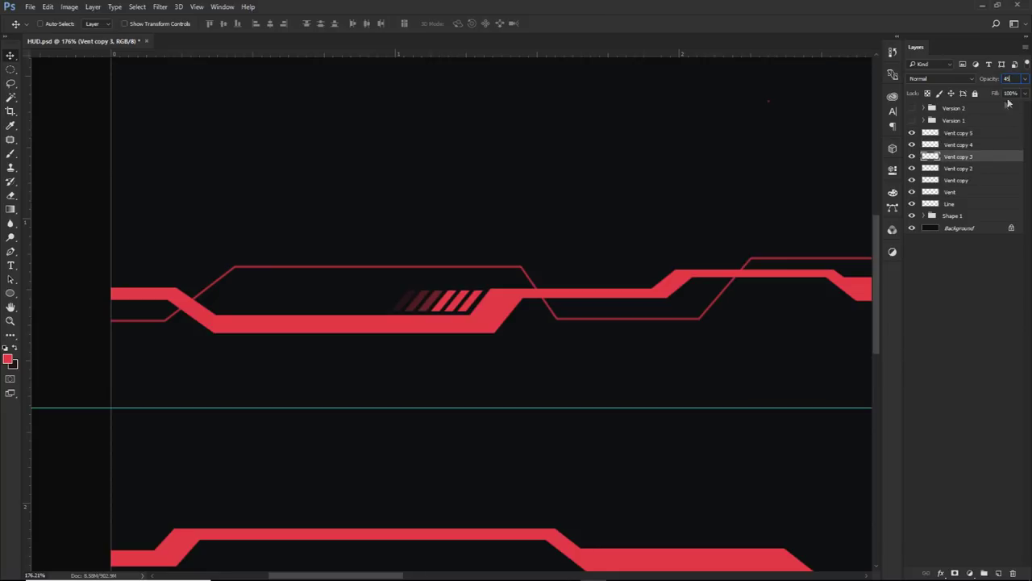
key(alt+bracketleft)
text(60)
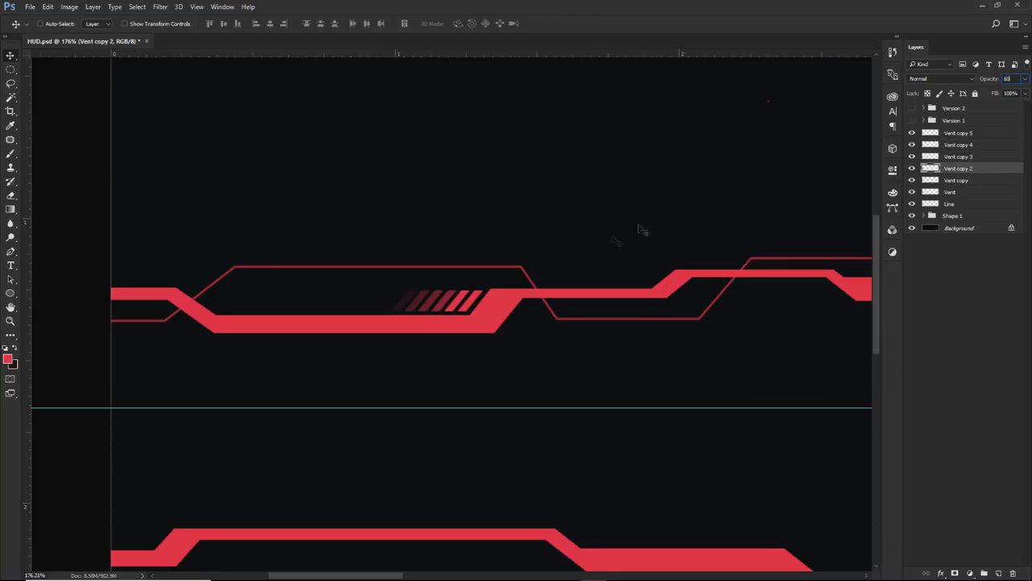
scroll(594, 253, down, 3)
scroll(592, 254, down, 2)
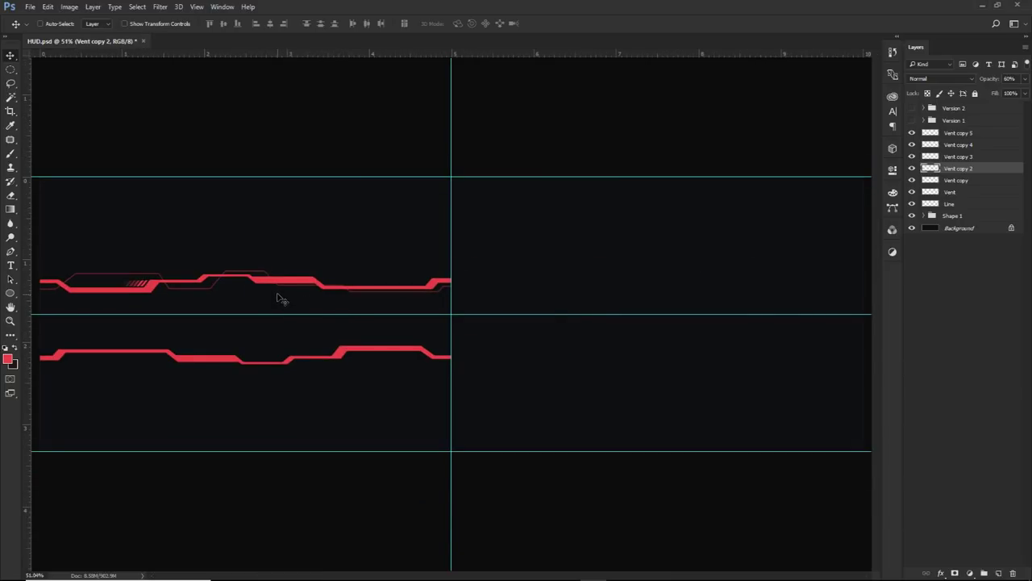
- Group the six slash layers from Vent to Vent copy 5, and toggle the group's visibility to check its contents
click(958, 132)
shift+click(956, 180)
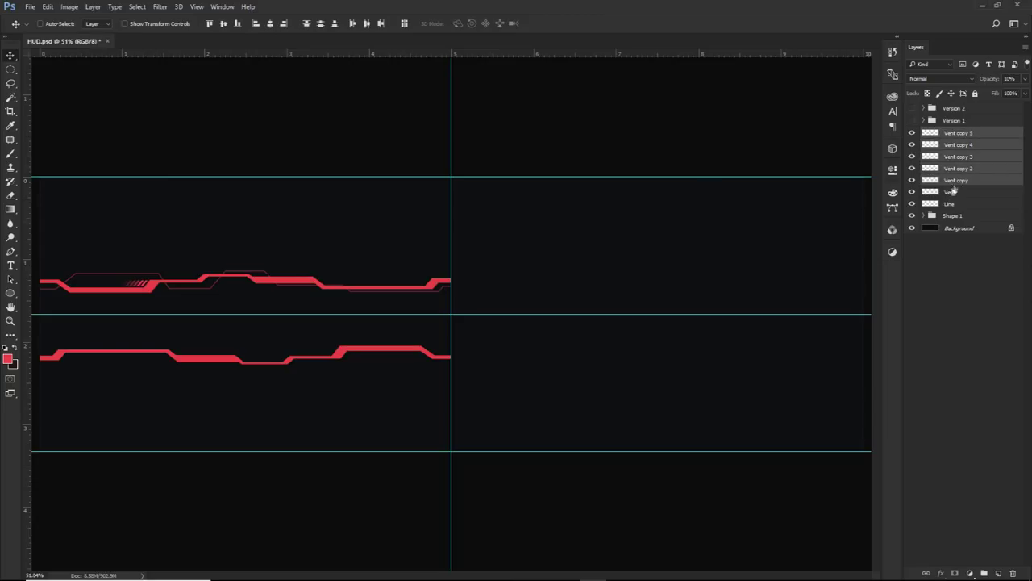
ctrl+click(952, 193)
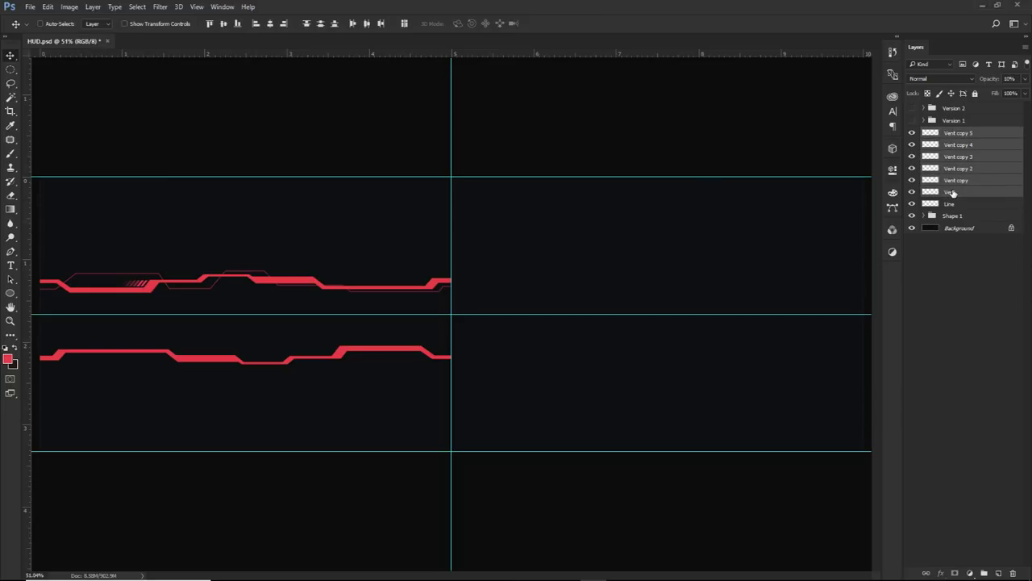
click(960, 132)
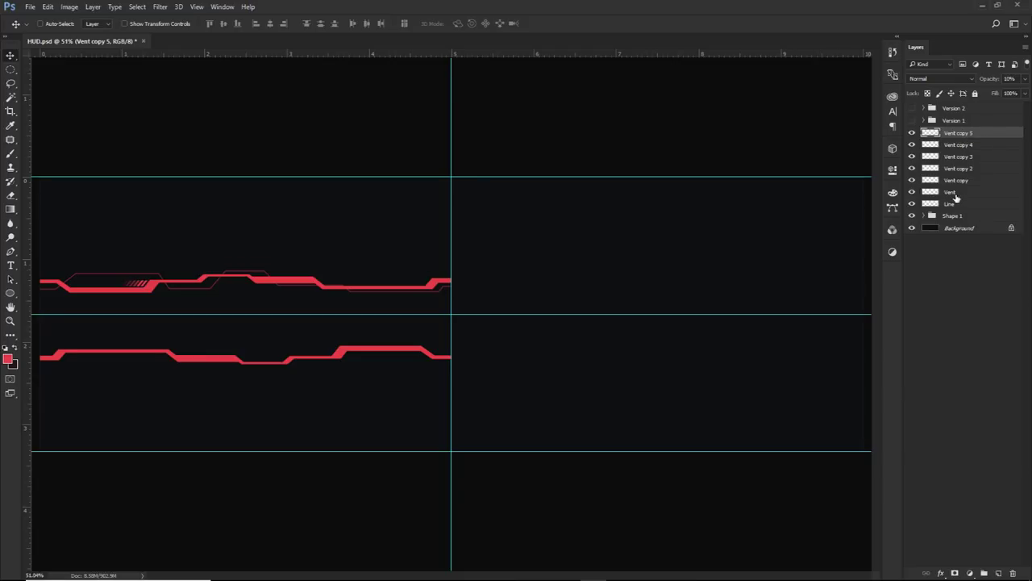
shift+click(956, 194)
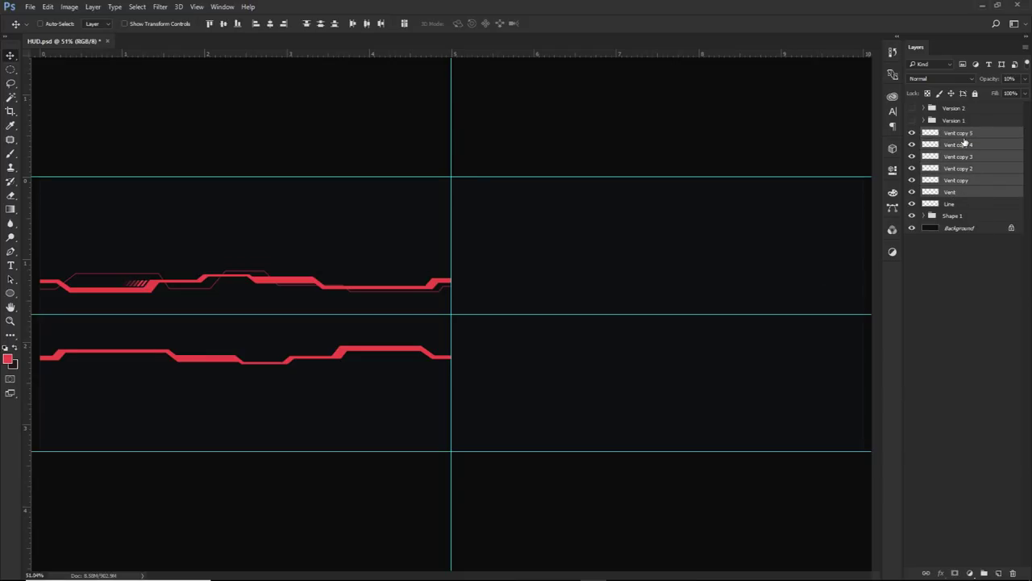
key(ctrl+g)
click(912, 132)
click(913, 132)
click(913, 132)
click(912, 132)
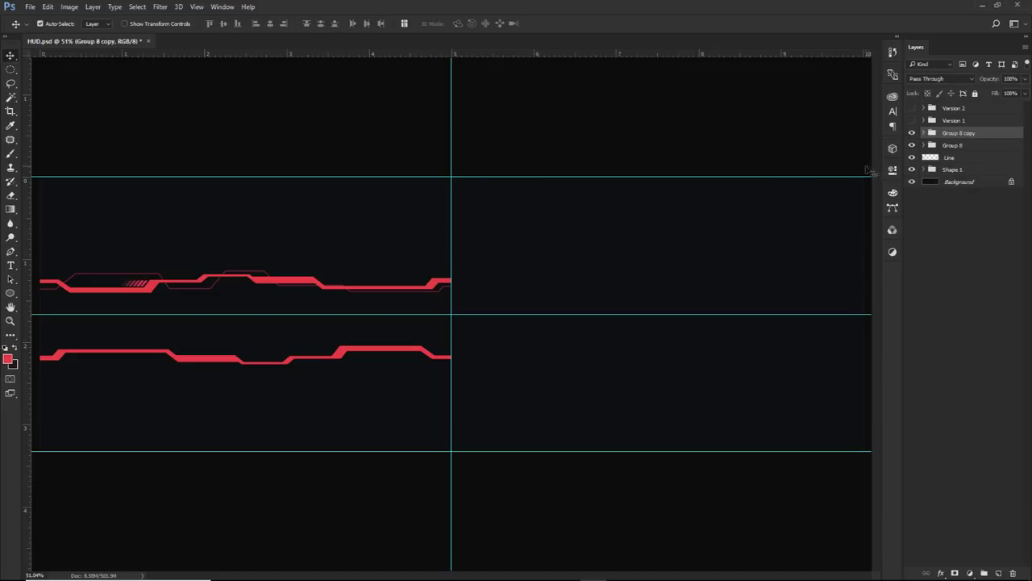
- Place a copy of the slash group, merged into one layer, beneath the lower red line's step before its thick raised segment
mouse_move(256, 262)
mouse_down()
mouse_move(295, 294)
mouse_move(440, 345)
mouse_move(430, 339)
mouse_up()
key(ctrl+e)
scroll(289, 367, up, 5)
scroll(276, 379, up, 5)
drag(395, 376, 398, 369)
- Flip the merged slashes copy both horizontally and vertically
key(ctrl+t)
right_click(415, 358)
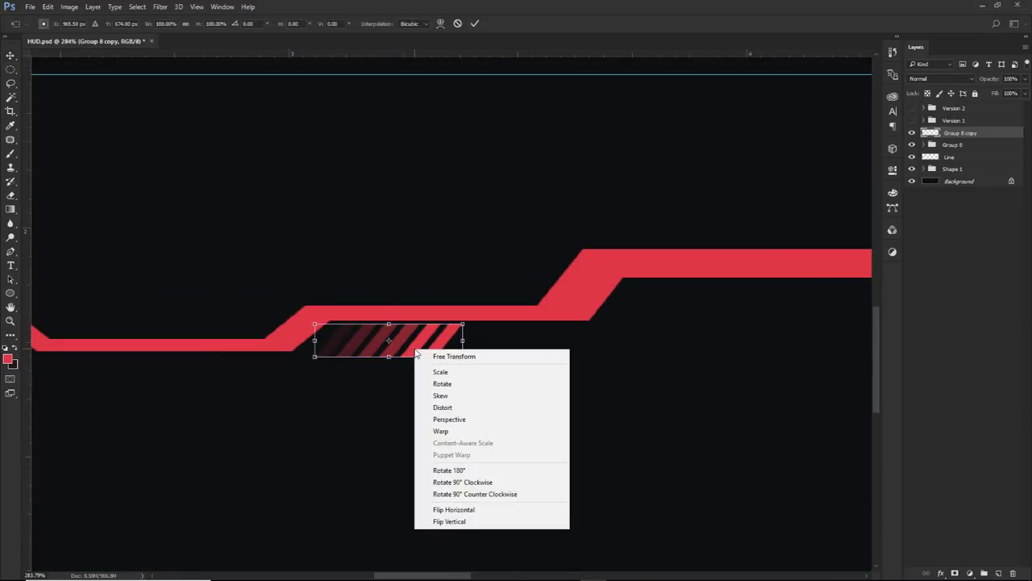
click(454, 509)
right_click(412, 354)
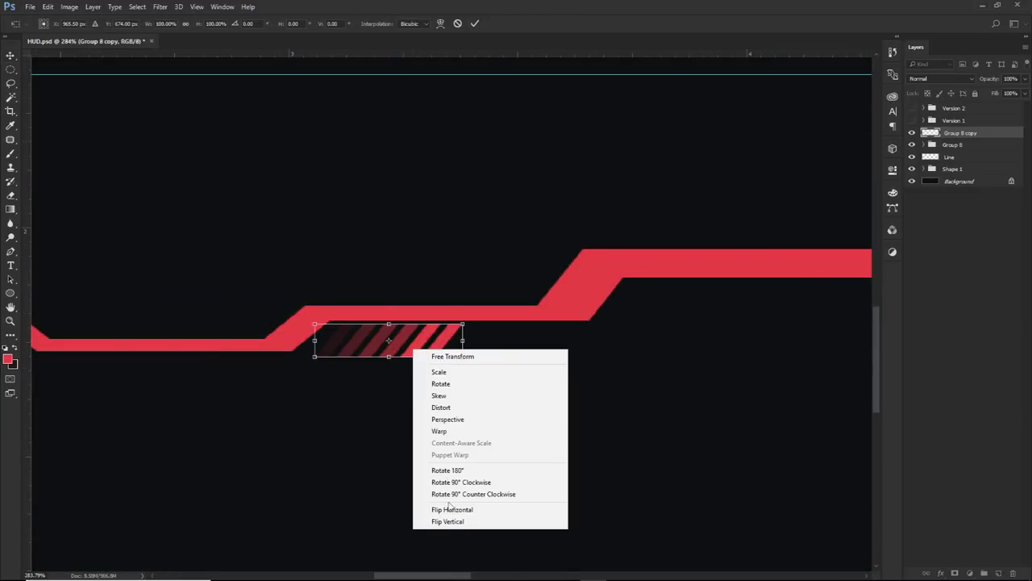
click(452, 521)
right_click(411, 347)
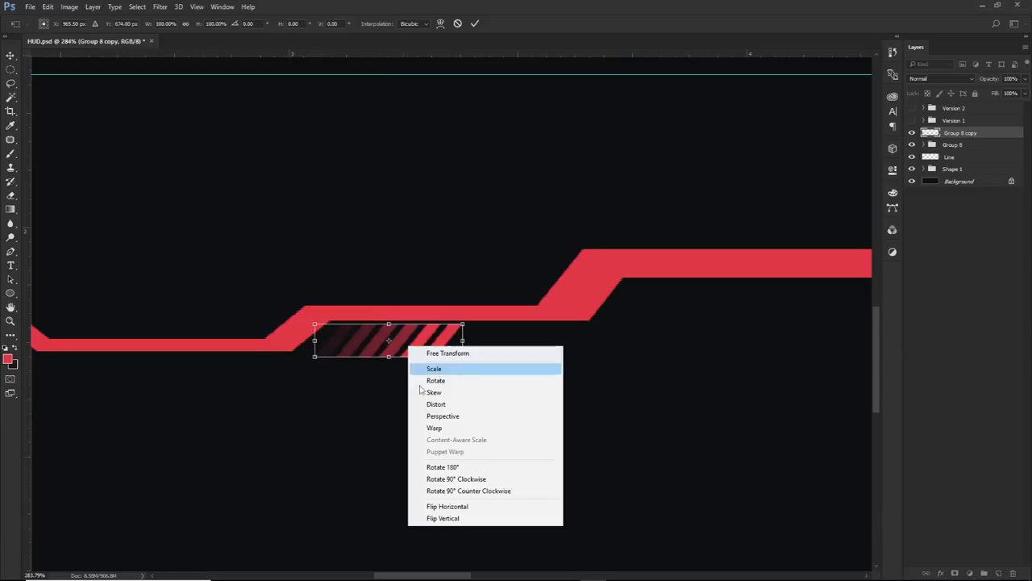
click(451, 503)
right_click(411, 346)
click(452, 518)
key(Return)
- Skew the merged slashes copy so its slant matches the lower red line's diagonal step, and narrow it slightly beneath the line
drag(396, 362, 365, 348)
key(ctrl+t)
right_click(364, 348)
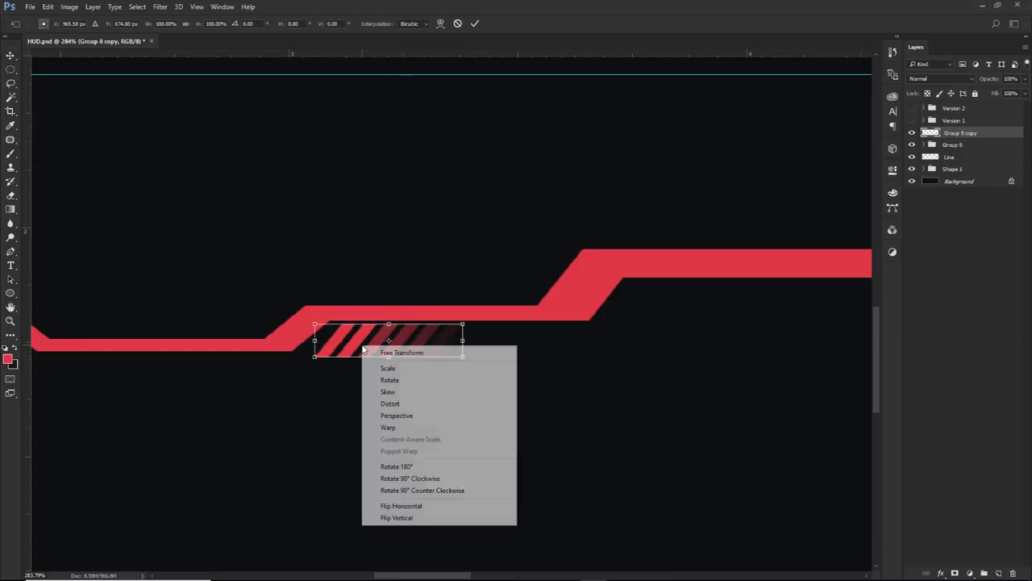
click(366, 391)
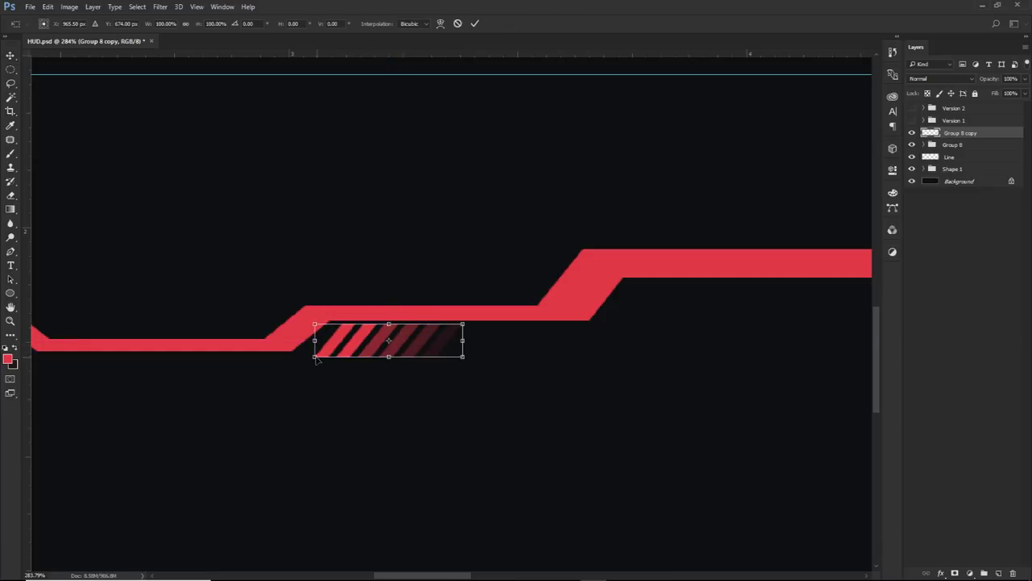
drag(315, 359, 302, 362)
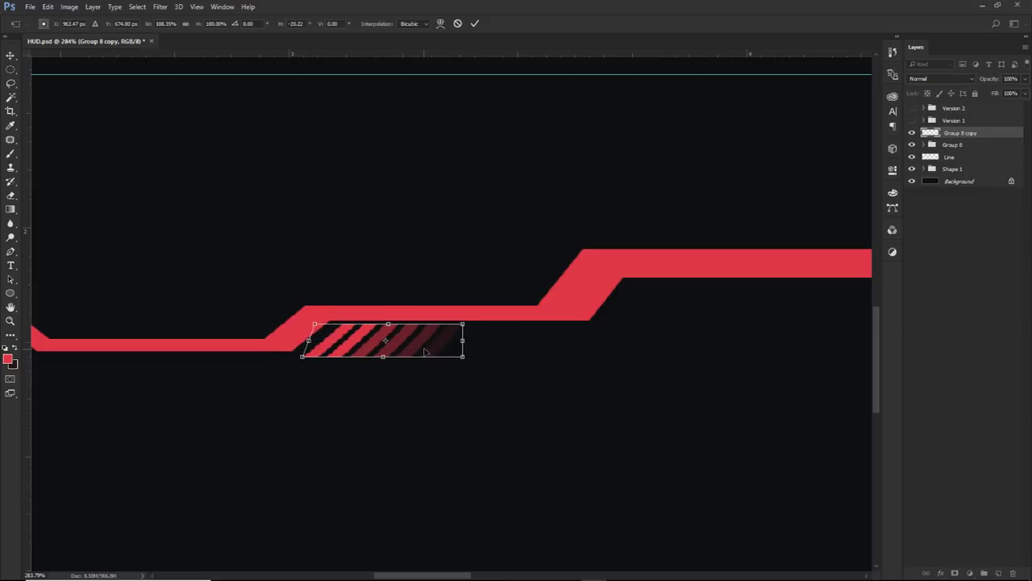
drag(465, 329, 400, 353)
key(Return)
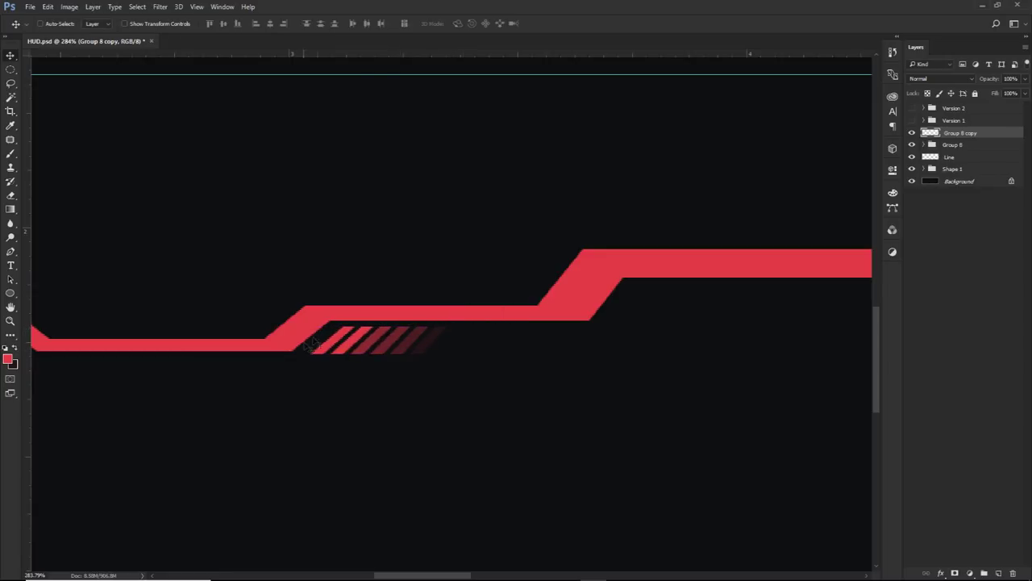
- Nudge the slashes copy 3 px left, closer to the diagonal of the lower red line
key(ctrl+0)
scroll(461, 363, down, 2)
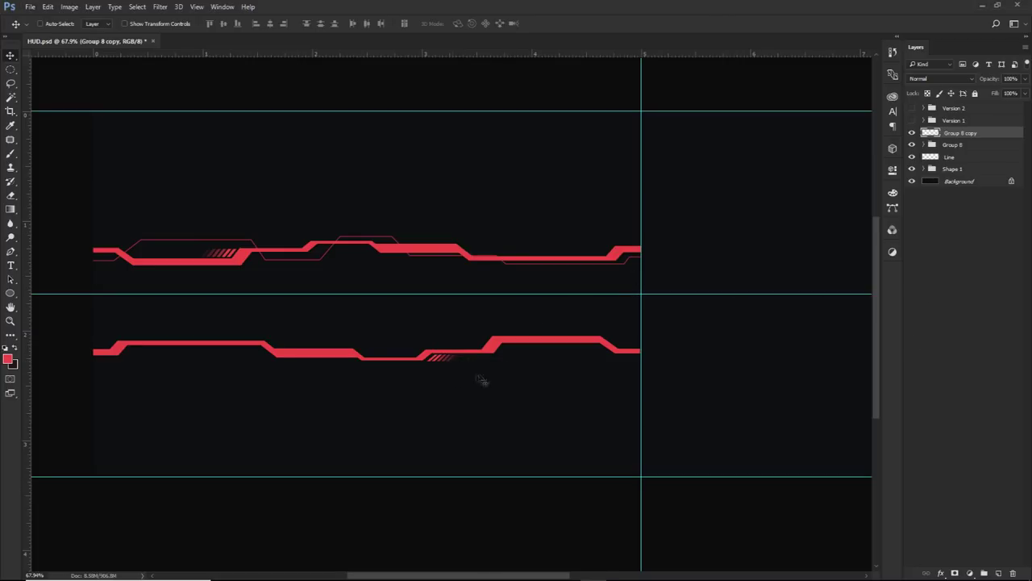
scroll(435, 360, up, 7)
scroll(434, 361, up, 4)
key(Left)
key(Left)
key(Left)
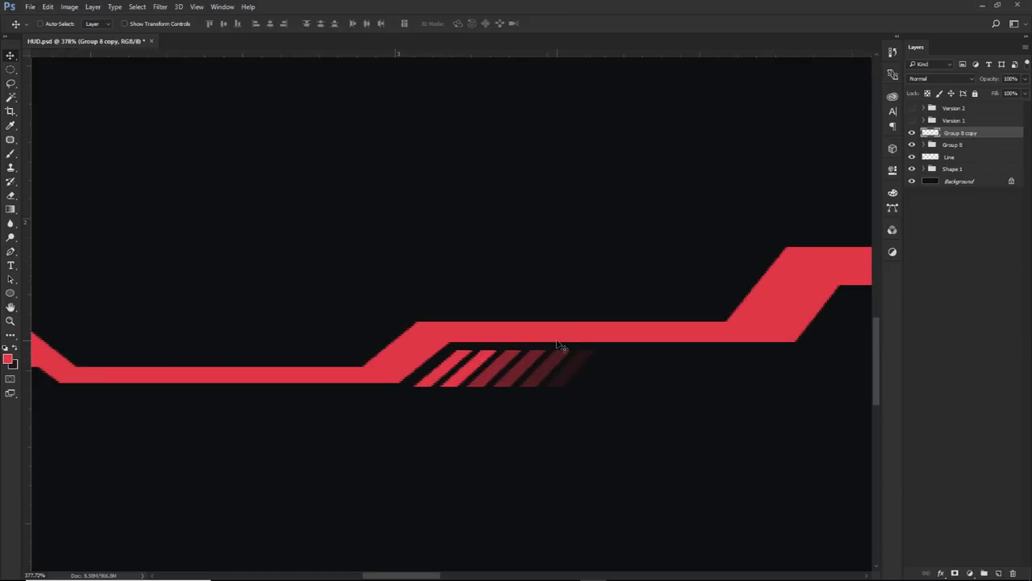
scroll(569, 335, down, 9)
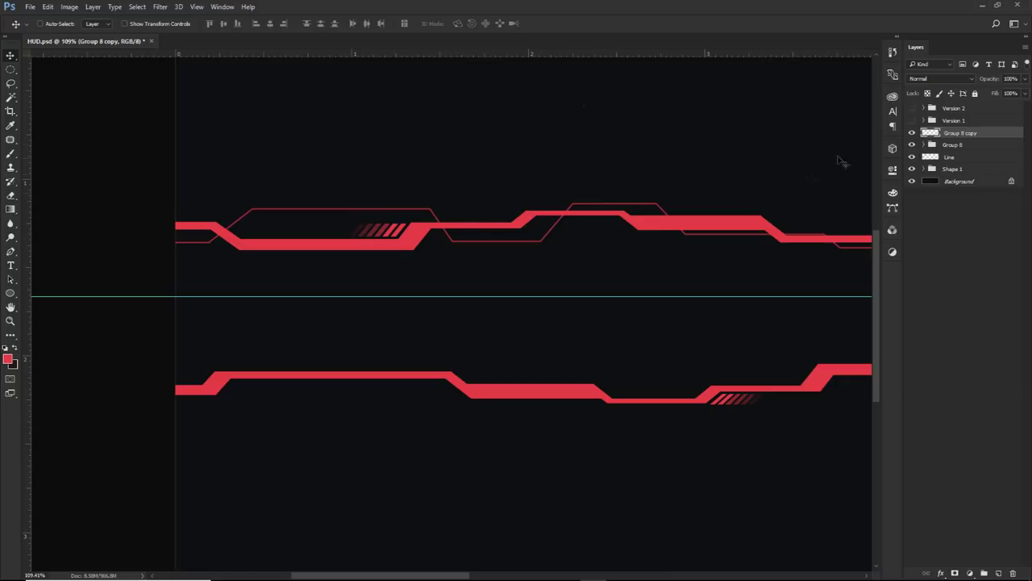
- Compare the artwork with the Version 1 reference, and rename both the slash group and its merged copy as Vent
click(912, 121)
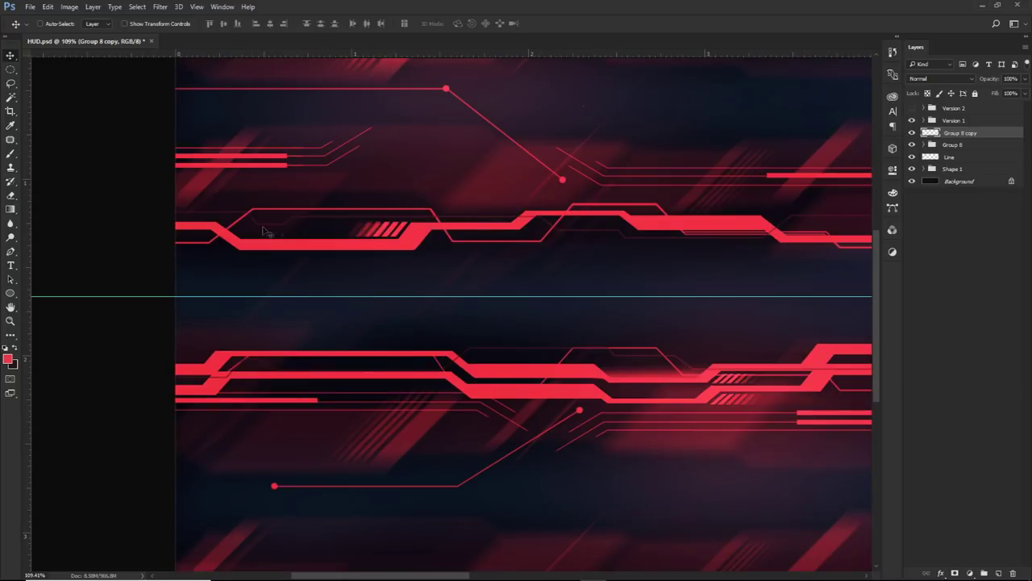
click(913, 120)
click(912, 120)
click(912, 120)
double_click(950, 144)
text(Vest)
key(Return)
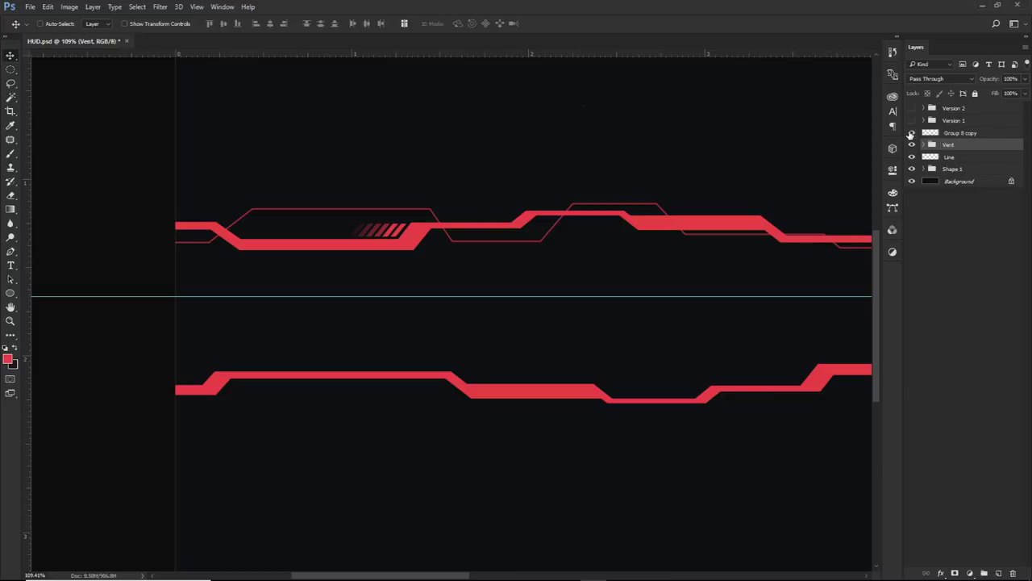
double_click(960, 132)
text(Vest)
key(Return)
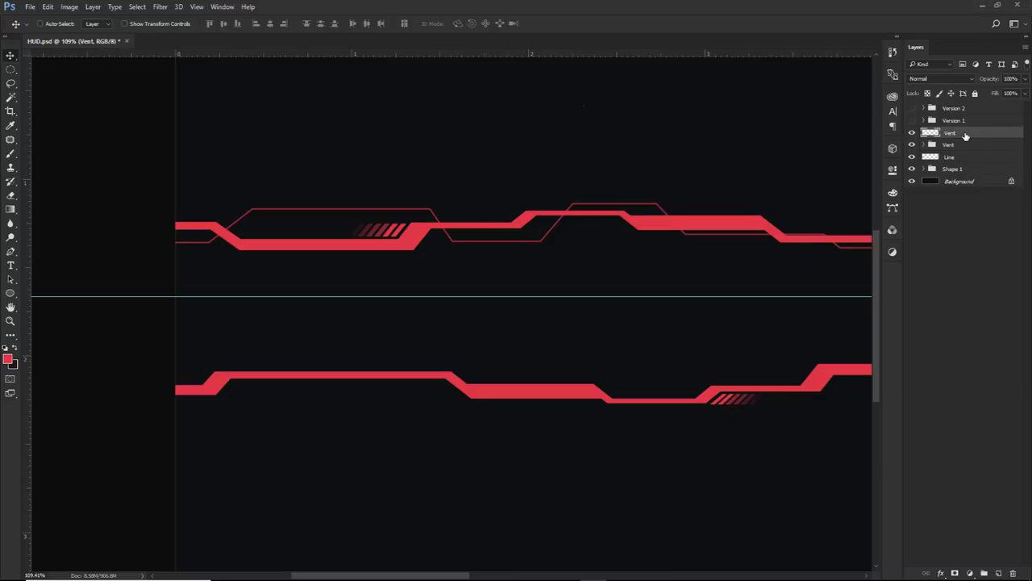
- On a new layer, start a Pen path above the upper red line's left end, tracing the reference's faint line through its first dip
click(999, 570)
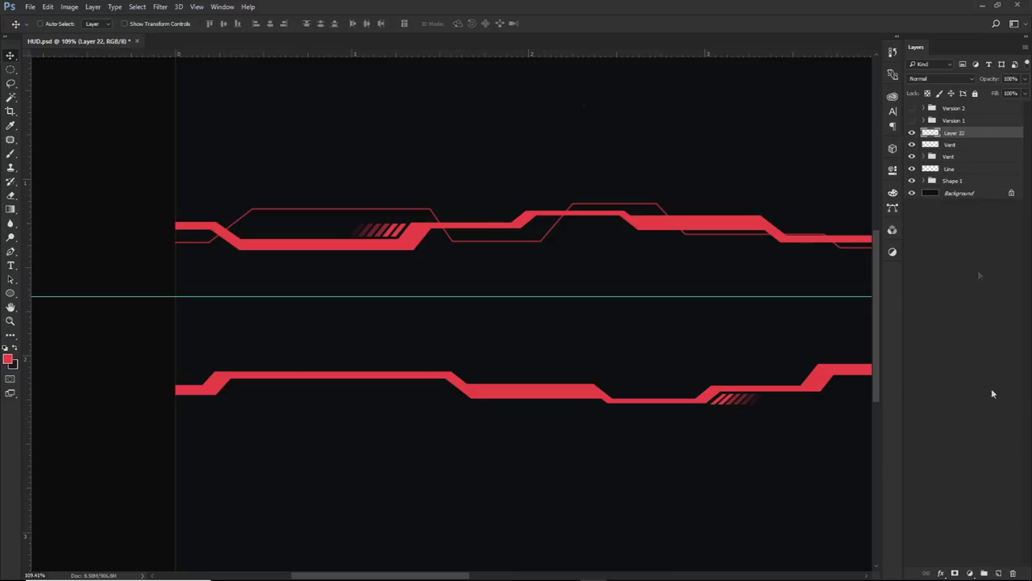
click(913, 121)
key(p)
click(173, 211)
click(249, 211)
click(255, 222)
click(284, 221)
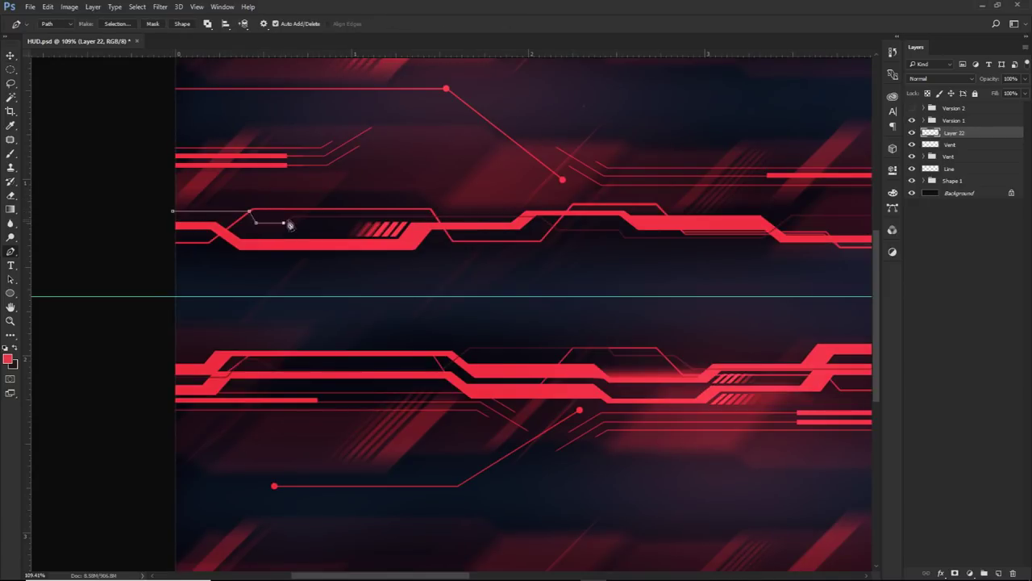
click(291, 217)
click(912, 120)
- Continue the angular path across the upper red line with straight runs and short diagonal steps until it reaches the vertical centre guide
click(499, 218)
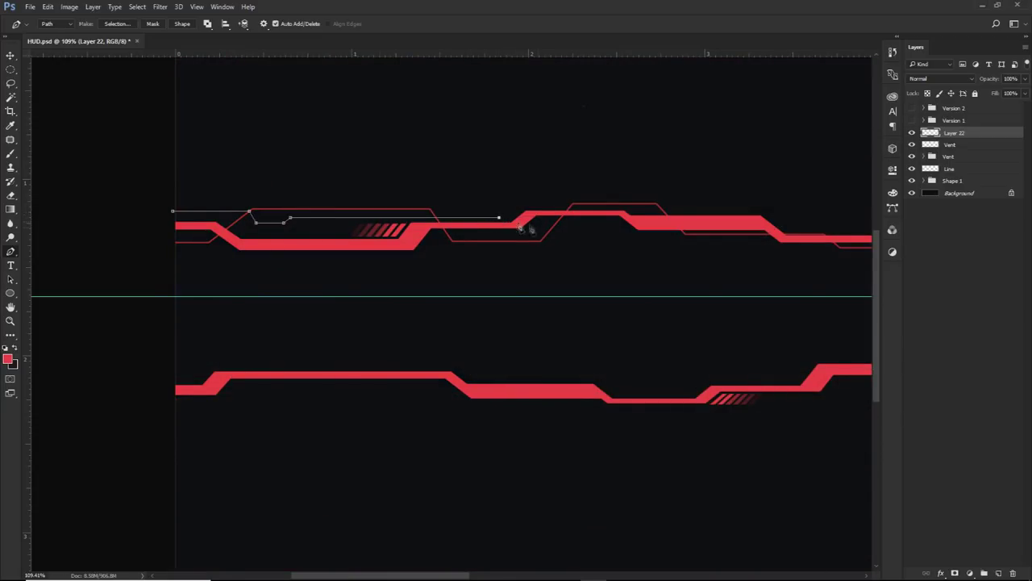
click(630, 233)
click(676, 207)
key(ctrl+z)
drag(669, 233, 680, 210)
drag(763, 209, 505, 216)
click(587, 216)
click(603, 233)
click(739, 232)
click(750, 221)
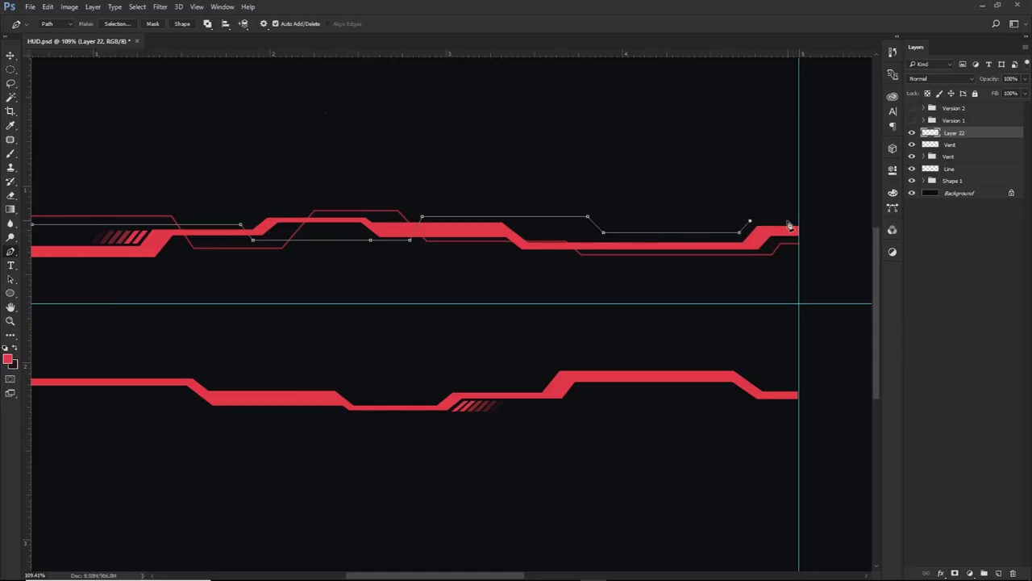
click(776, 220)
click(783, 214)
drag(680, 292, 549, 292)
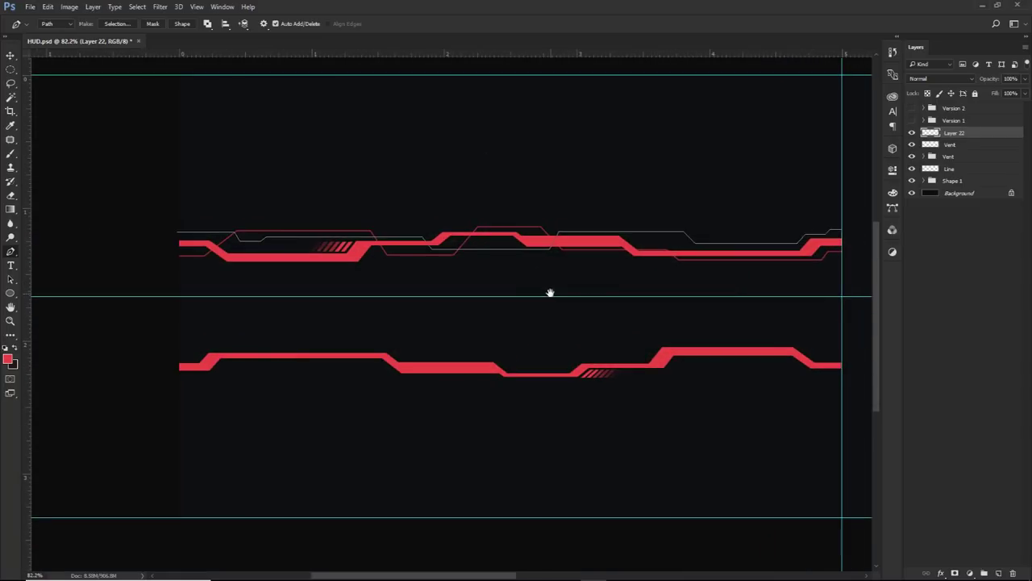
- Stroke the new path with the 2 px red brush, and delete the path
right_click(541, 212)
key(Escape)
key(b)
right_click(517, 188)
key(Return)
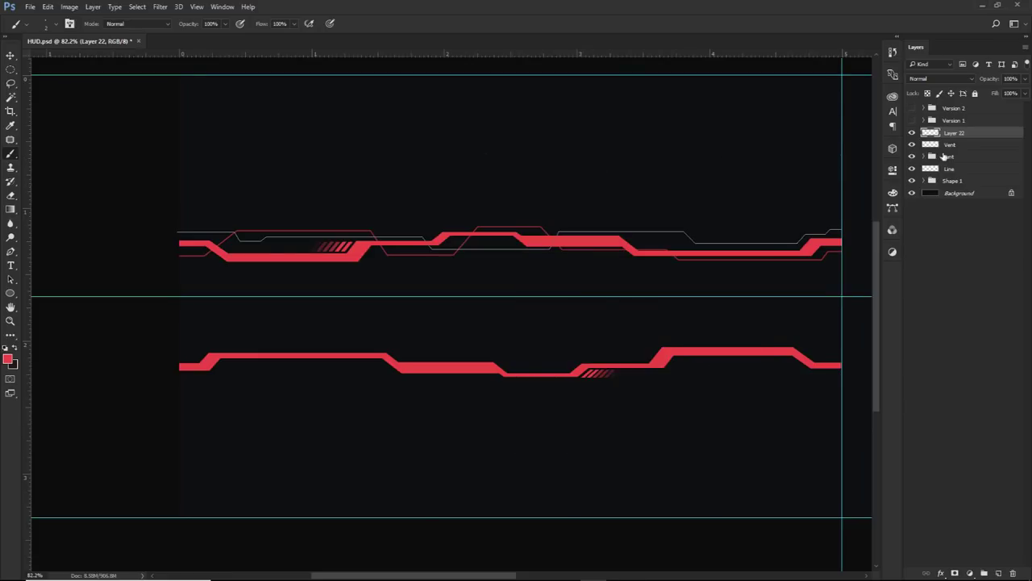
key(p)
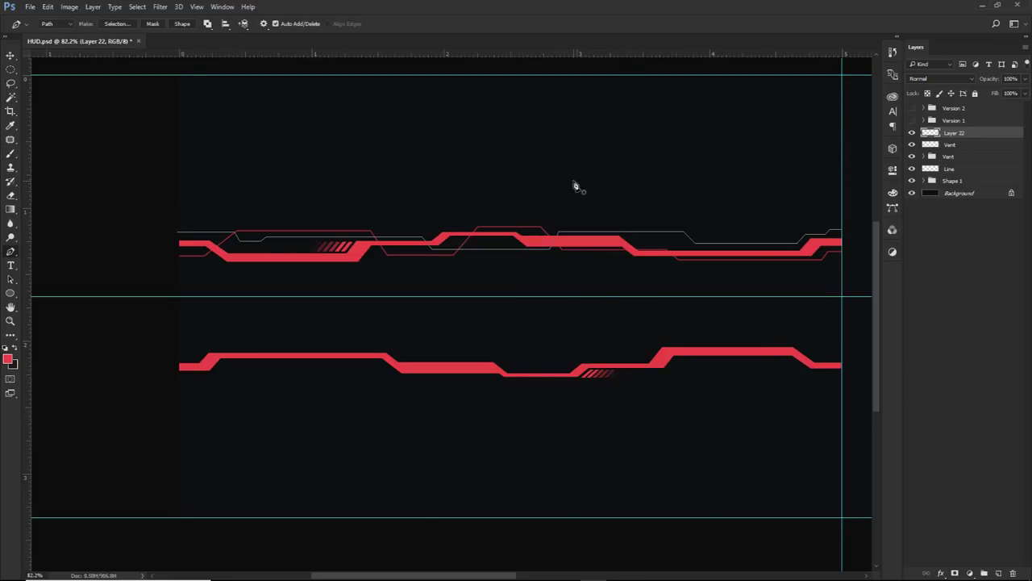
right_click(575, 186)
click(601, 269)
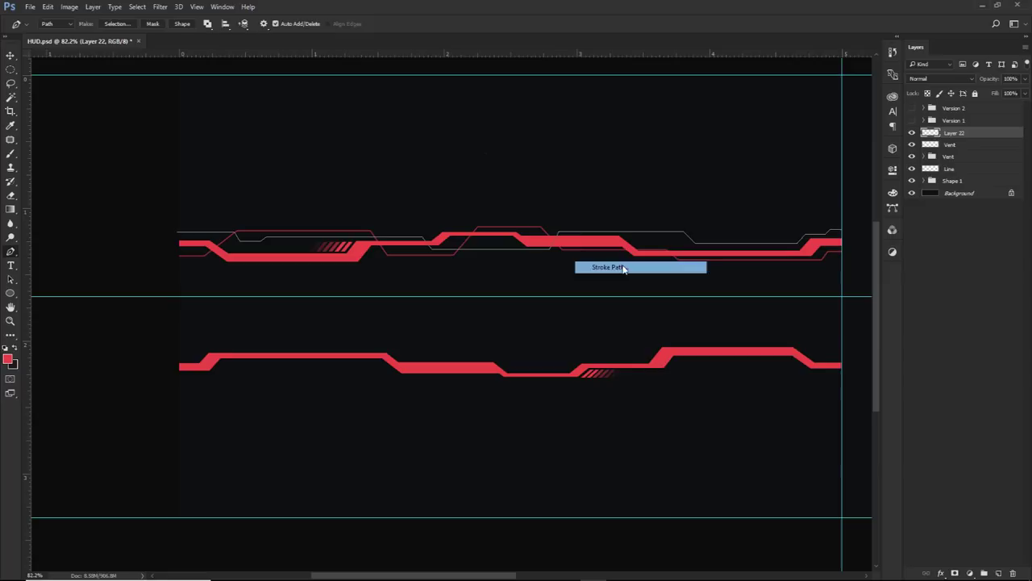
click(669, 192)
right_click(560, 187)
click(581, 207)
- Give the new line's layer a Color Overlay in the dark red sampled from one of the faintest slashes of the upper vent
scroll(343, 251, up, 3)
scroll(343, 252, up, 3)
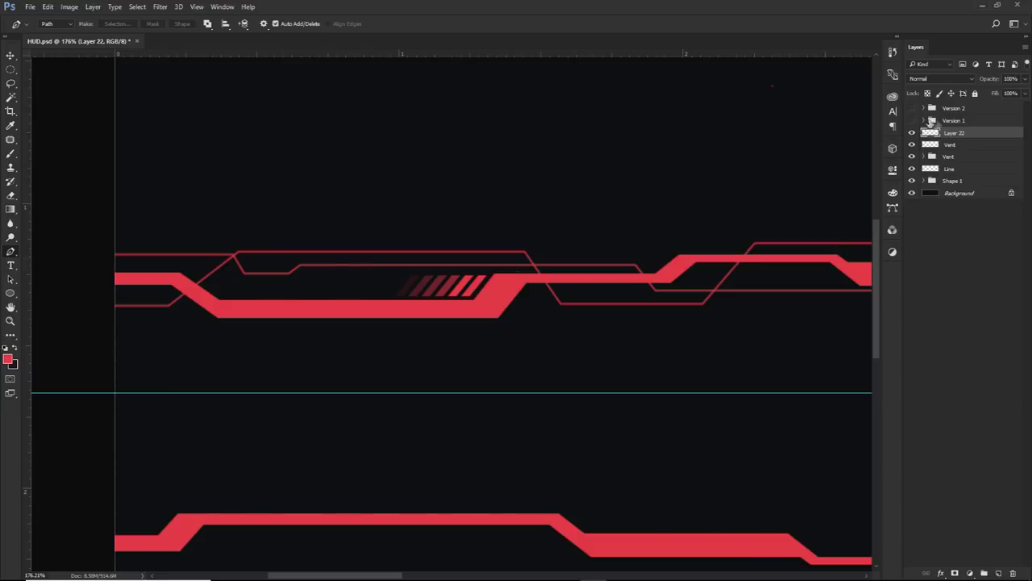
double_click(985, 137)
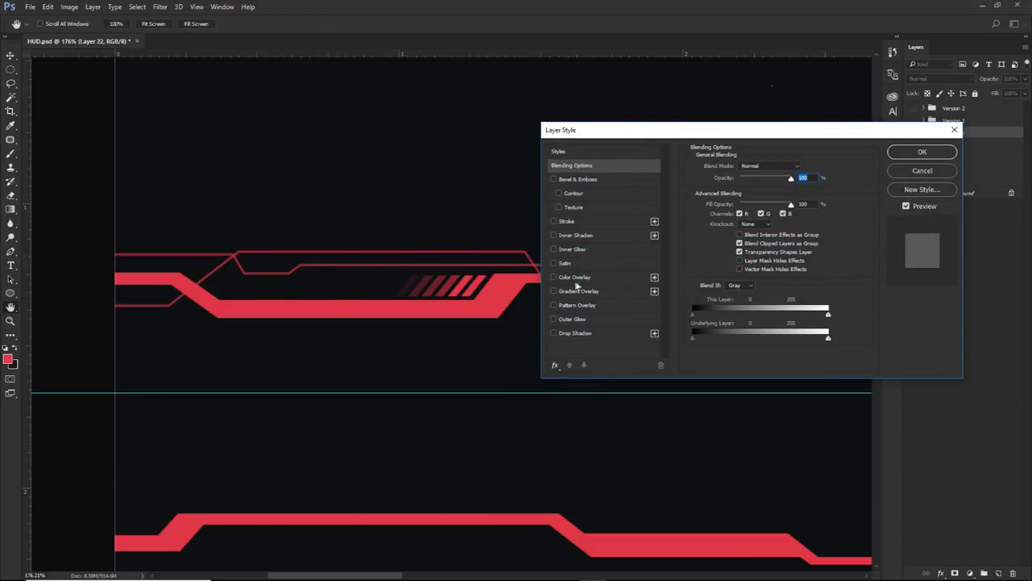
click(575, 277)
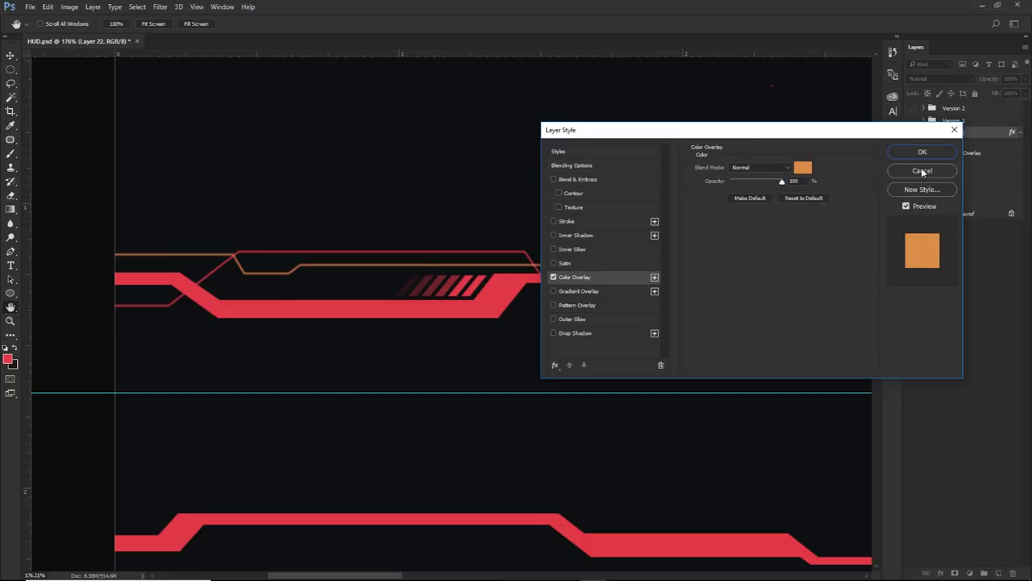
click(800, 168)
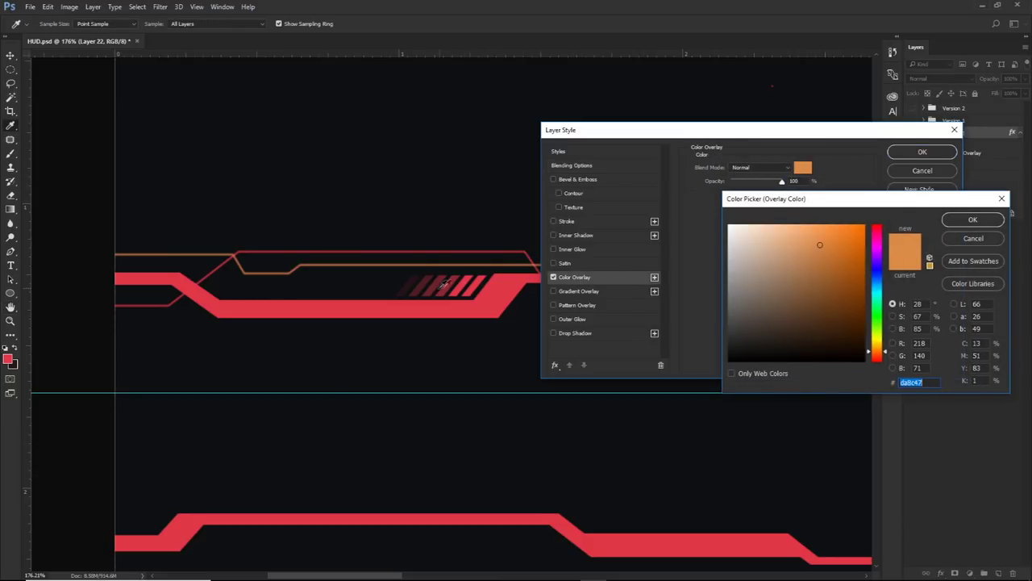
click(434, 282)
click(421, 282)
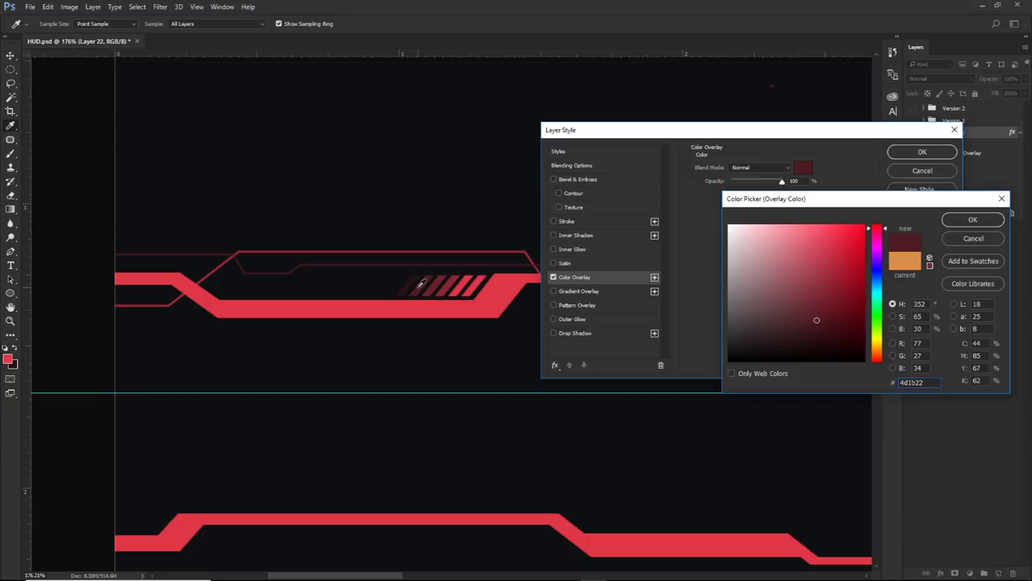
click(433, 283)
click(424, 282)
click(972, 219)
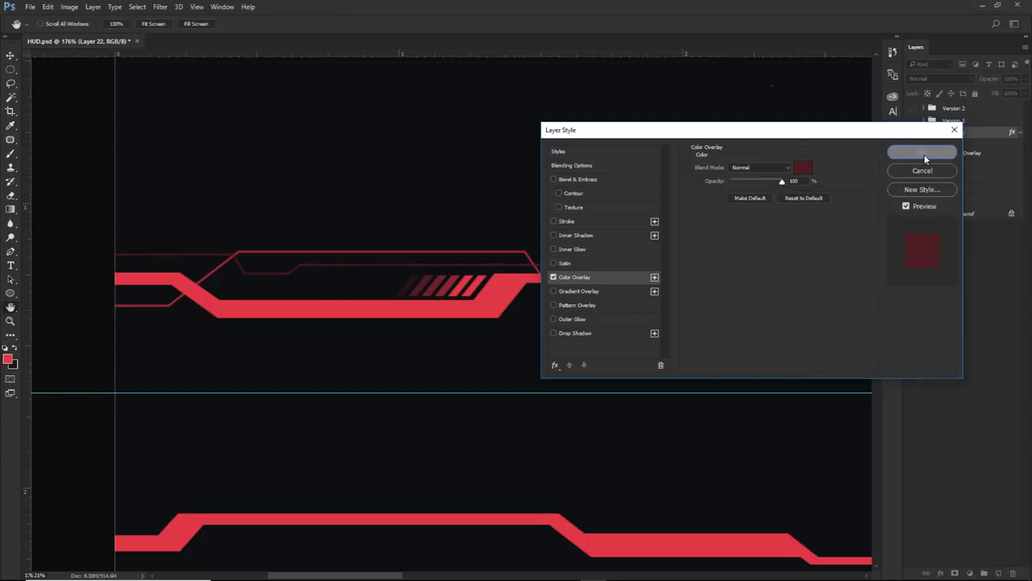
click(922, 152)
- Rename the dark line's layer as Line 2, collapse its effects list, and move it directly above the Line layer
scroll(497, 299, down, 5)
key(p)
scroll(500, 300, down, 3)
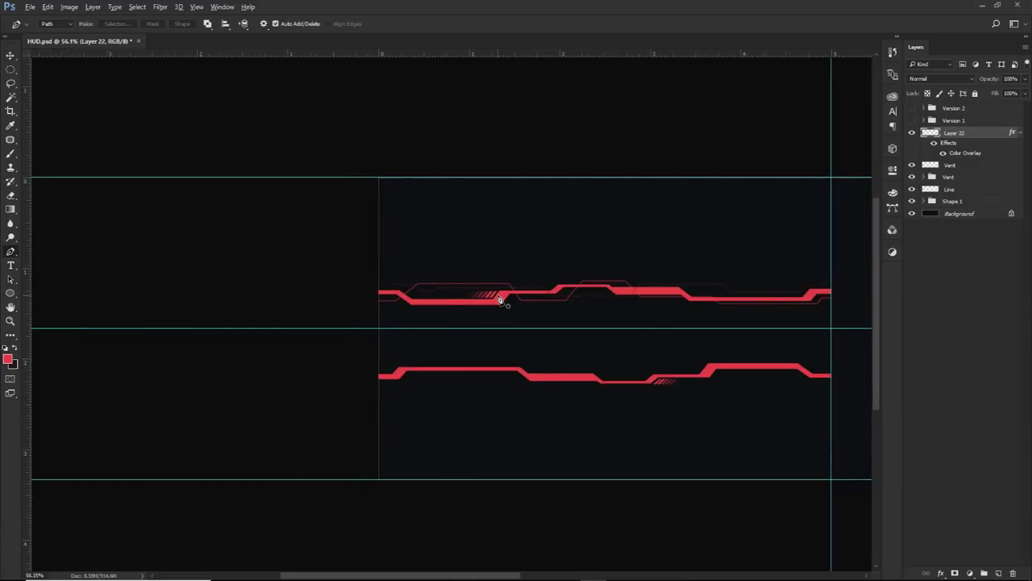
scroll(318, 288, up, 1)
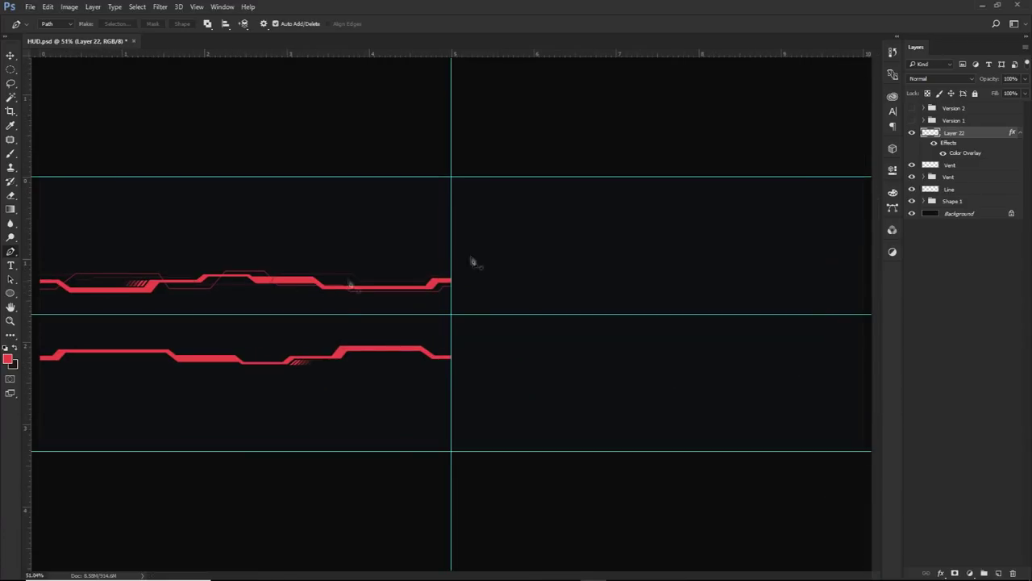
double_click(958, 133)
text(Line 2)
key(Return)
click(1021, 133)
drag(974, 134, 949, 165)
scroll(320, 289, up, 3)
scroll(272, 311, left, 2)
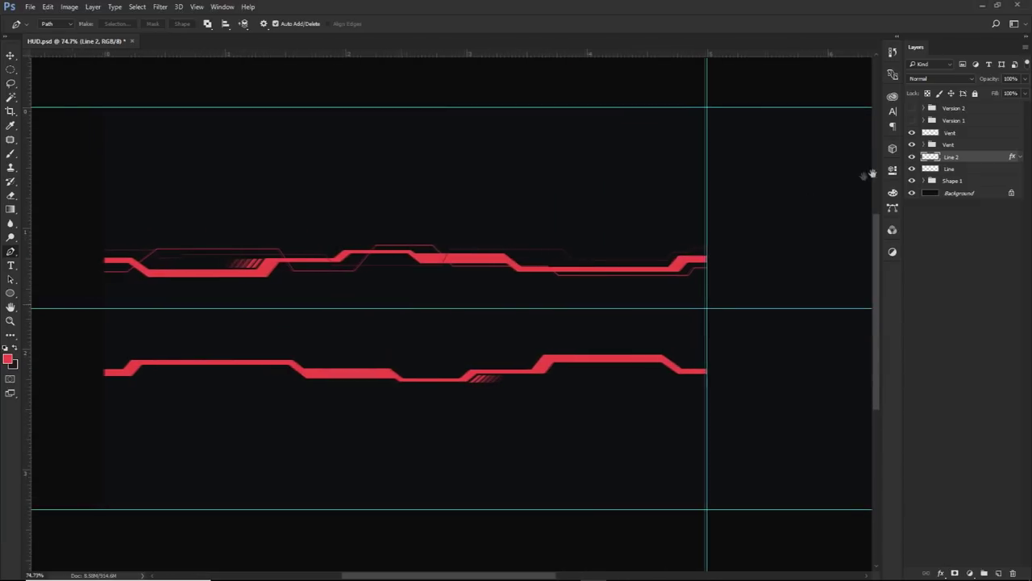
- Group the Line 2 and Line layers as Lines, and toggle the group's visibility to check its contents
shift+click(954, 169)
key(ctrl+g)
double_click(952, 158)
text(Lines)
key(Return)
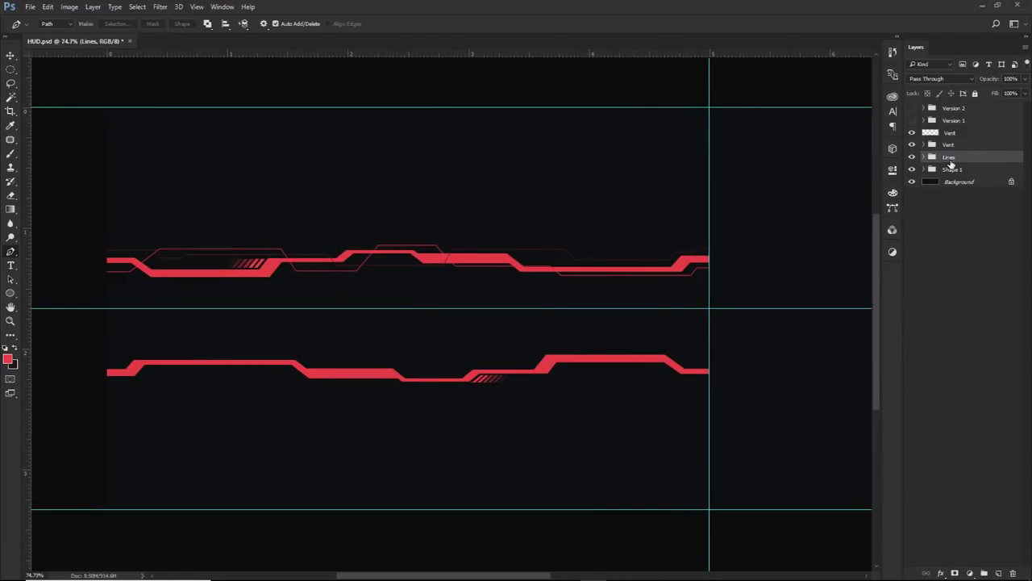
click(912, 156)
click(912, 156)
- Duplicate the Lines group, flip the copy vertically, and position it over the lower red line
key(ctrl+j)
key(v)
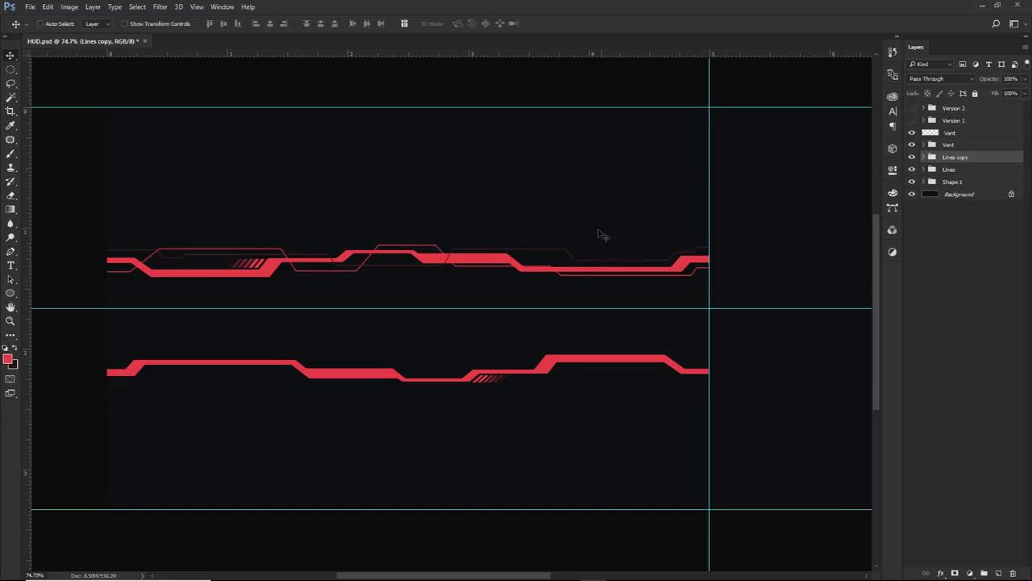
drag(581, 223, 576, 325)
key(ctrl+t)
right_click(537, 337)
click(593, 507)
drag(529, 298, 524, 369)
key(Return)
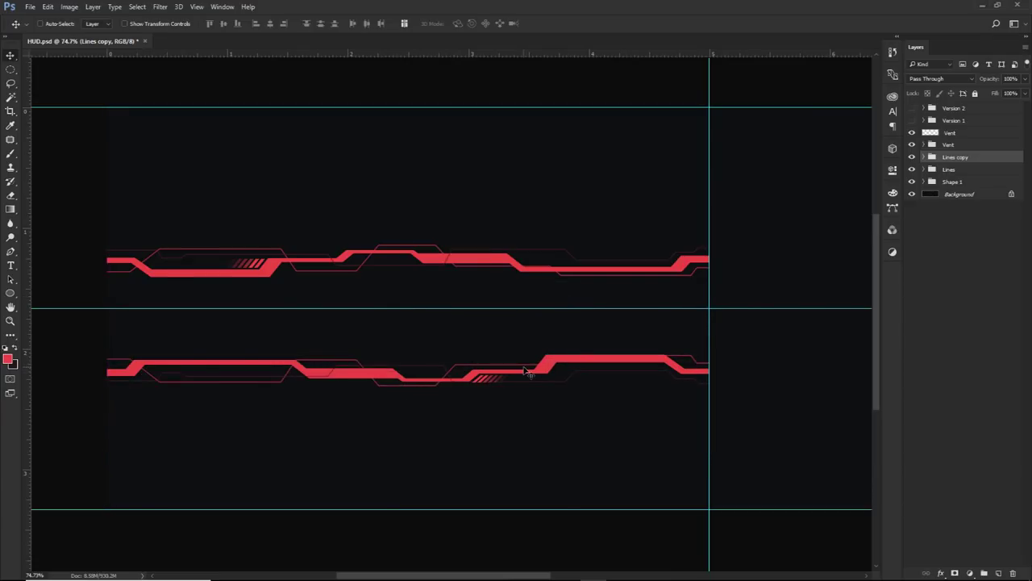
- Rename the duplicated lines group as Lines Bottom
scroll(526, 371, down, 2)
scroll(527, 368, up, 1)
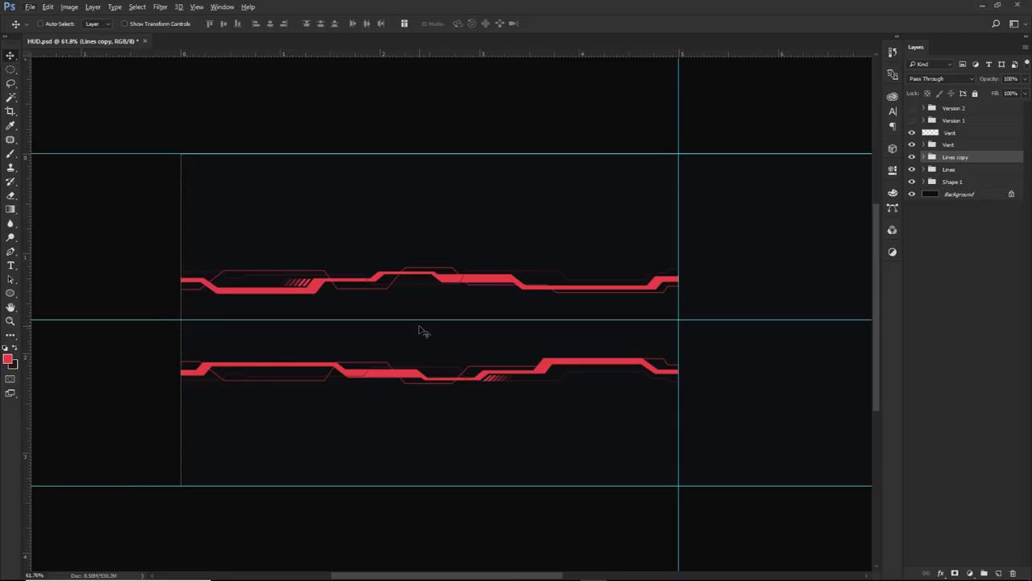
double_click(956, 157)
click(977, 161)
key(ctrl+shift+Left)
text(Bottom)
key(Return)
- Select the uppermost Vent layer, and compare the artwork with the Version 1 reference before hiding the reference again
click(965, 134)
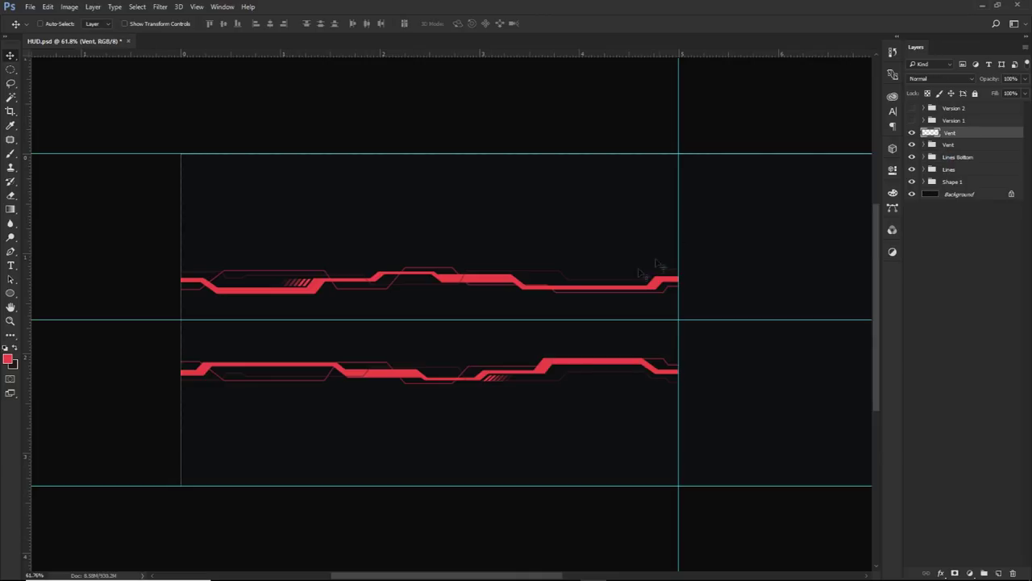
scroll(546, 302, up, 2)
scroll(516, 311, right, 1)
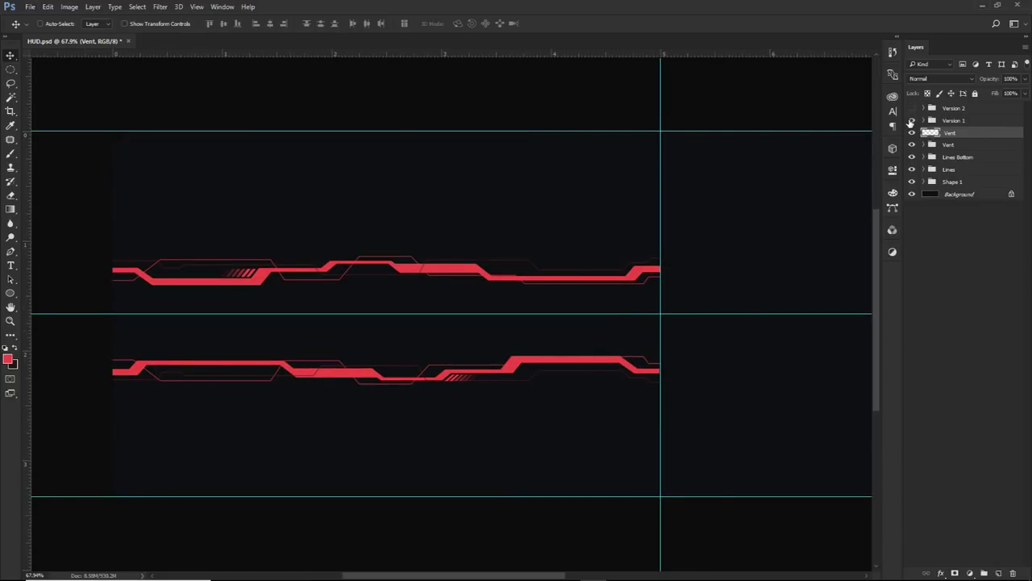
click(912, 121)
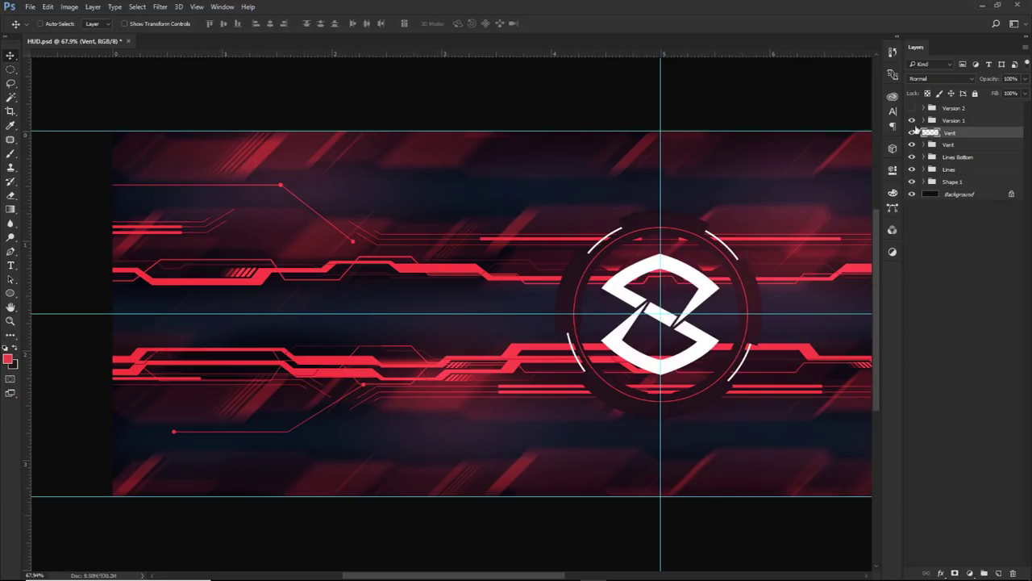
drag(912, 120, 912, 133)
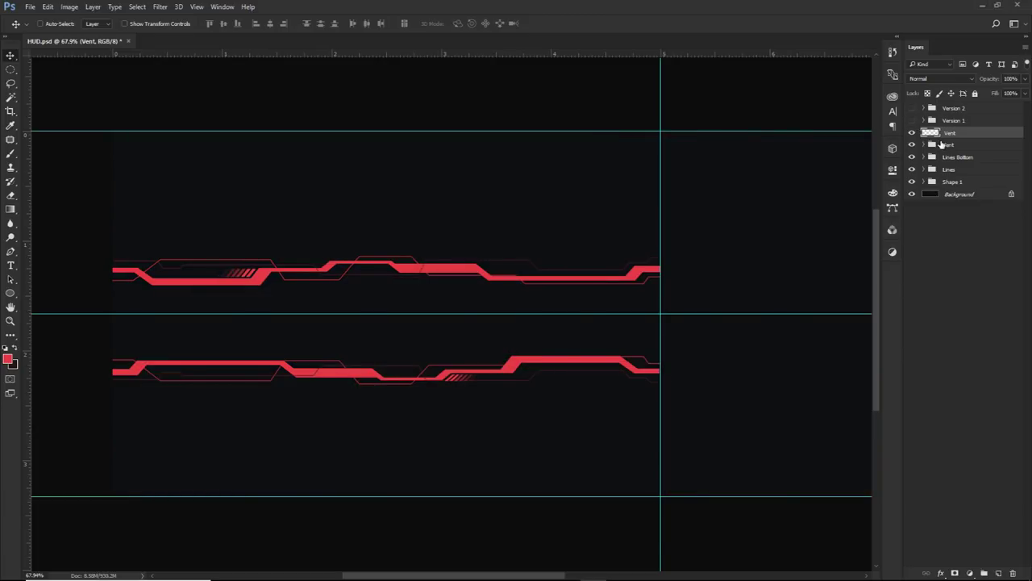
- Add a new layer directly above Background and select a rectangular area spanning the space between the two red line bands
click(950, 194)
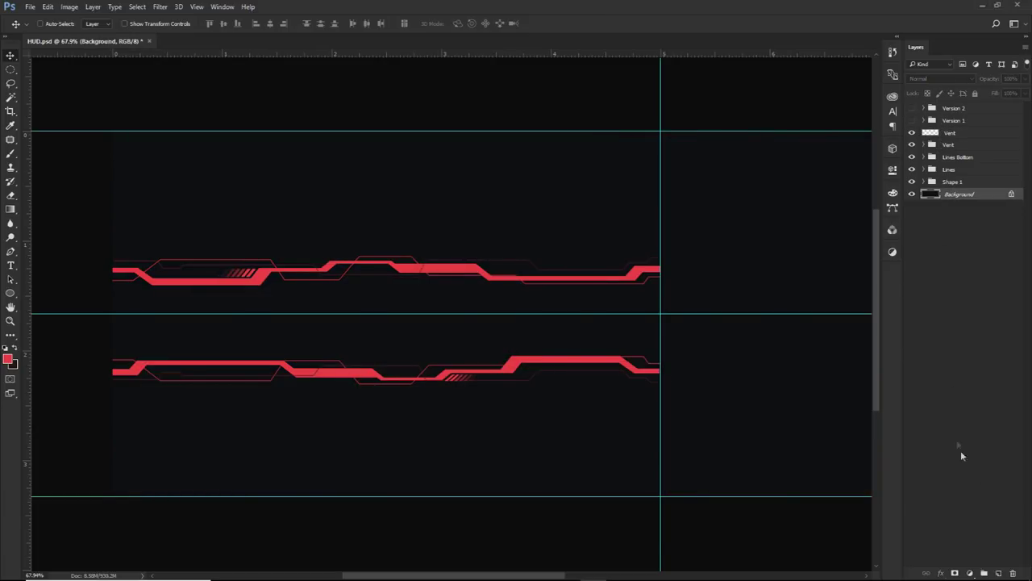
click(997, 571)
drag(11, 70, 57, 69)
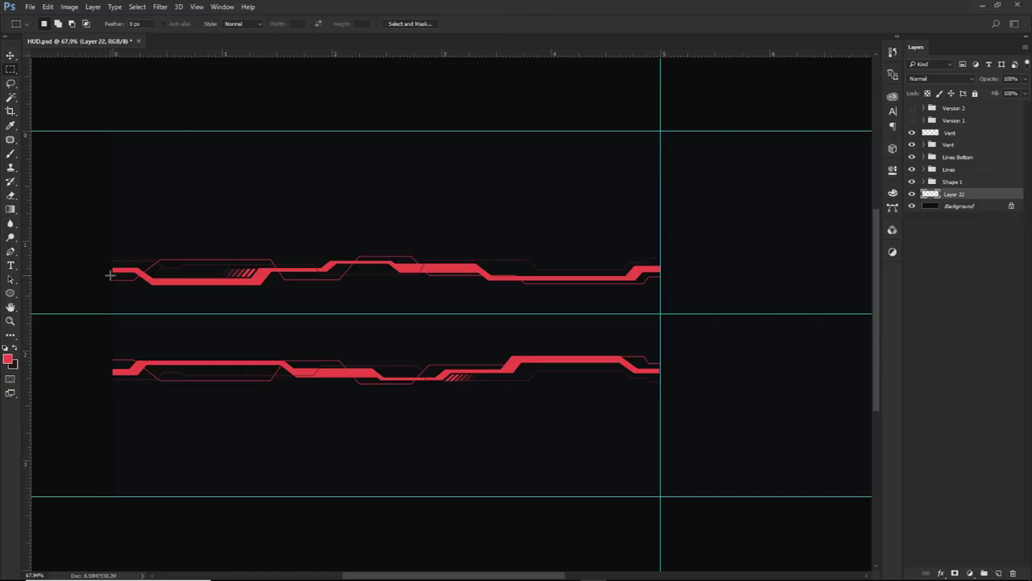
drag(112, 278, 661, 363)
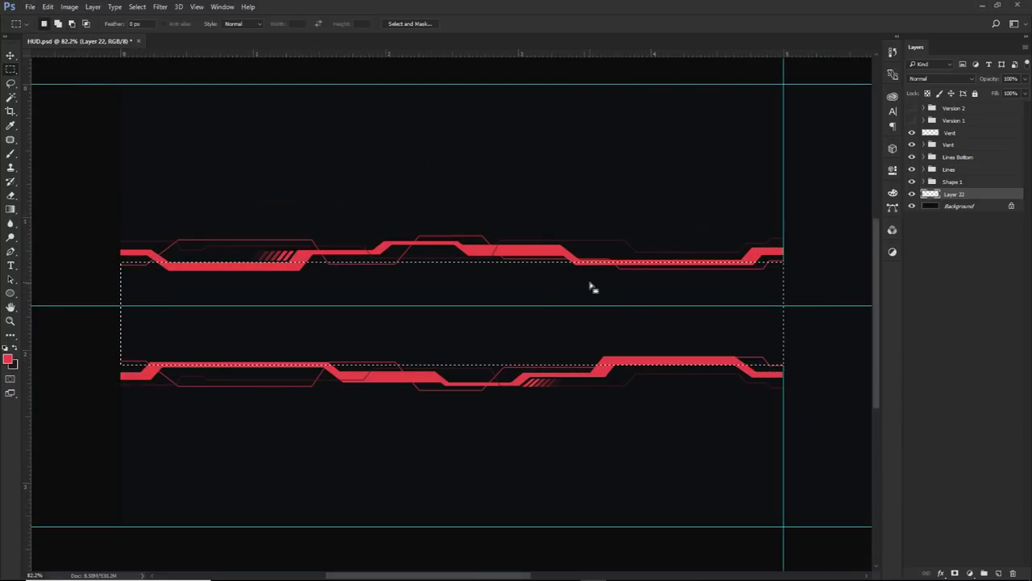
- Fill the selected rectangle with the dark grey-blue colour 23252b and clear the selection
right_click(667, 297)
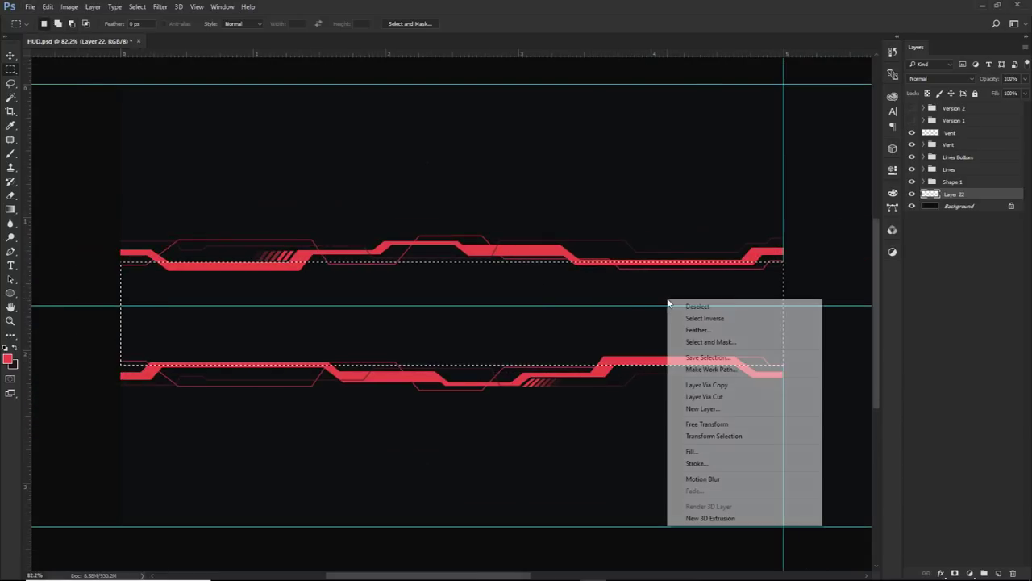
click(695, 449)
click(520, 164)
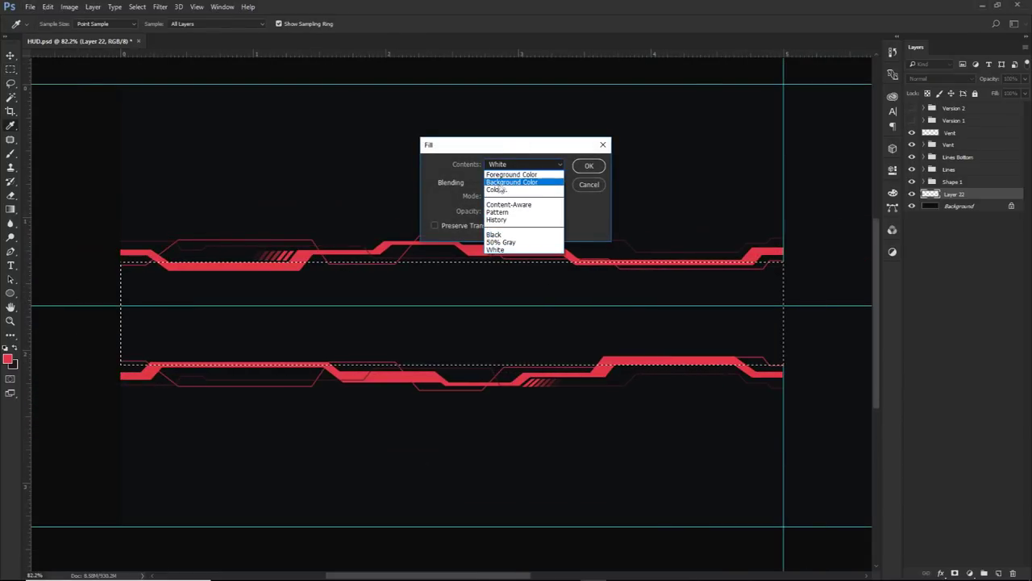
click(504, 186)
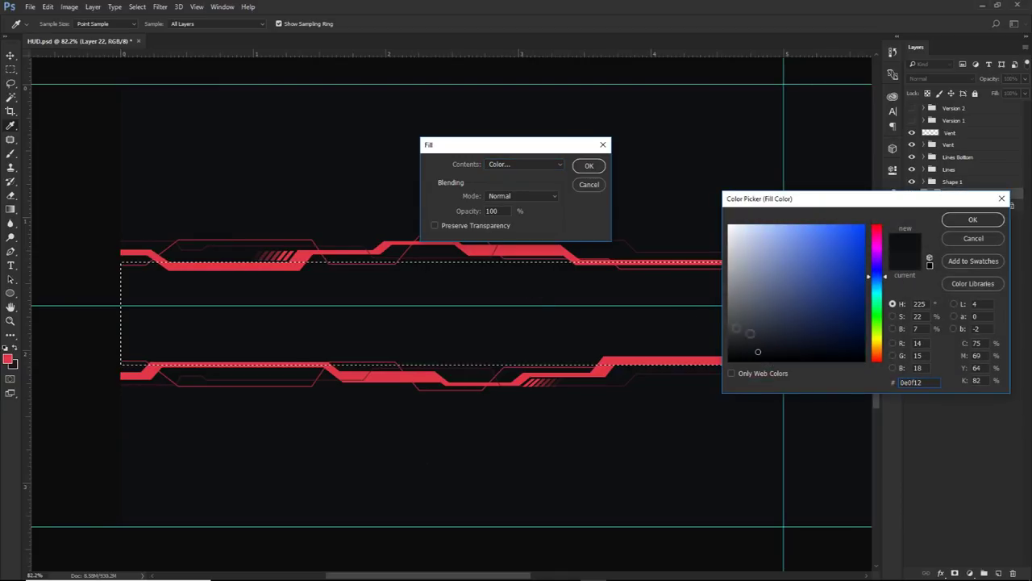
drag(758, 350, 755, 338)
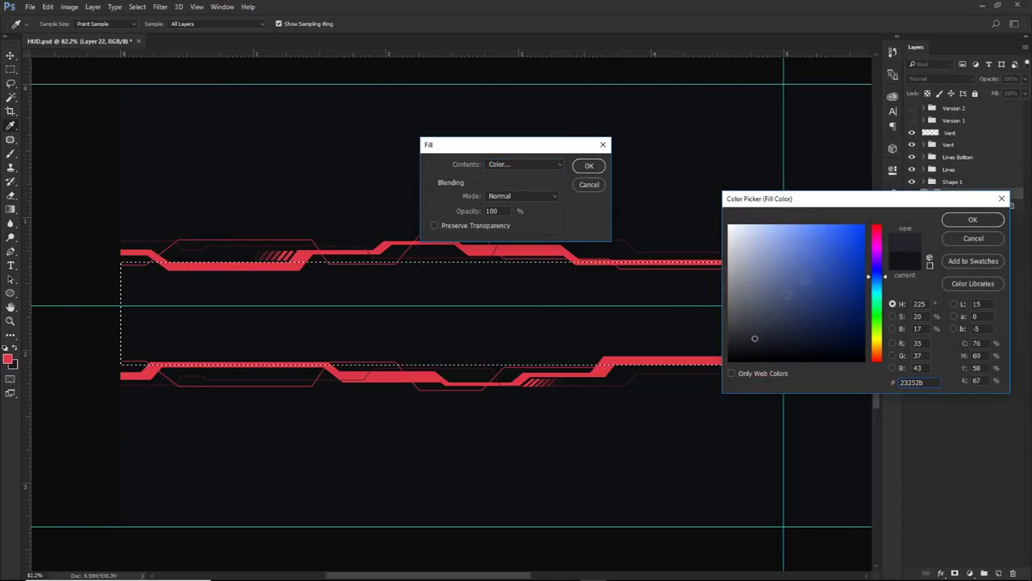
click(964, 221)
click(590, 167)
right_click(589, 168)
click(613, 174)
scroll(464, 299, down, 2)
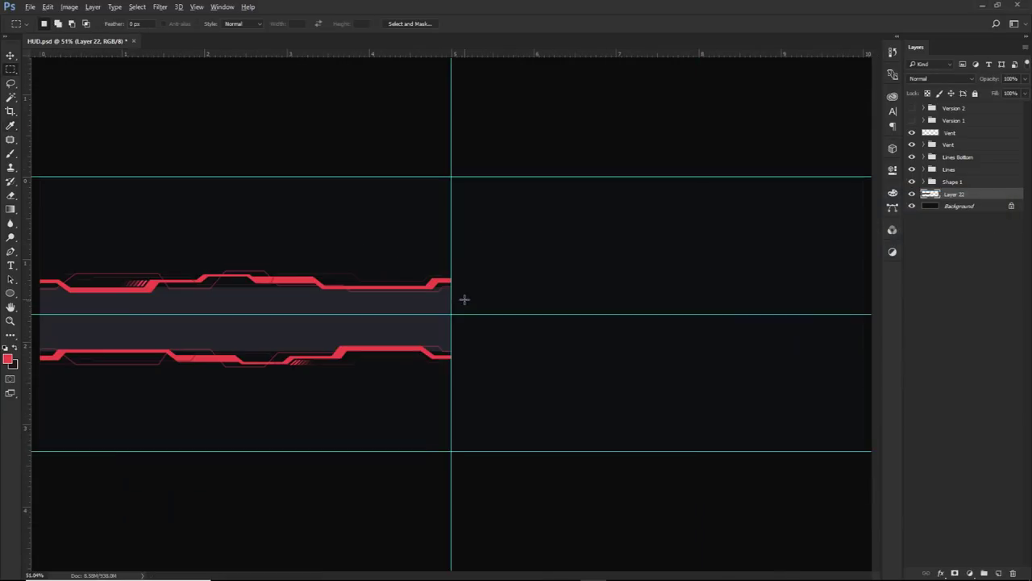
- Apply a Color Overlay with the dark blue colour 181b24 to the filled rectangle's layer
double_click(982, 195)
click(575, 277)
click(801, 167)
click(469, 266)
drag(773, 344, 772, 343)
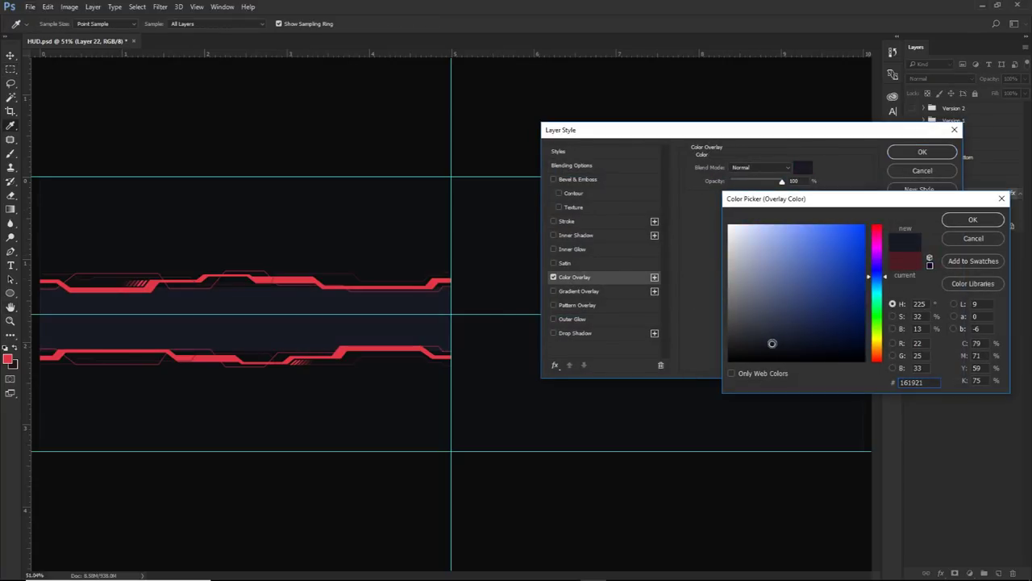
click(972, 219)
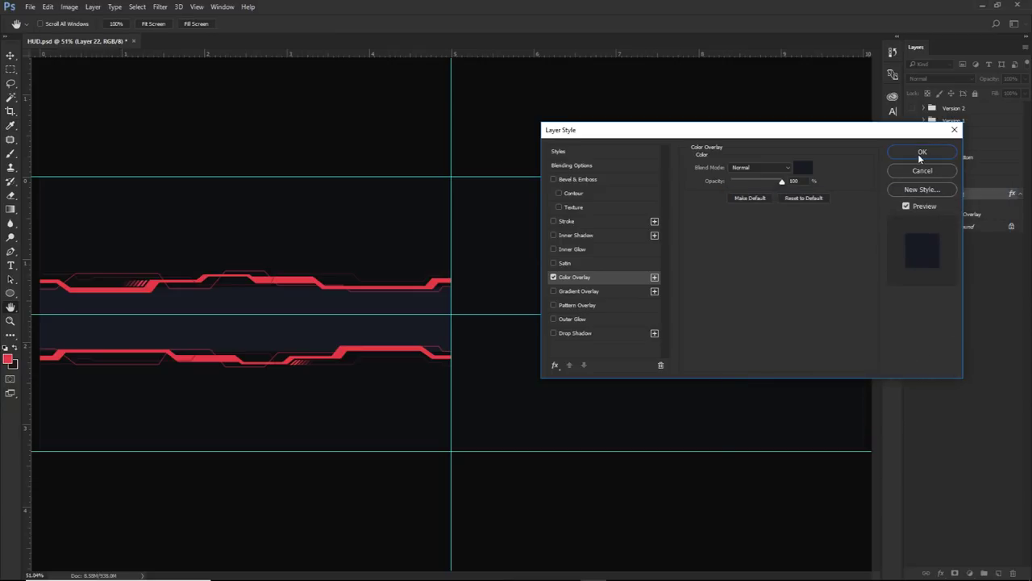
click(800, 167)
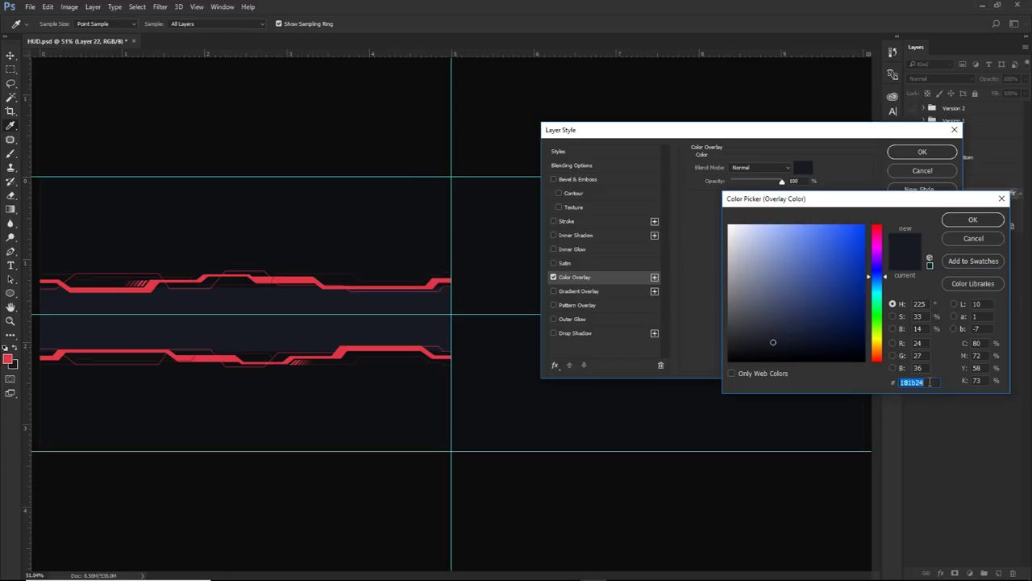
click(973, 220)
click(922, 152)
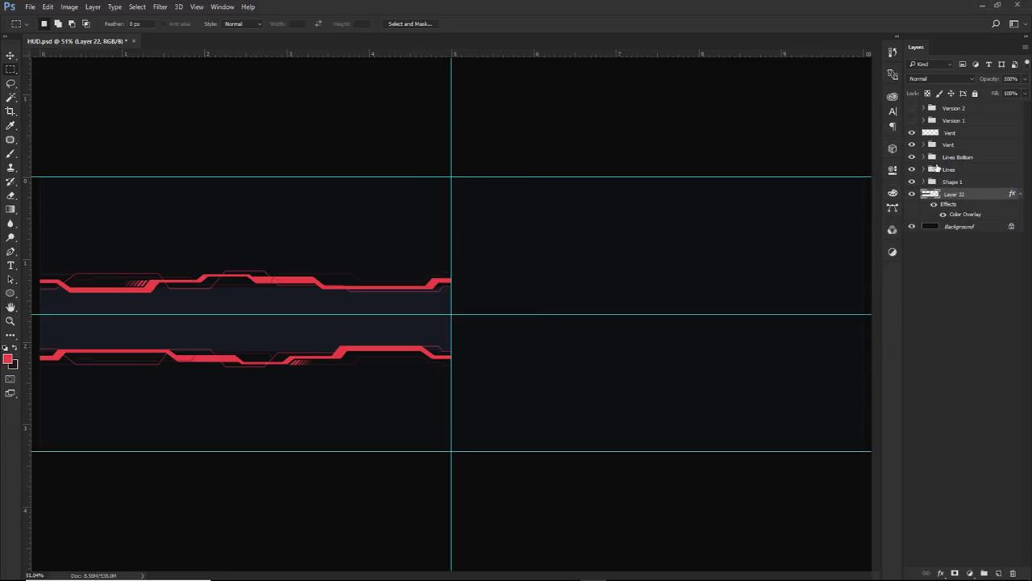
- Rasterize the Color Overlay effect into the dark blue rectangle's layer
right_click(942, 212)
click(852, 245)
key(v)
drag(163, 319, 511, 338)
- Soften the dark blue rectangle's upper and lower edges along the red lines with a 244 px eraser at 0% hardness
key(e)
alt+right_click(506, 263)
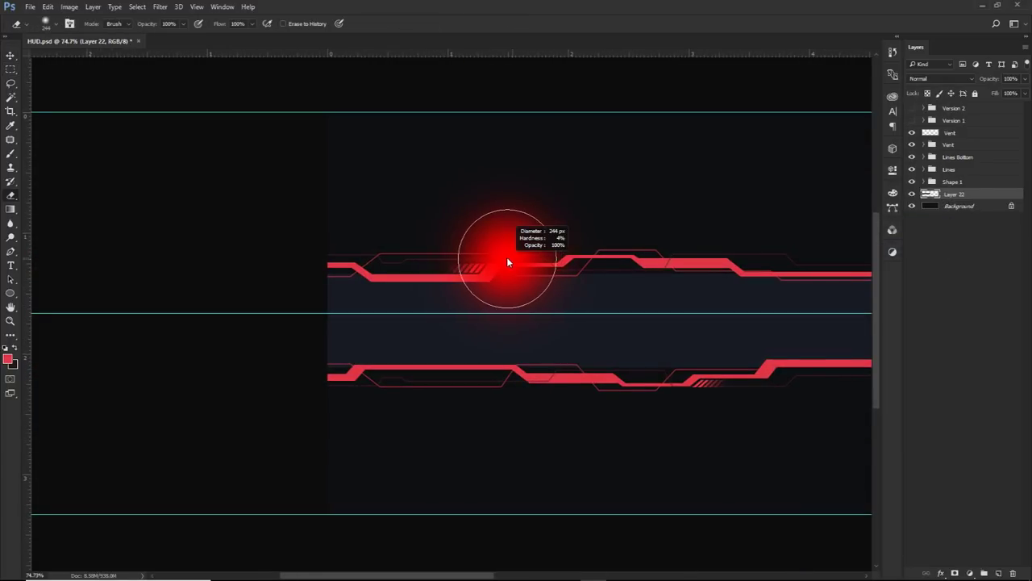
right_click(529, 249)
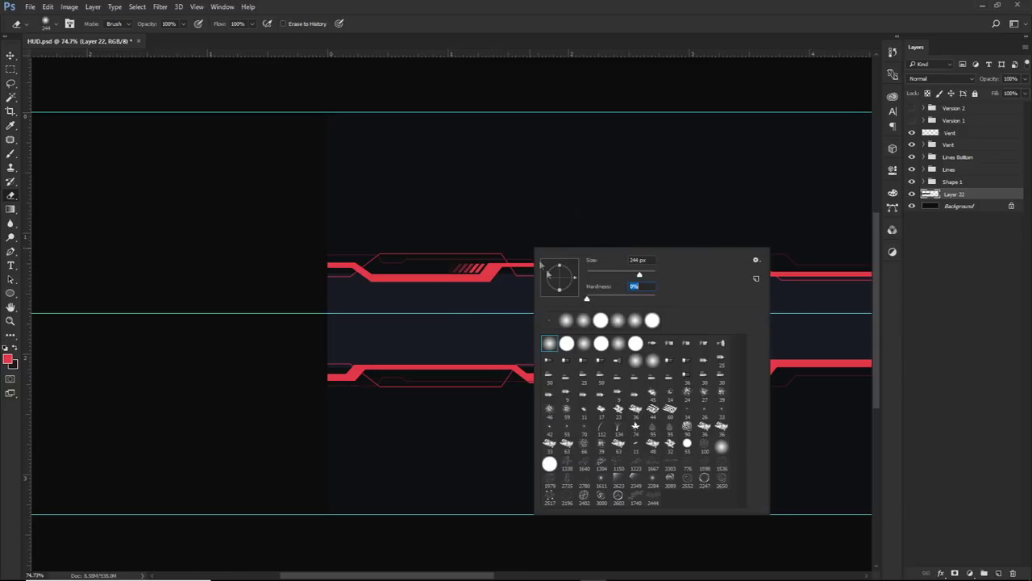
key(Return)
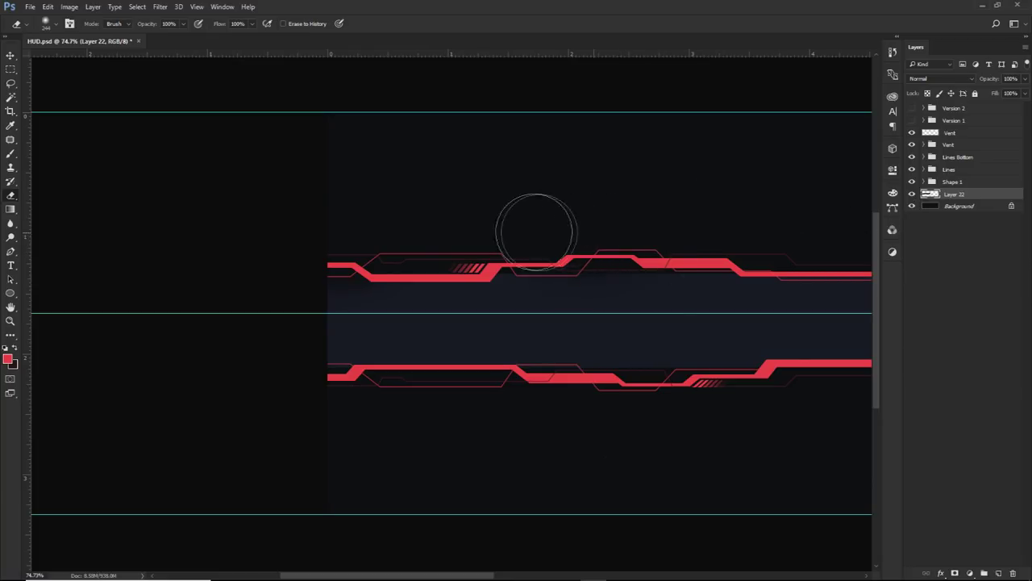
scroll(373, 230, right, 3)
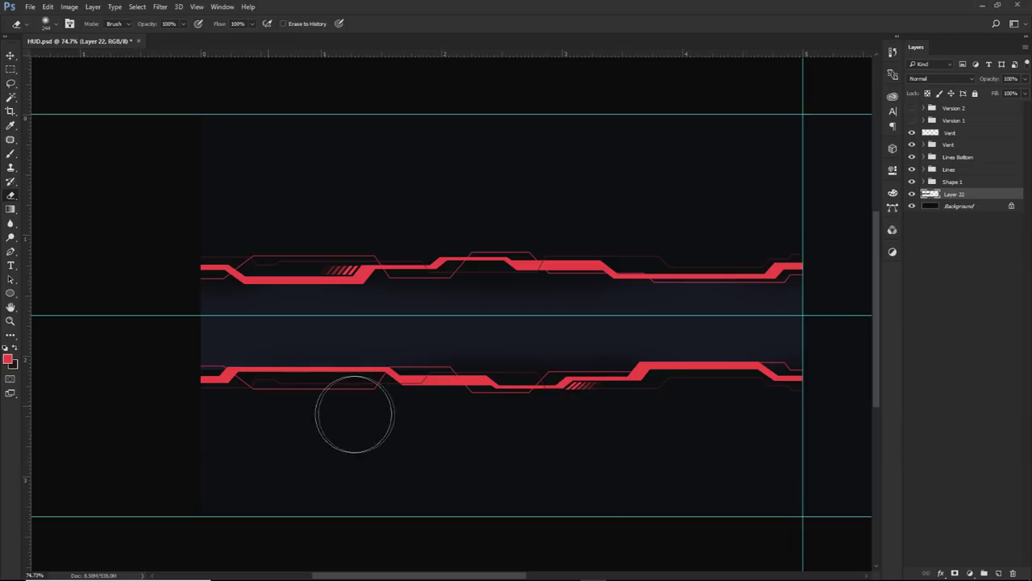
scroll(553, 426, down, 3)
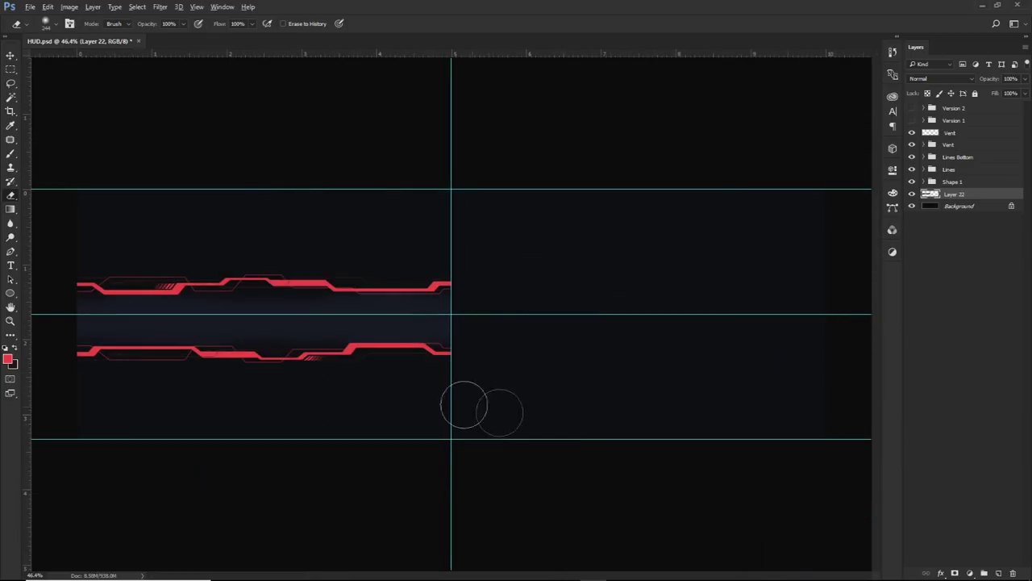
scroll(407, 395, up, 2)
scroll(383, 392, down, 1)
- Set the dark blue fill layer's opacity to 80%
click(1024, 79)
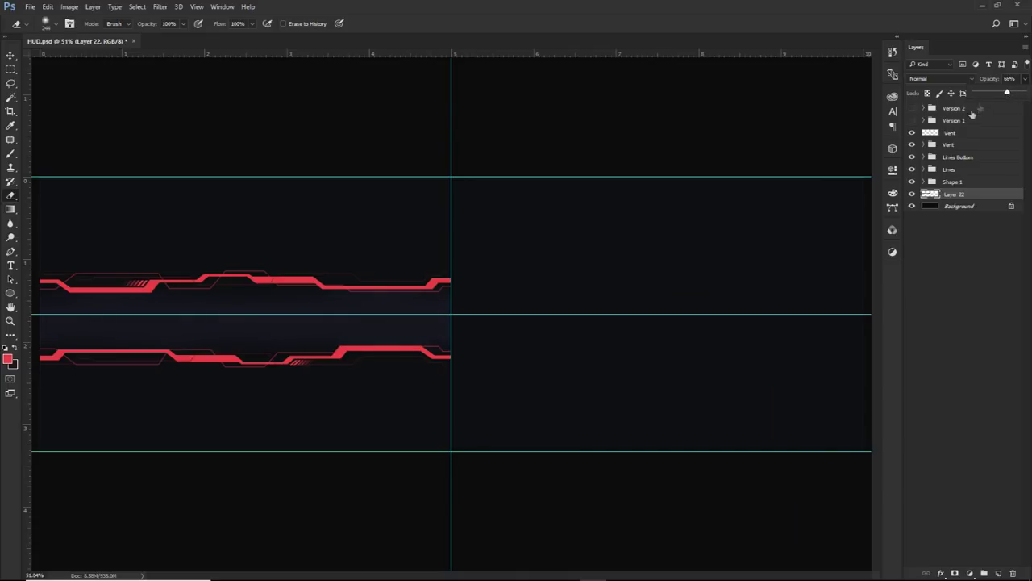
click(982, 80)
text(80)
text(v)
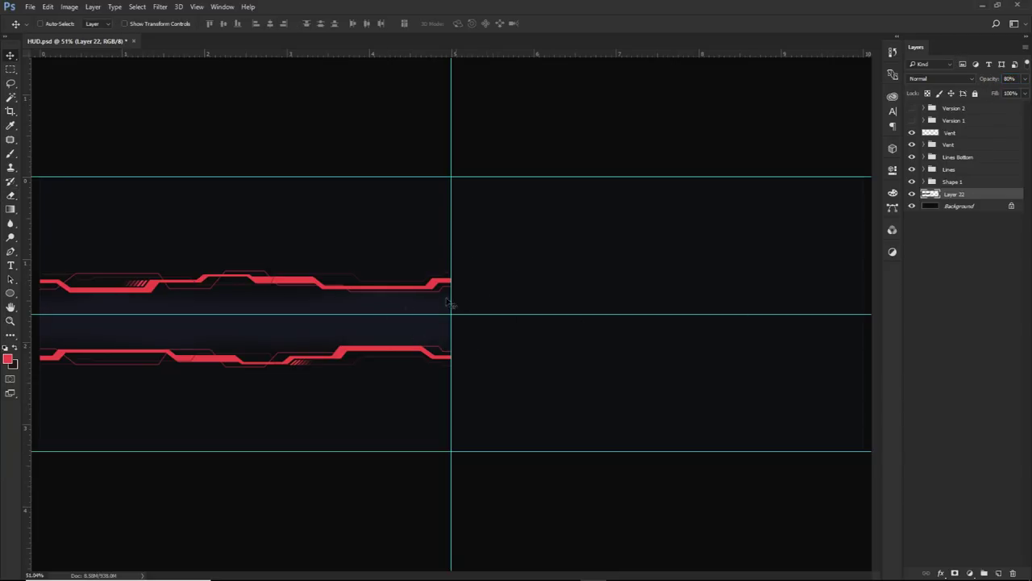
- Show the Version 1 reference and rename the dark blue fill layer as Glow inside
scroll(450, 297, up, 1)
drag(350, 311, 394, 328)
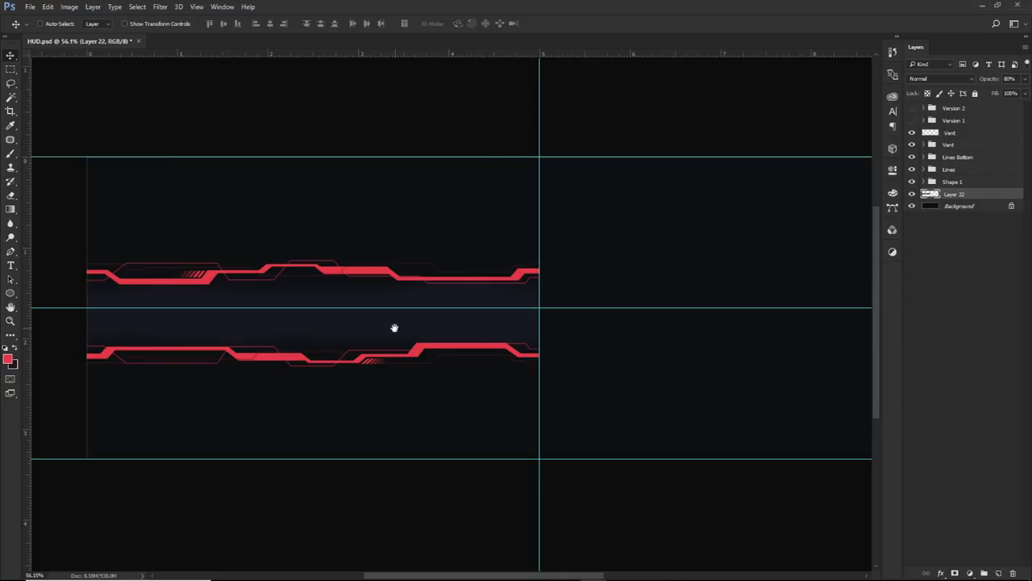
click(913, 121)
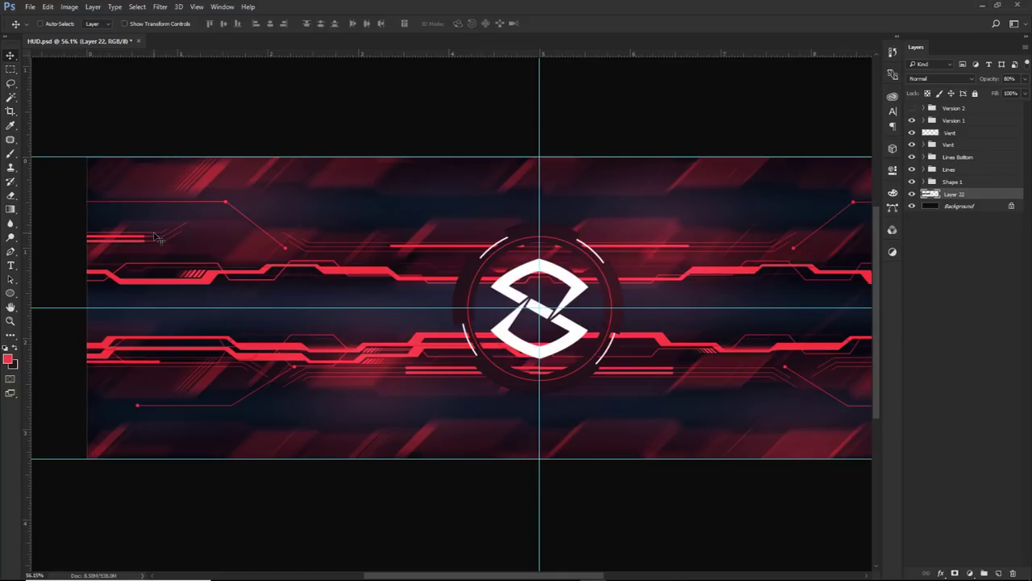
double_click(966, 195)
text(Glow)
key(Return)
- Add a new layer above the uppermost Vent layer, keeping the Version 1 reference visible for tracing
click(951, 134)
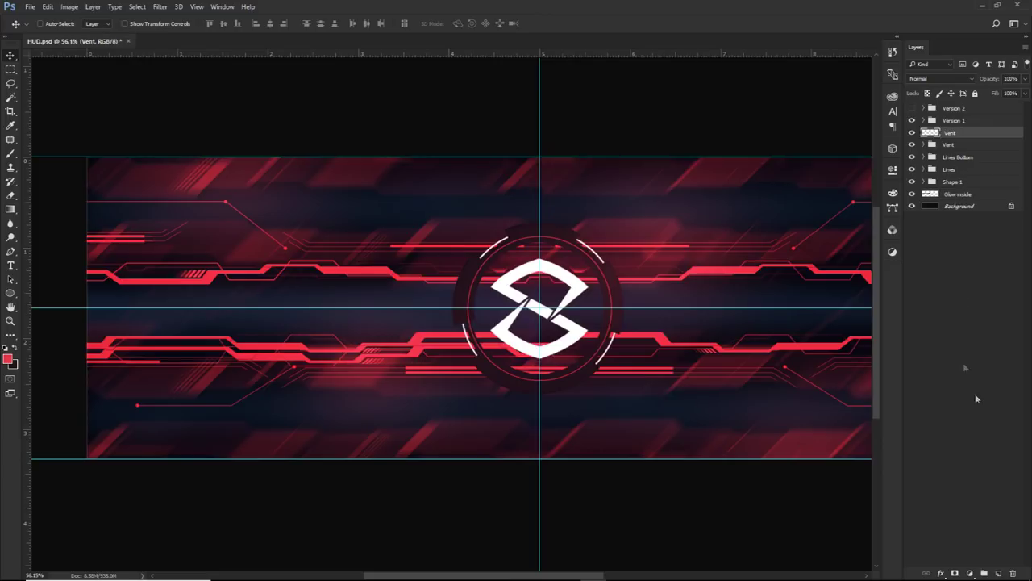
click(912, 120)
click(999, 572)
click(912, 120)
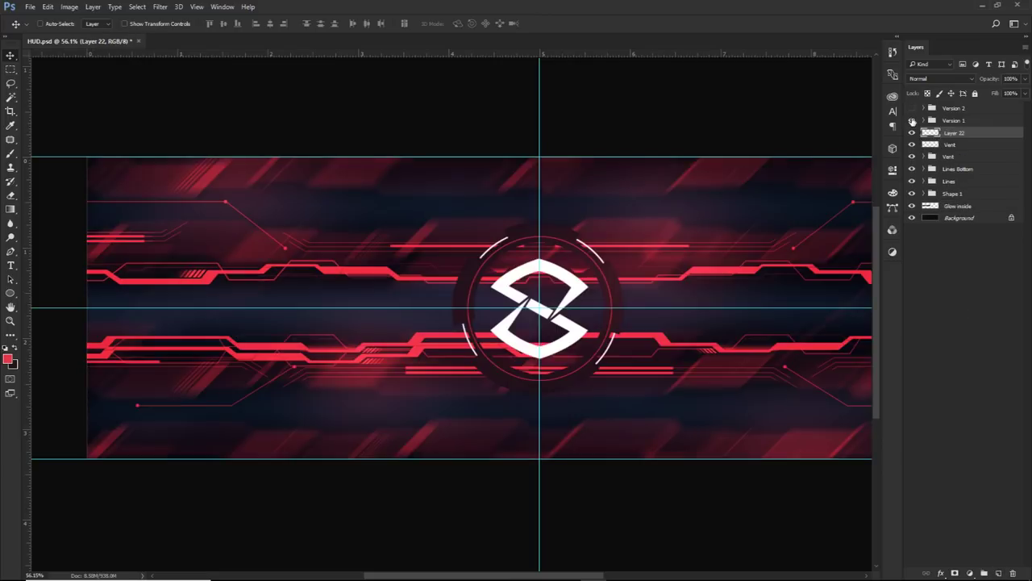
- Trace a horizontal path leftward from the vertical guide below the lower red band, hide the reference, and nudge the path down
key(p)
scroll(396, 247, left, 1)
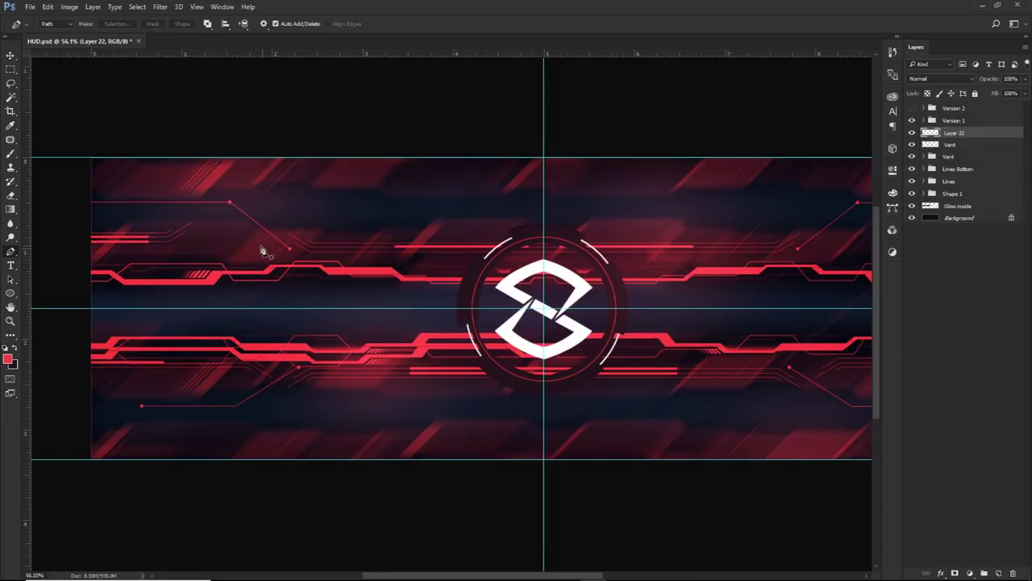
scroll(218, 291, up, 1)
click(543, 377)
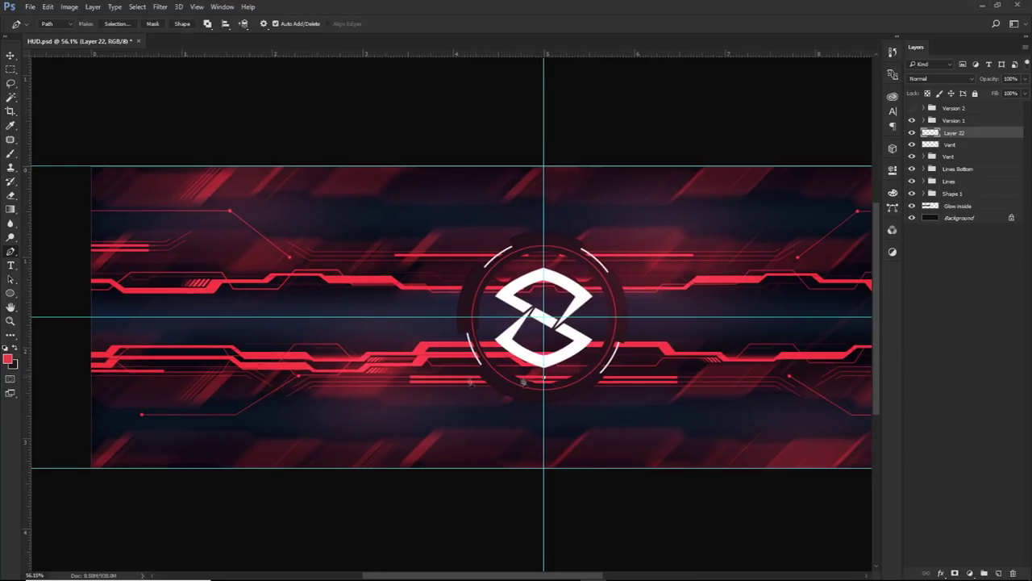
click(311, 378)
click(913, 120)
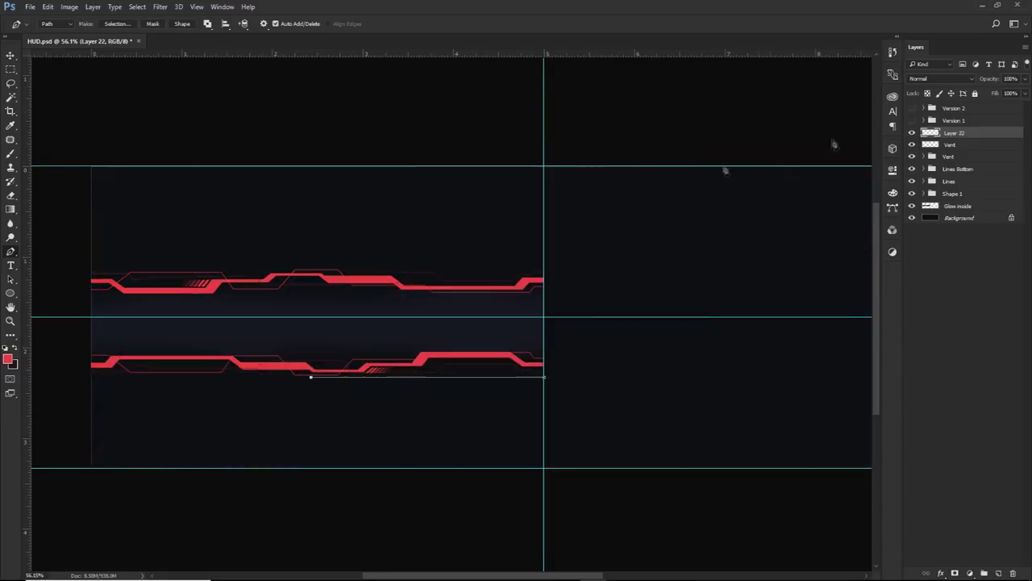
key(Down)
key(Down)
key(Down)
key(Down)
key(Down)
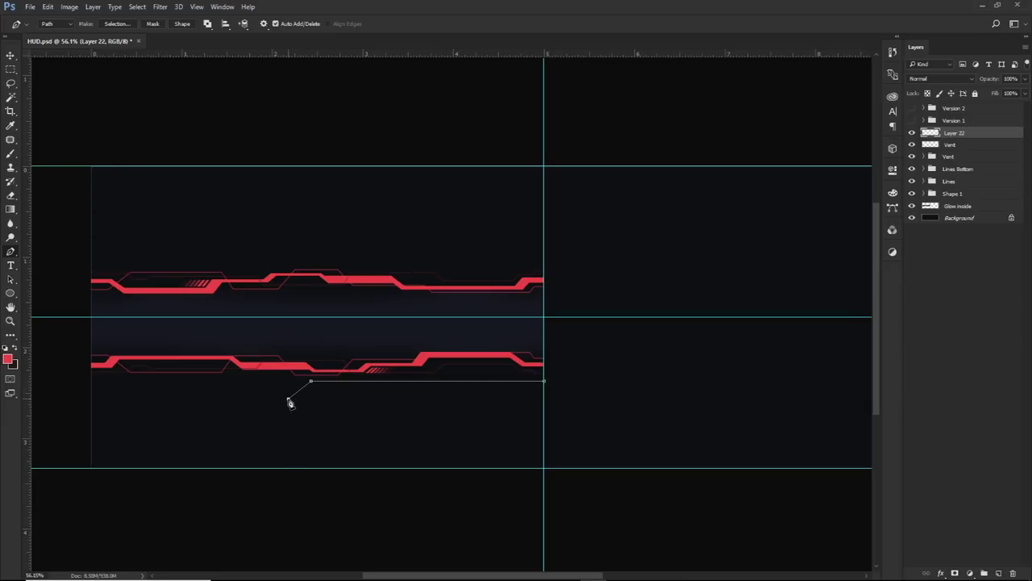
- Draw two more parallel horizontal paths with angled left ends below the first one, starting at the vertical guide
click(545, 389)
click(317, 389)
click(323, 394)
click(319, 398)
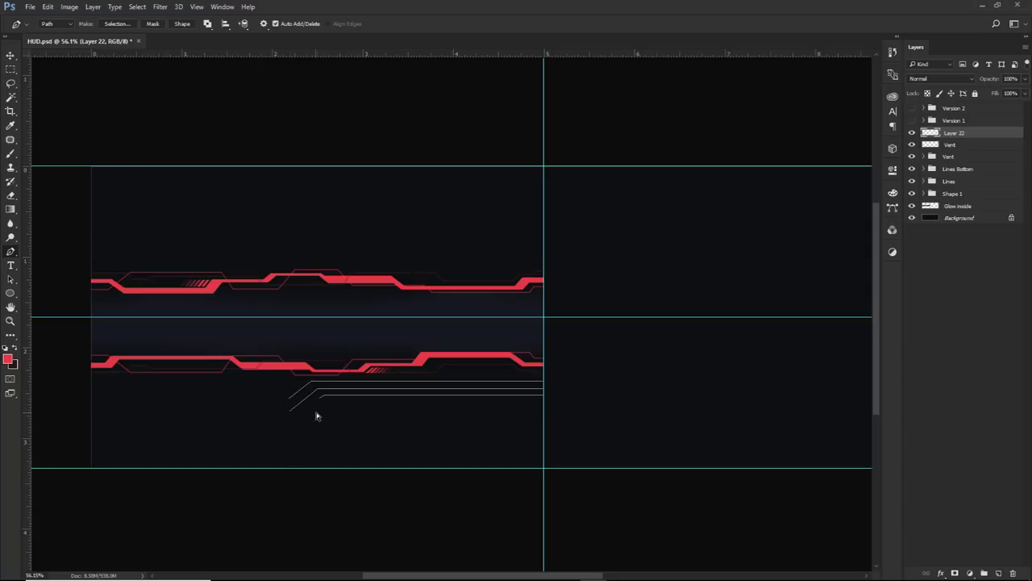
drag(429, 413, 443, 401)
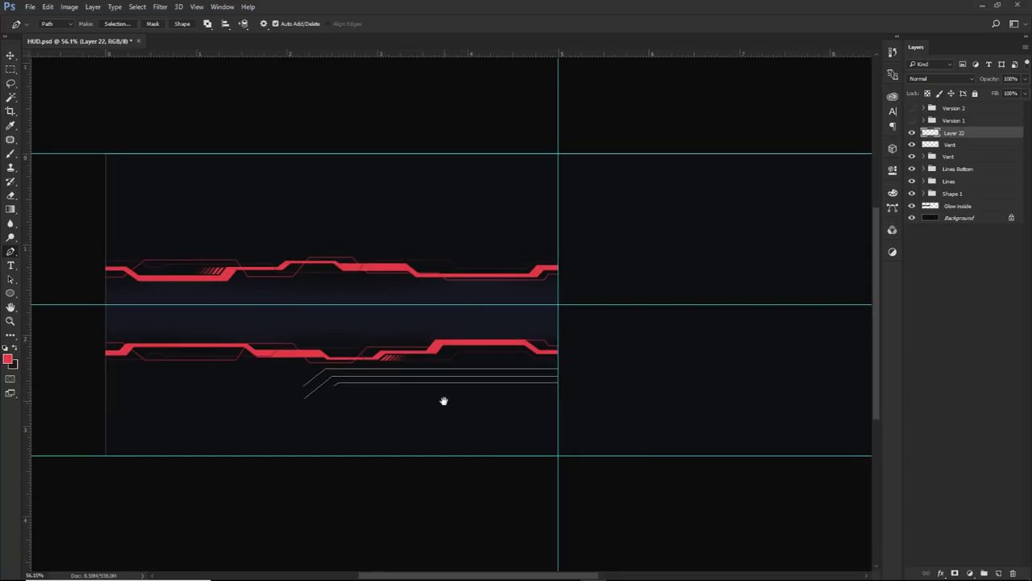
- Stroke the three angled paths in red and delete the working path
right_click(521, 232)
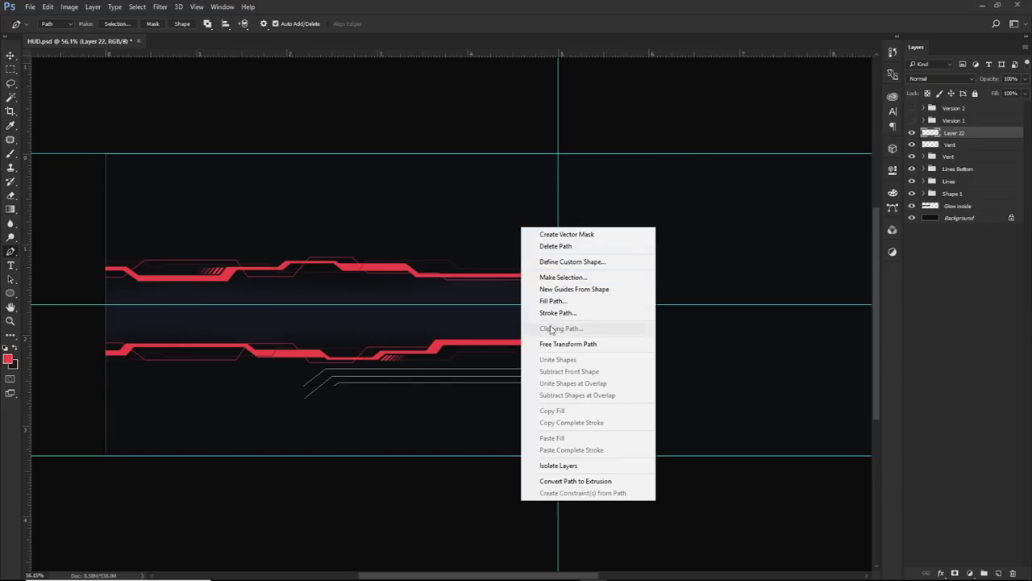
click(554, 314)
click(669, 188)
right_click(670, 189)
click(693, 194)
key(v)
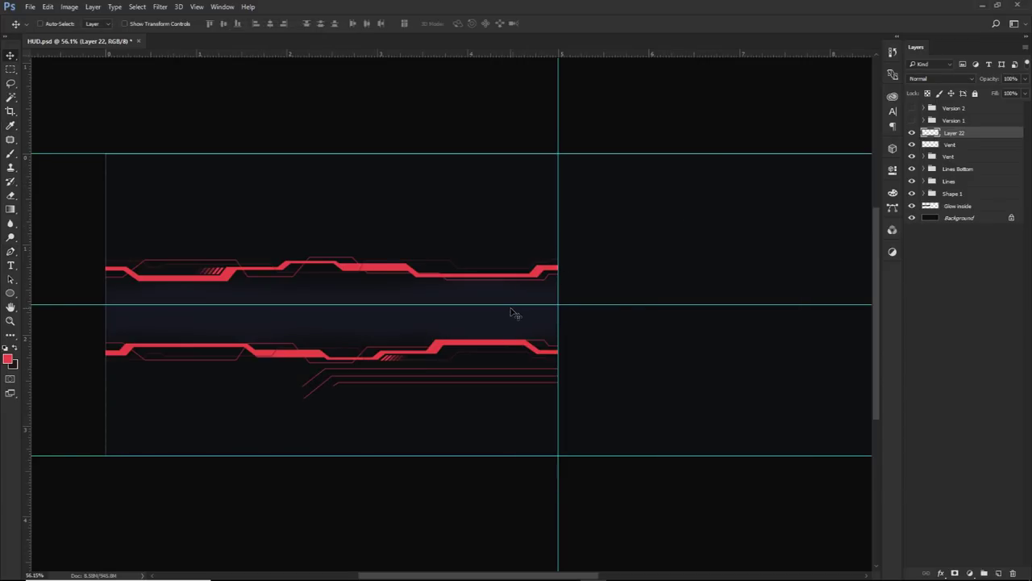
- Rename the layer with the three stroked lines as Triple lines
scroll(443, 387, up, 3)
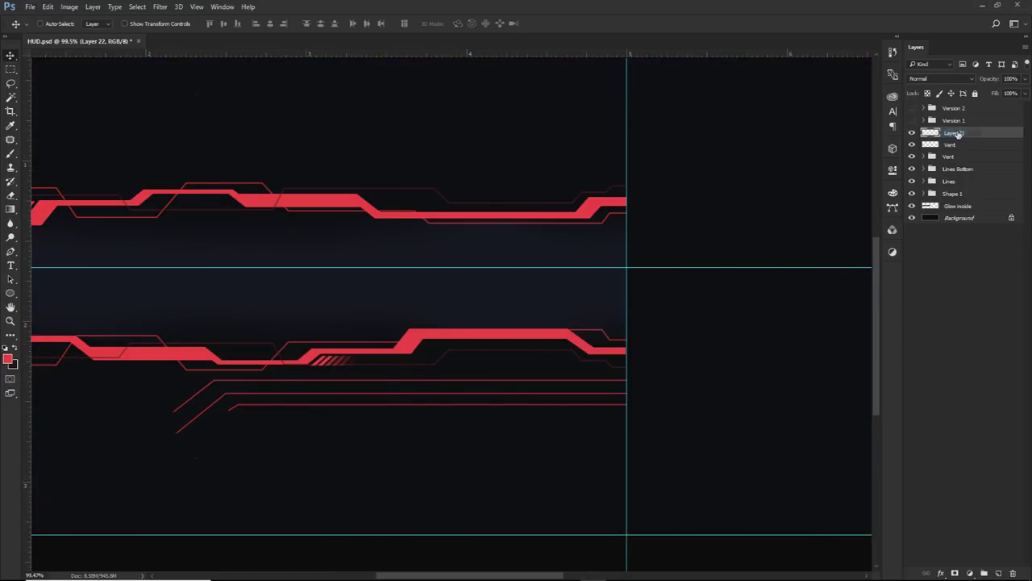
double_click(957, 134)
text(Triple lines)
key(Return)
- On a new layer, fill a thin red bar over the right part of the uppermost triple line, and duplicate it onto the lowest one
click(1000, 573)
drag(11, 68, 53, 72)
scroll(481, 361, up, 5)
drag(356, 374, 713, 381)
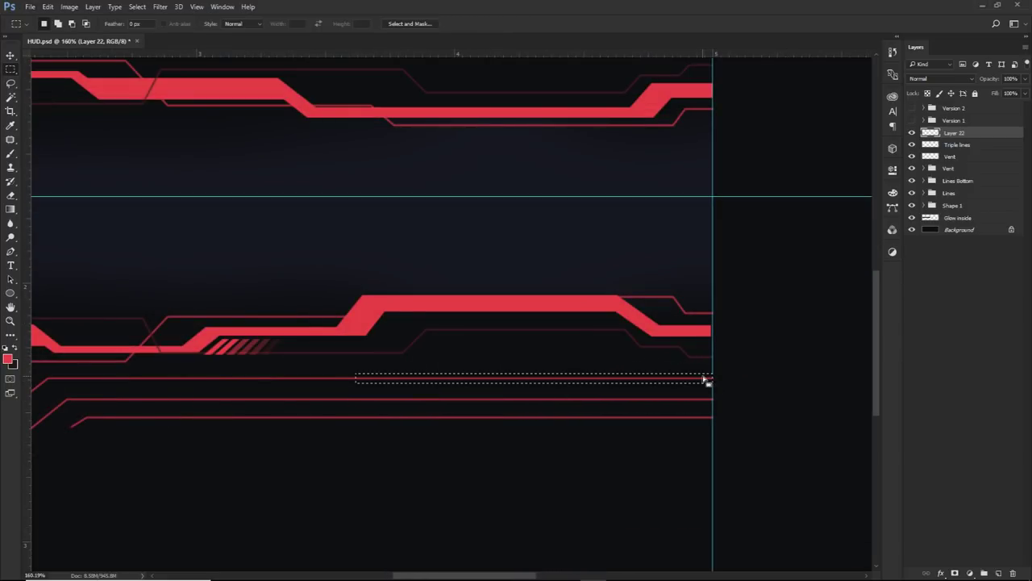
key(alt+BackSpace)
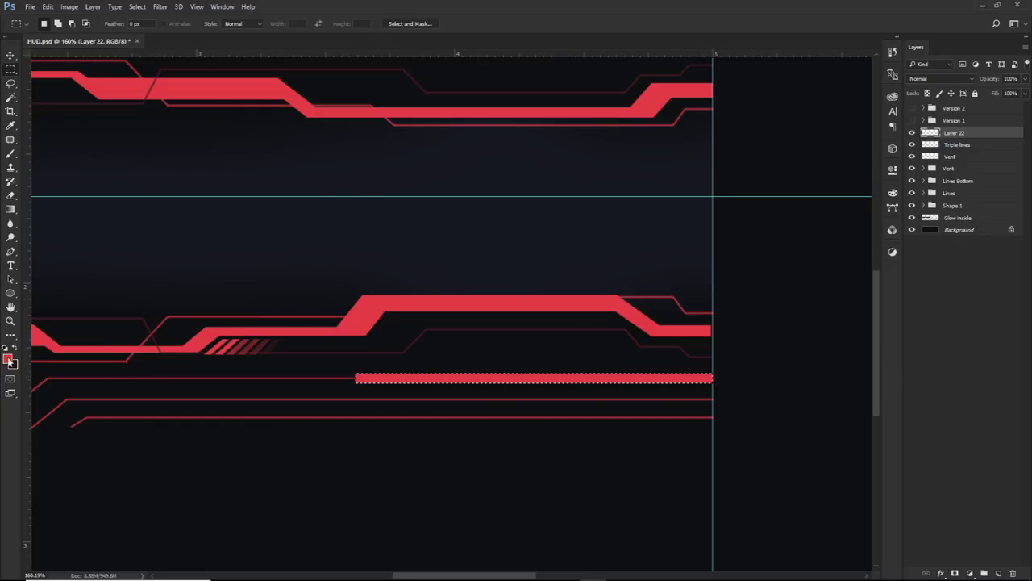
key(v)
drag(535, 380, 571, 414)
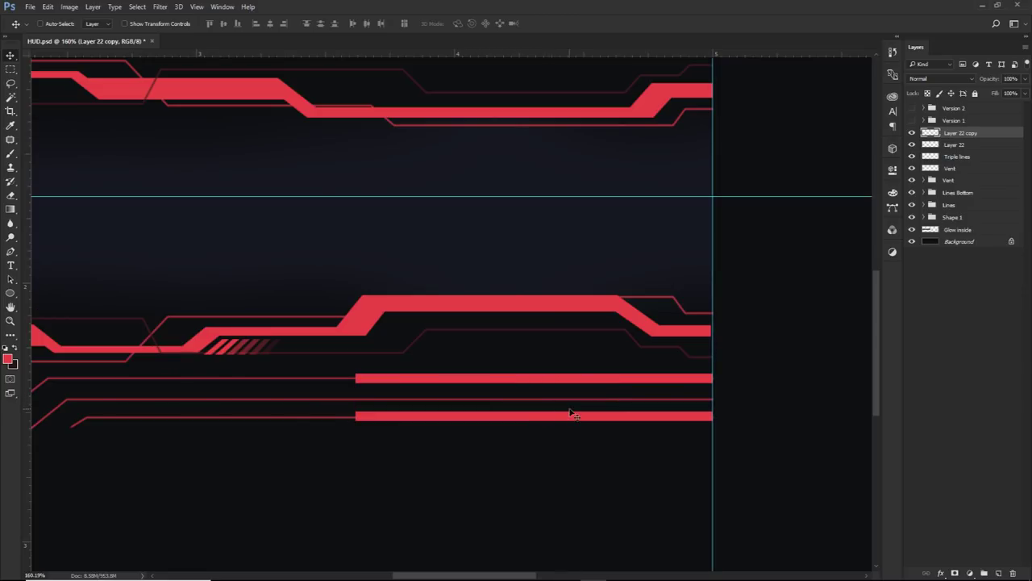
- Group the two bar layers with the stroked lines layer and name the group Triple lines
key(Down)
scroll(574, 415, down, 6)
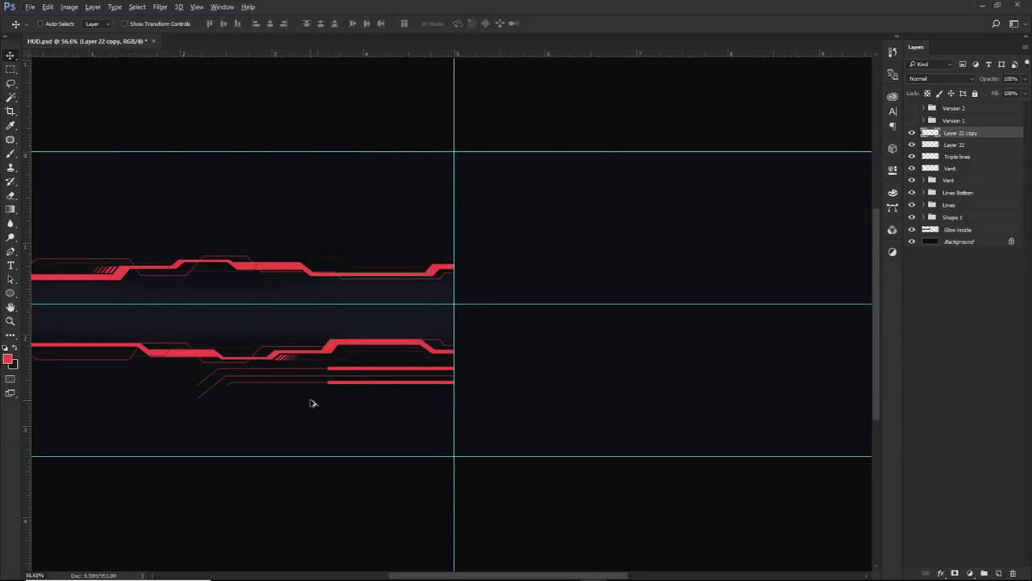
scroll(311, 403, down, 1)
scroll(369, 409, down, 1)
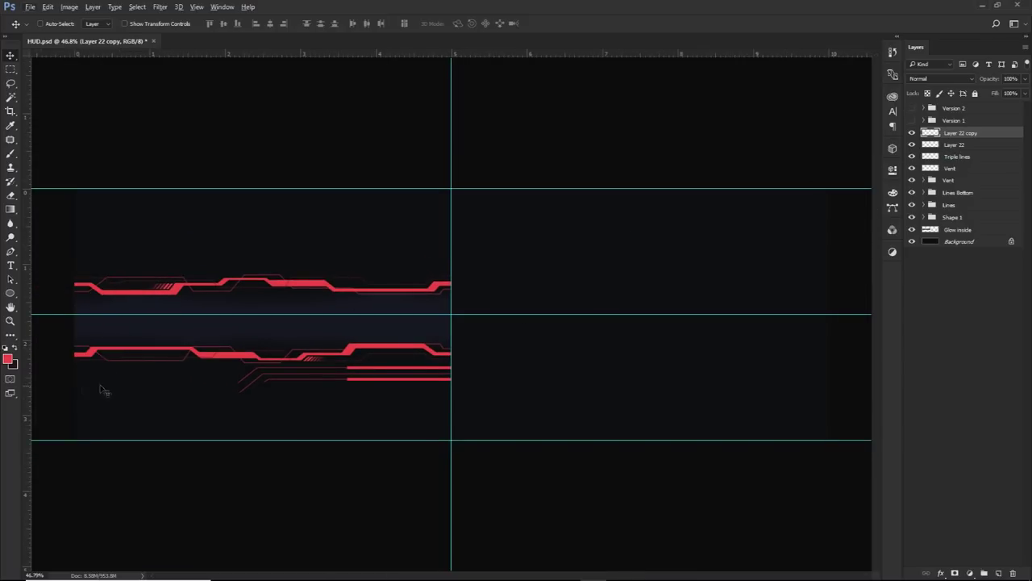
shift+click(956, 145)
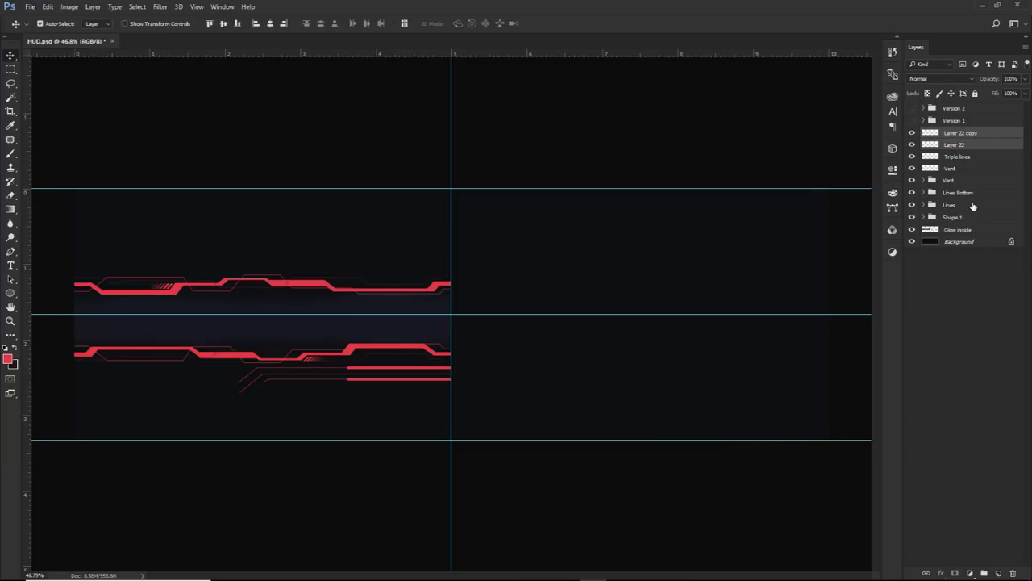
shift+click(966, 158)
key(ctrl+g)
double_click(952, 133)
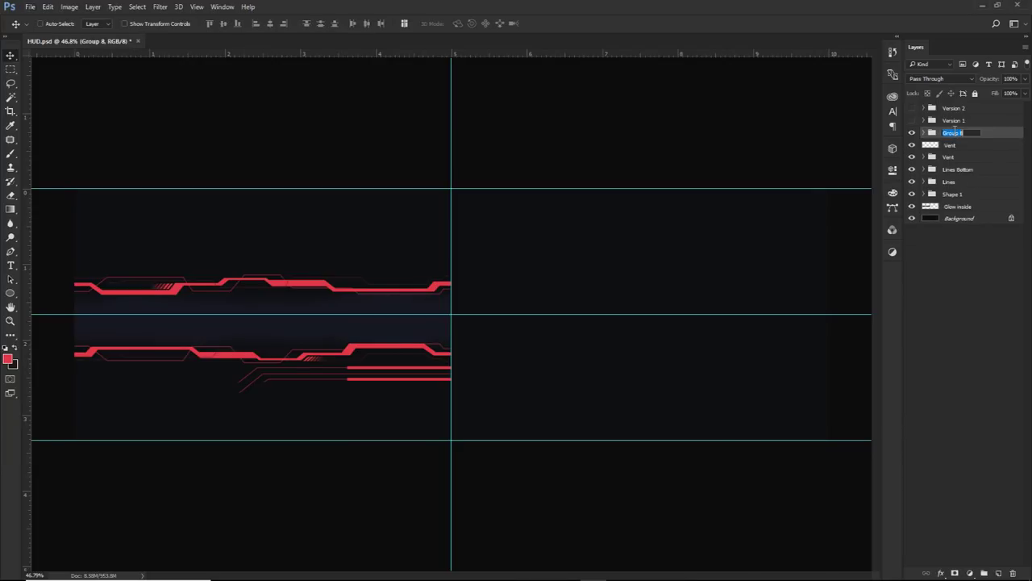
text(Triple lines)
key(Return)
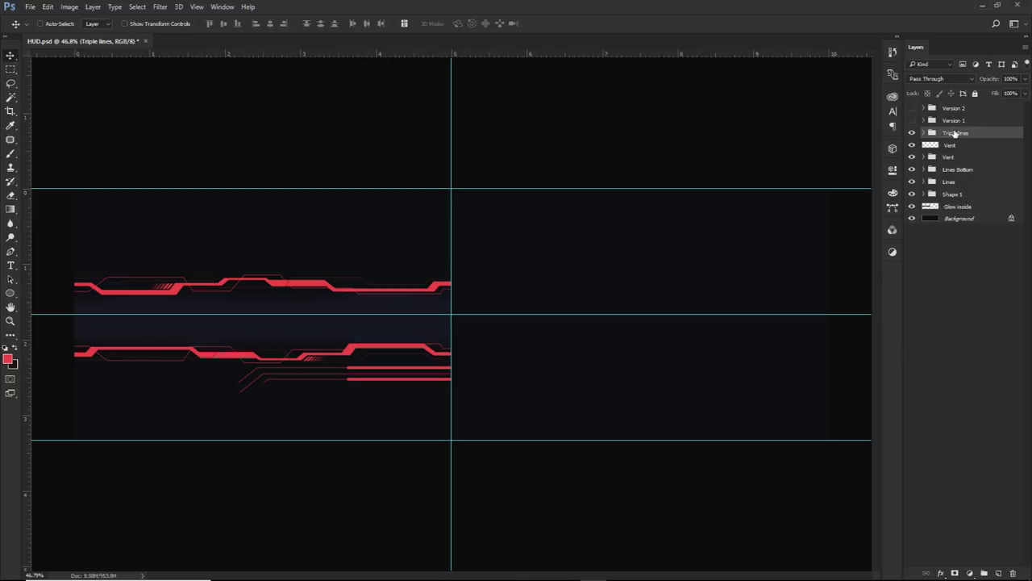
- Duplicate the Triple lines group toward the banner's left edge, flip the copy horizontally, and position it beside the original's angled ends
click(912, 132)
key(alt+v)
key(Escape)
drag(661, 367, 424, 374)
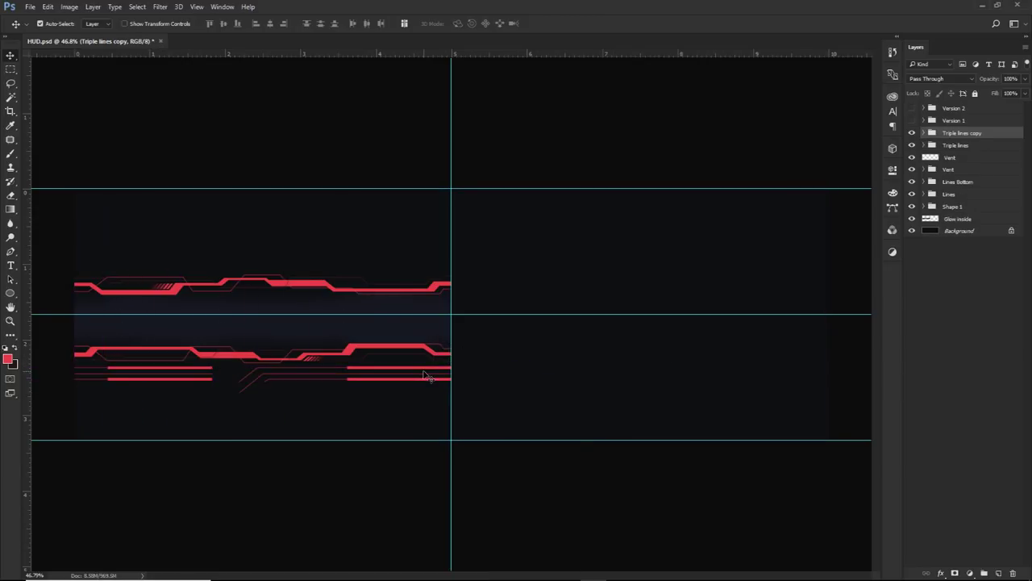
key(ctrl+t)
right_click(424, 372)
click(467, 533)
key(Return)
mouse_move(251, 403)
mouse_down()
mouse_move(234, 403)
mouse_move(247, 405)
mouse_up()
- In the flipped copy, move the uppermost red bar down onto the middle line
click(924, 132)
click(961, 157)
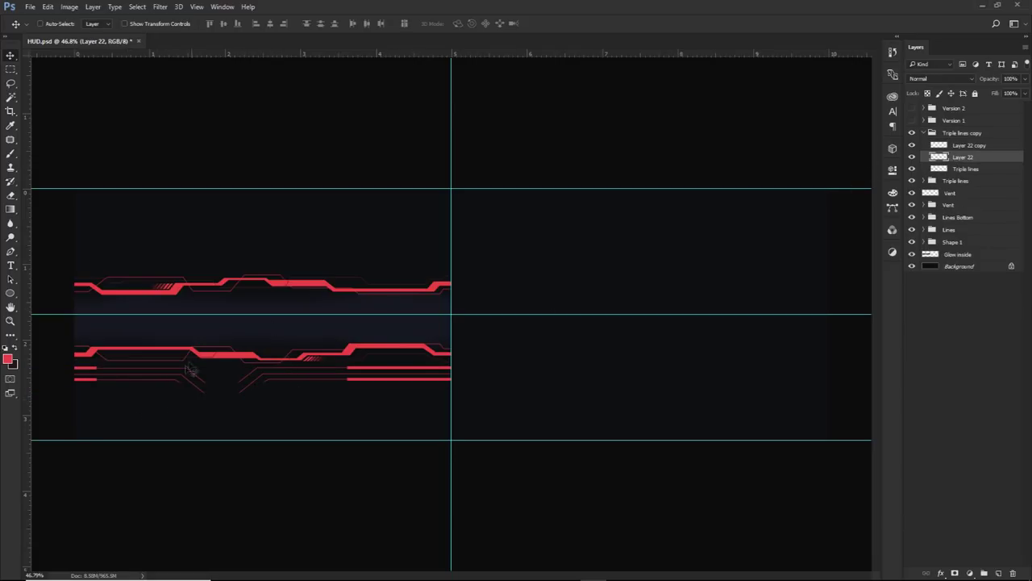
drag(134, 410, 134, 417)
- Collapse the copied group and rename it Triple 2
click(931, 132)
double_click(962, 133)
drag(959, 133, 1015, 139)
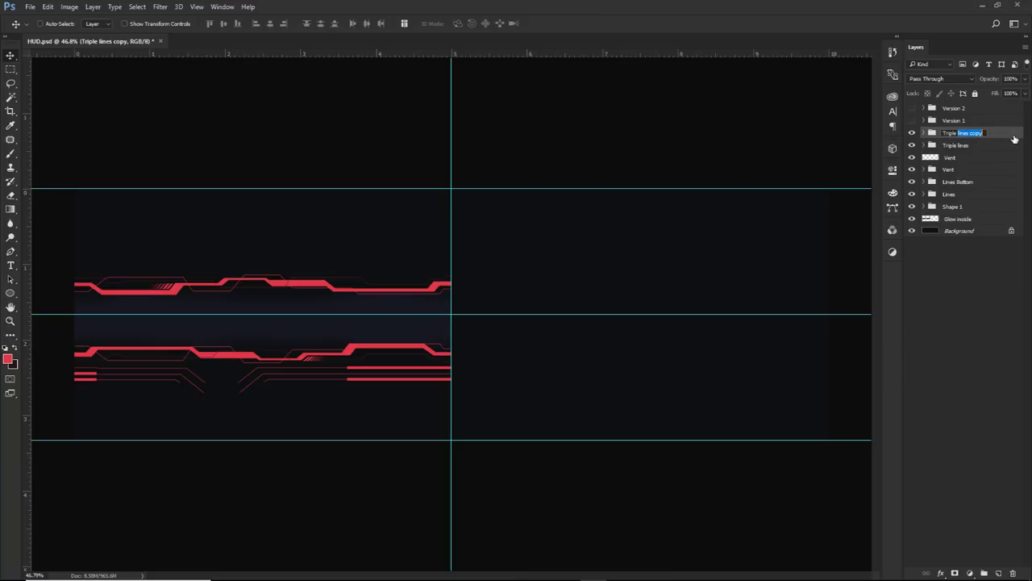
text(2)
key(Return)
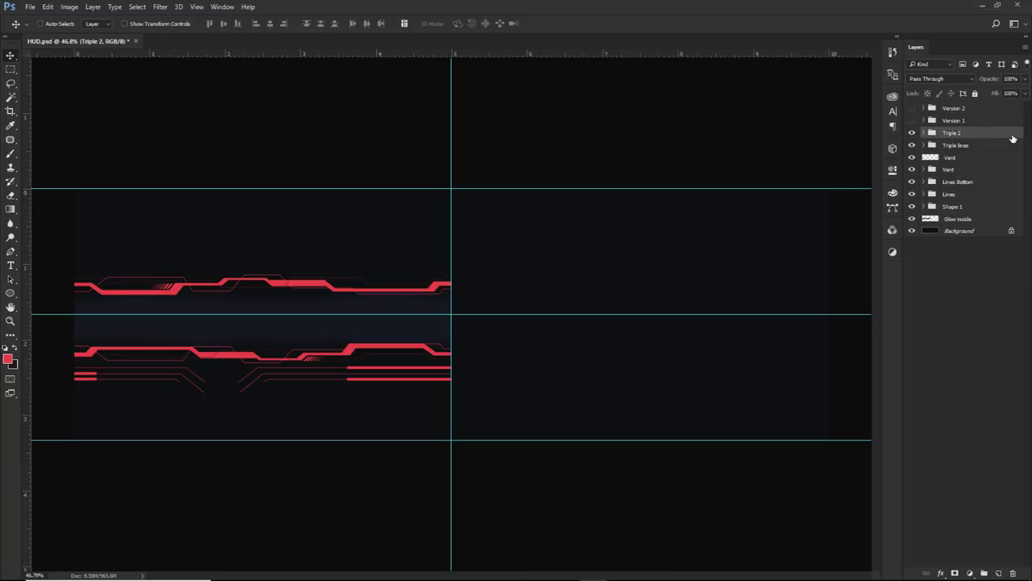
- Duplicate the Triple 2 group, flip it vertically, and place it above the upper tech shape at the banner's left edge
click(912, 120)
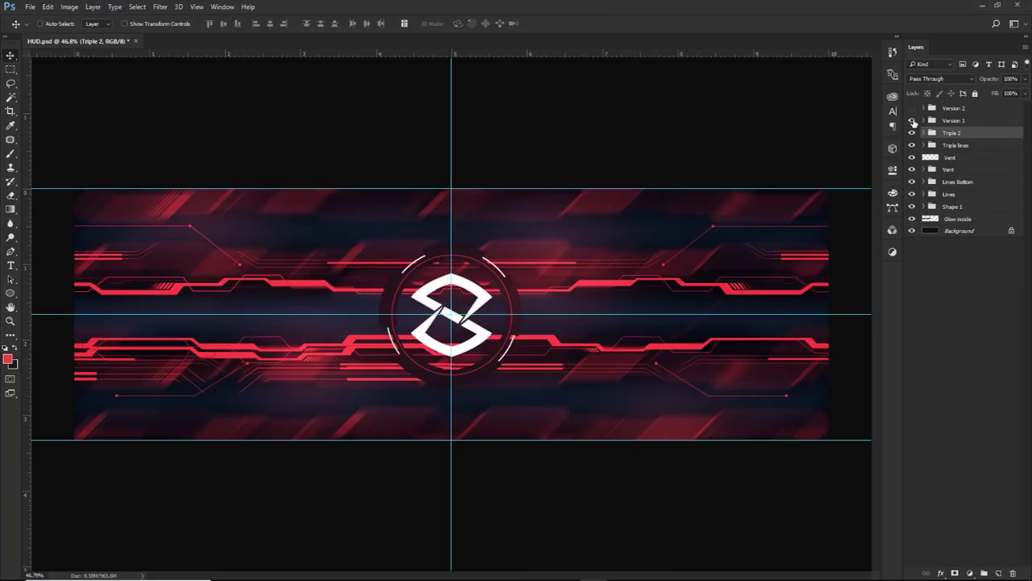
click(912, 120)
drag(309, 403, 330, 293)
key(ctrl+t)
right_click(268, 321)
click(303, 493)
key(Return)
drag(293, 339, 311, 322)
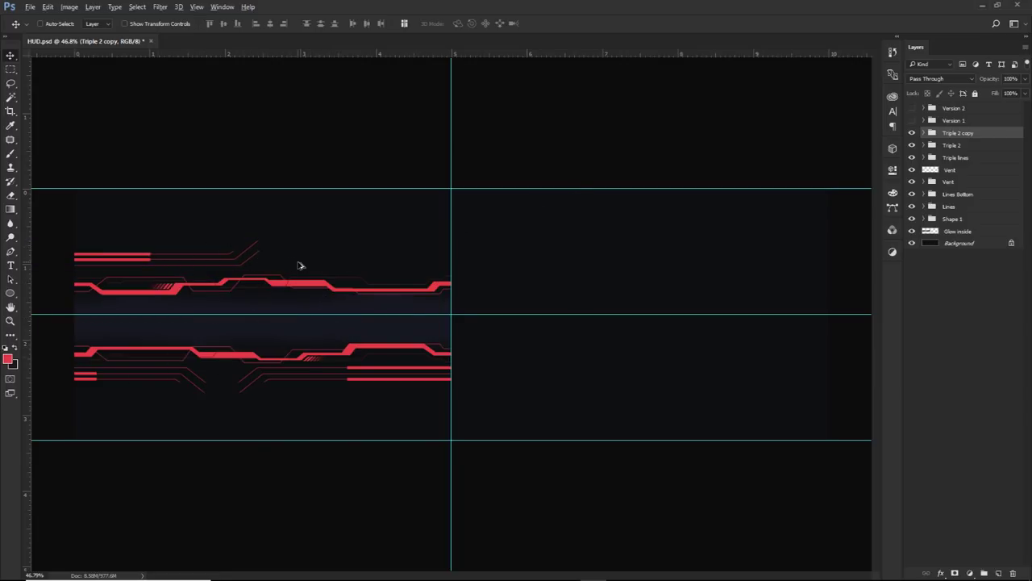
- In the Triple 2 copy, move the uppermost bar onto the lowest line and duplicate it back onto the uppermost line
click(923, 132)
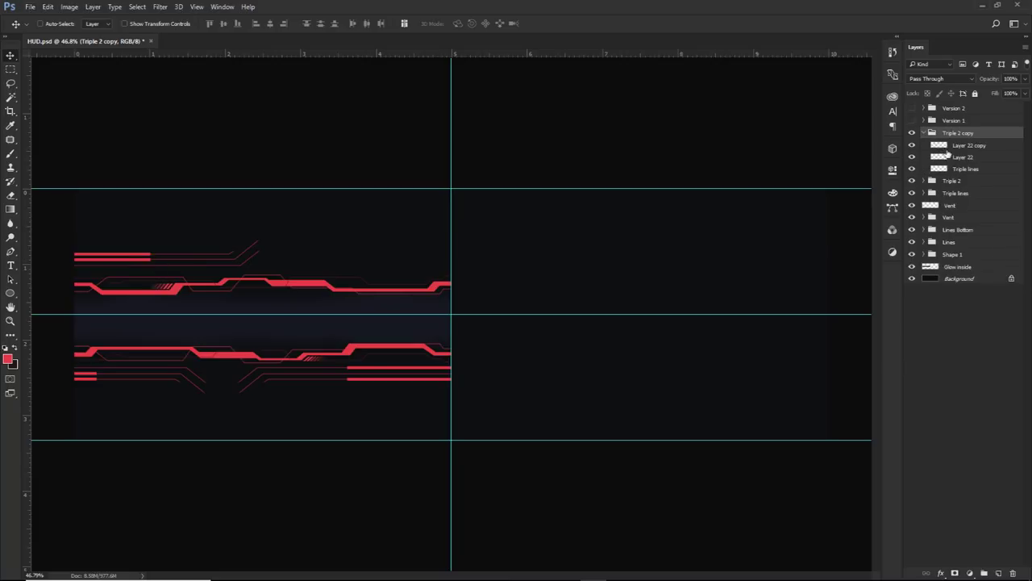
click(964, 146)
drag(377, 252, 380, 268)
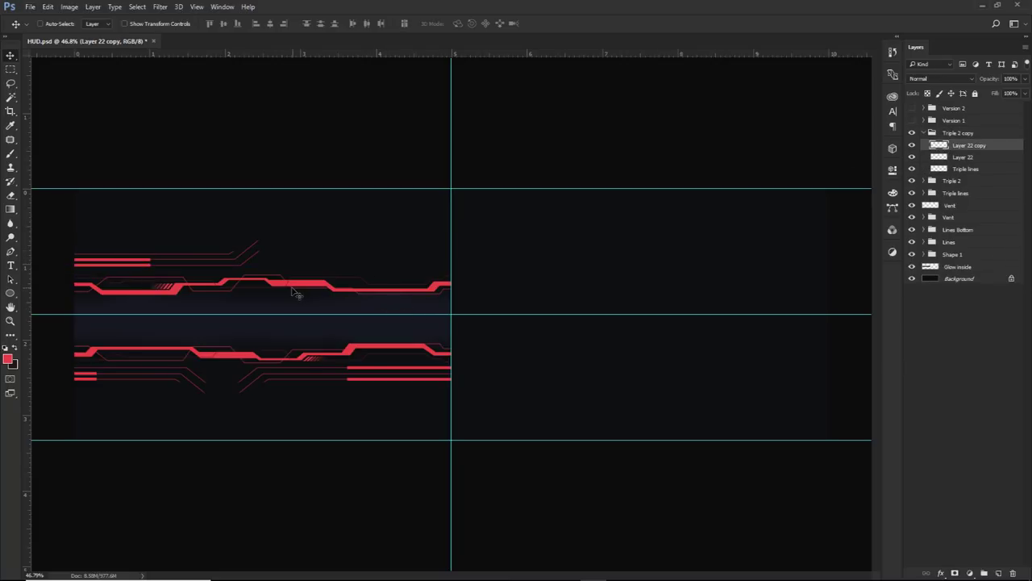
drag(192, 280, 176, 271)
drag(177, 265, 178, 264)
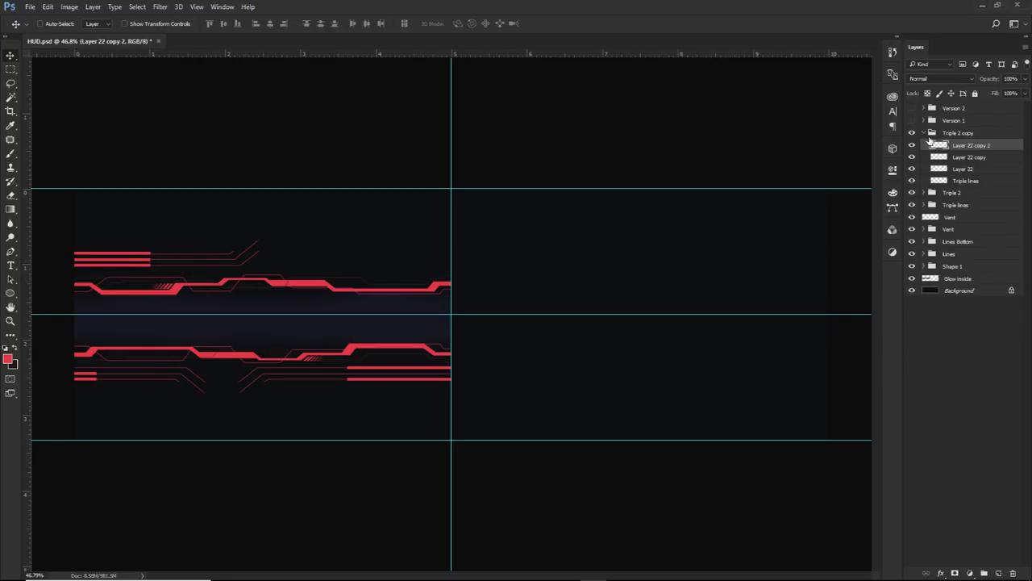
- Collapse the upper-left line group and rename it Triple 3
click(924, 133)
double_click(962, 133)
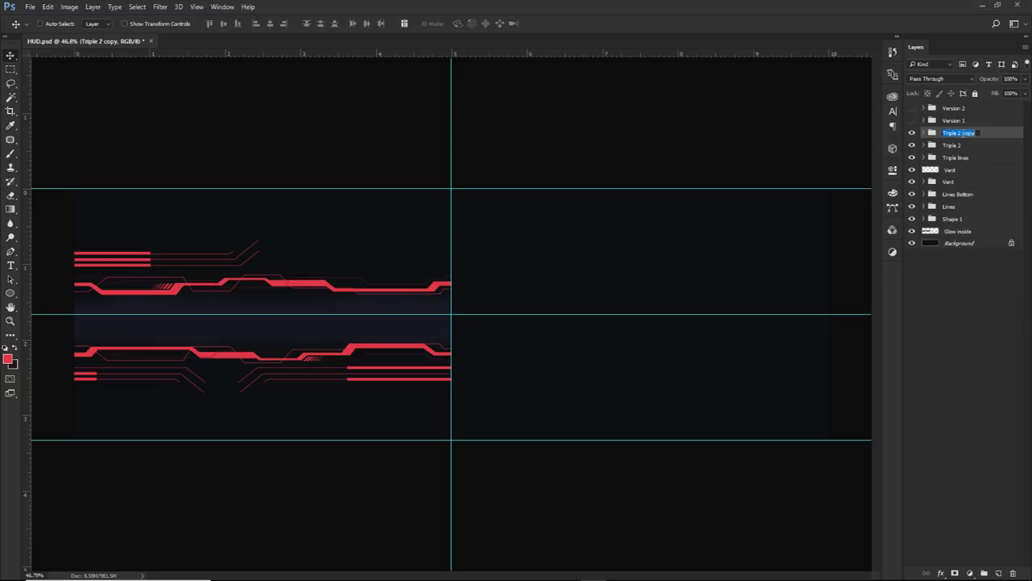
text(Triple 3)
key(Return)
- Duplicate the Triple 3 group, flip it horizontally, and align its bars with the vertical centre guide
drag(182, 262, 430, 265)
key(ctrl+t)
right_click(417, 289)
click(451, 453)
key(Return)
drag(487, 264, 399, 277)
- Narrow the Triple 3 copy from its angled end, keeping its bars against the centre guide
key(ctrl+t)
drag(235, 254, 302, 254)
key(Return)
key(ctrl+minus)
key(ctrl+plus)
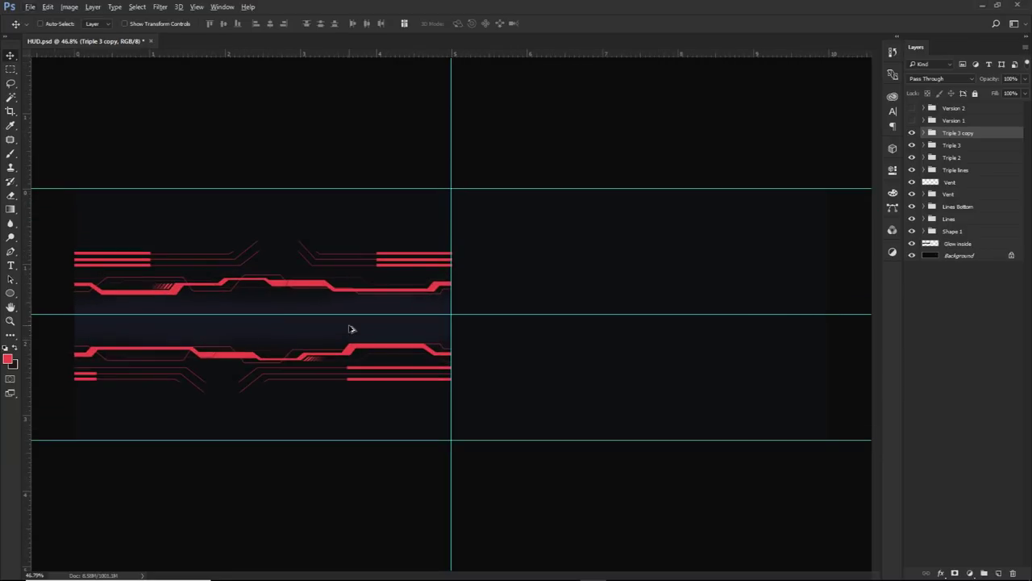
- Compare with the Version 1 reference artwork and rename the Triple 3 copy as Triple 4
click(912, 120)
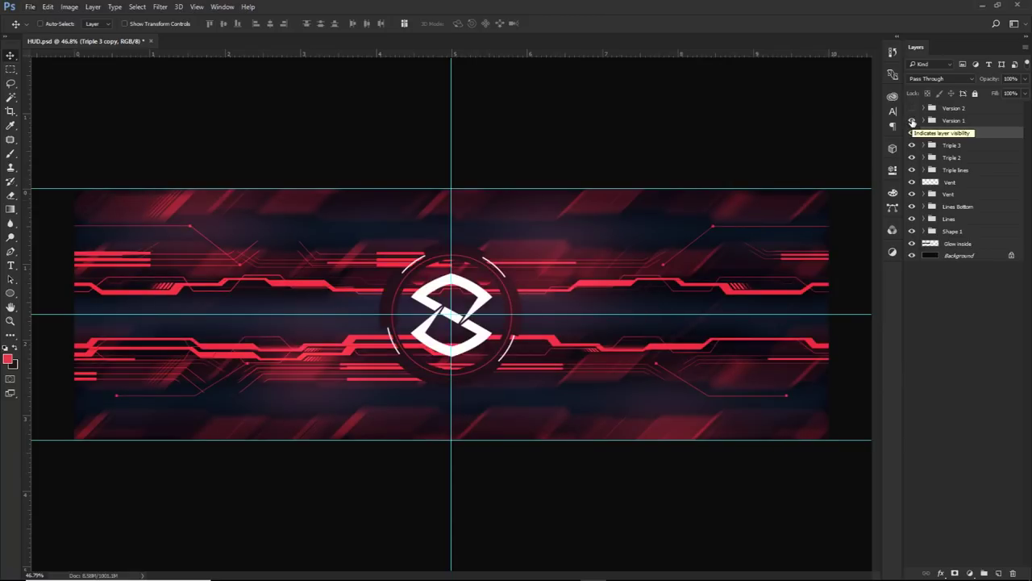
click(913, 120)
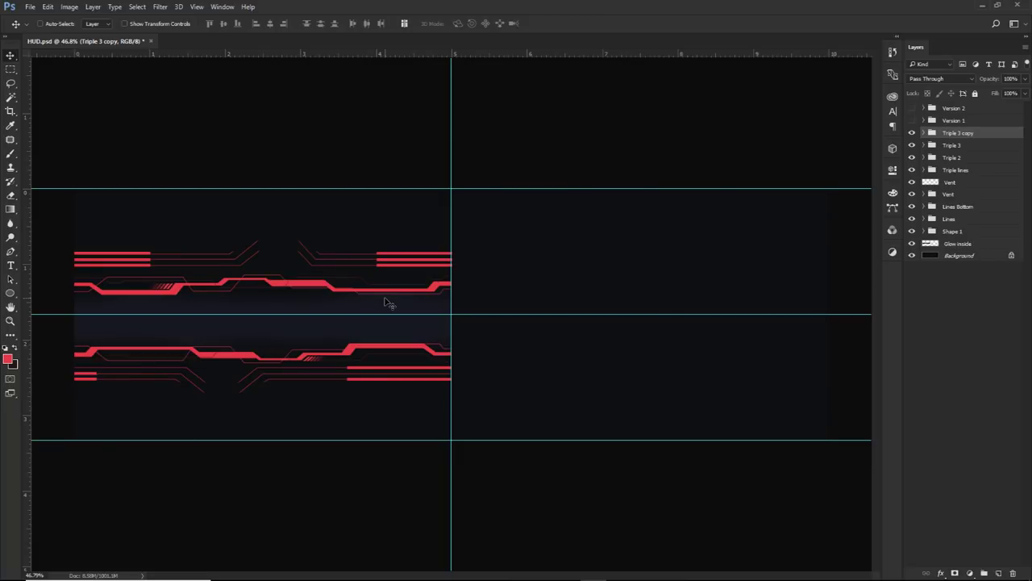
double_click(958, 133)
drag(957, 133, 989, 134)
text(4)
key(Return)
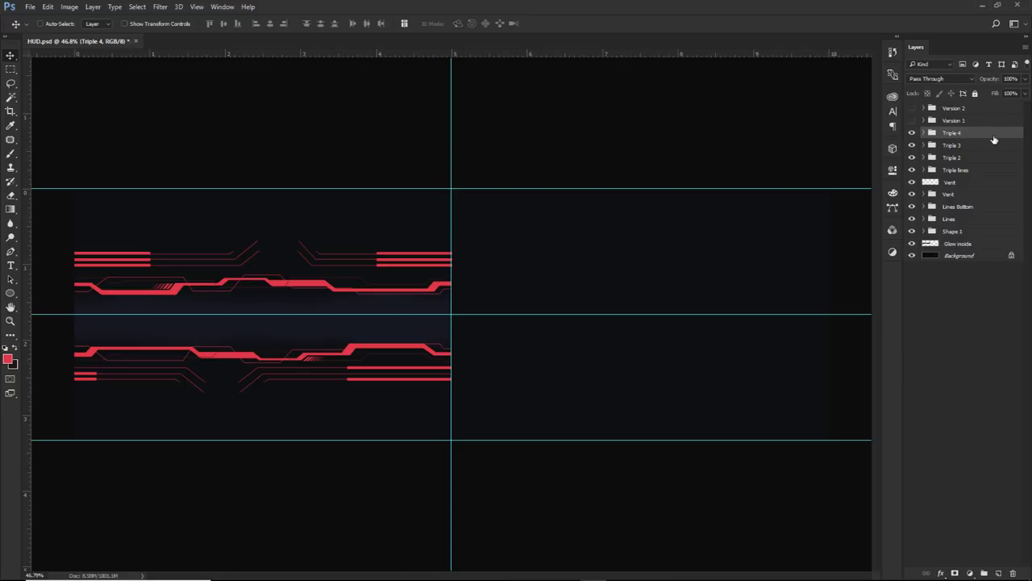
- On a new layer, draw an angled path rising between the upper triple lines and another descending between the lower ones, each ending horizontally
click(998, 573)
key(p)
click(250, 267)
click(319, 210)
click(383, 209)
click(375, 208)
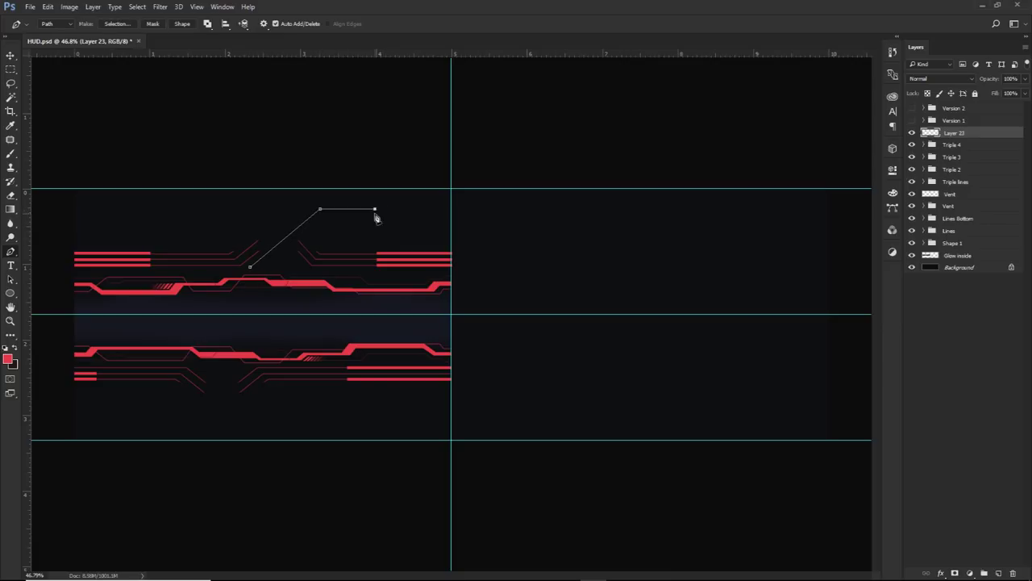
click(240, 372)
click(200, 411)
click(131, 412)
- Stroke the two angled paths in red and delete the working path
right_click(615, 199)
click(653, 279)
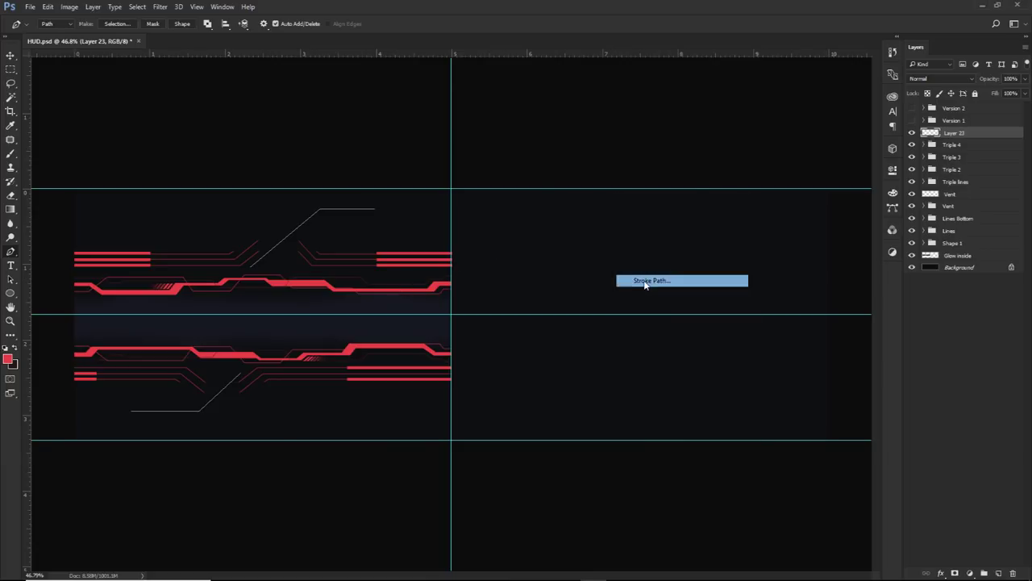
click(675, 193)
right_click(574, 240)
click(615, 256)
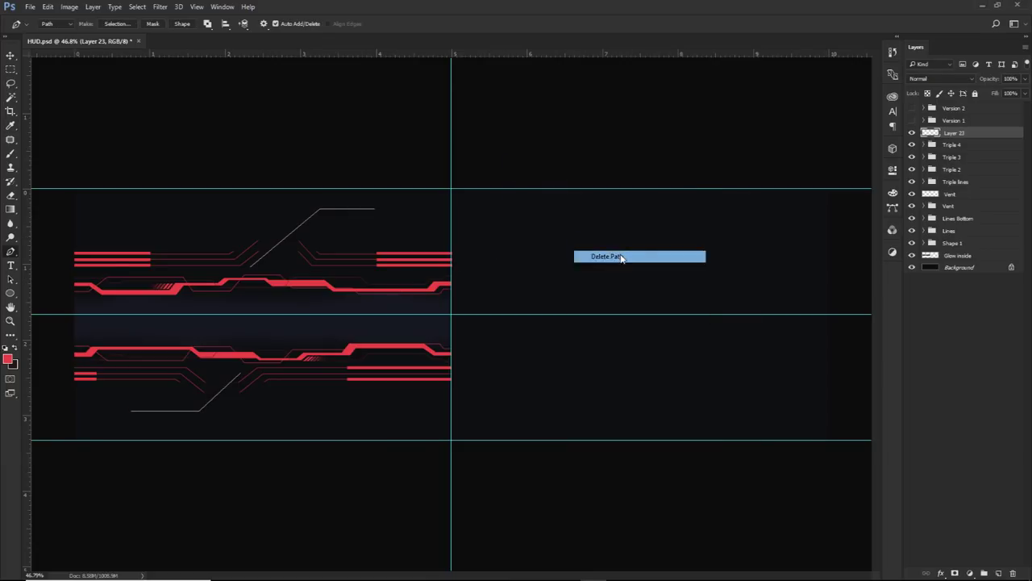
- Rename the layer with the two stroked angled lines as Extra
double_click(954, 133)
text(Extra)
key(Return)
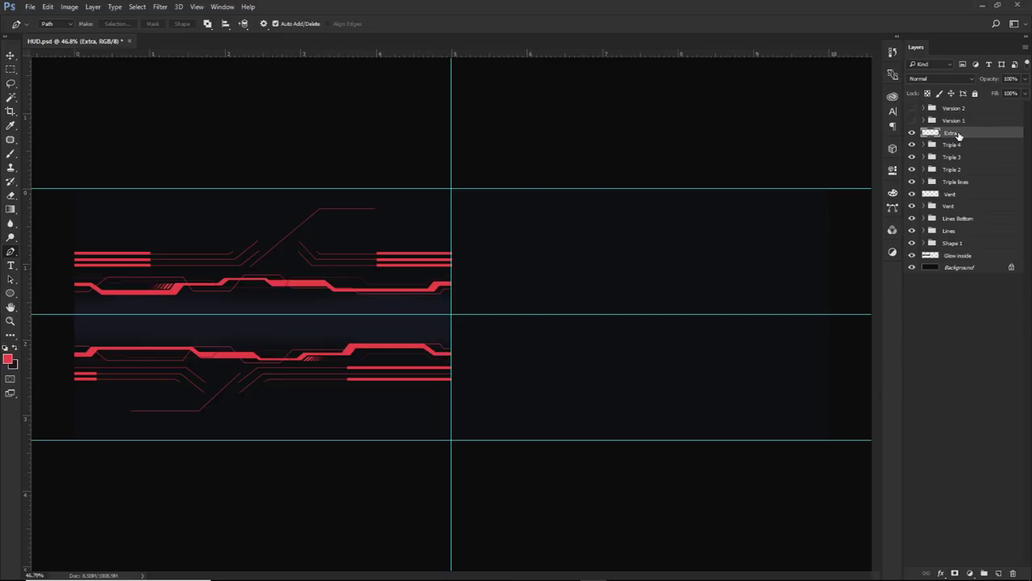
- On a new layer, fill a small circular dot at the right end of the upper extra line
click(999, 572)
click(11, 69)
key(shift+m)
scroll(271, 203, up, 5)
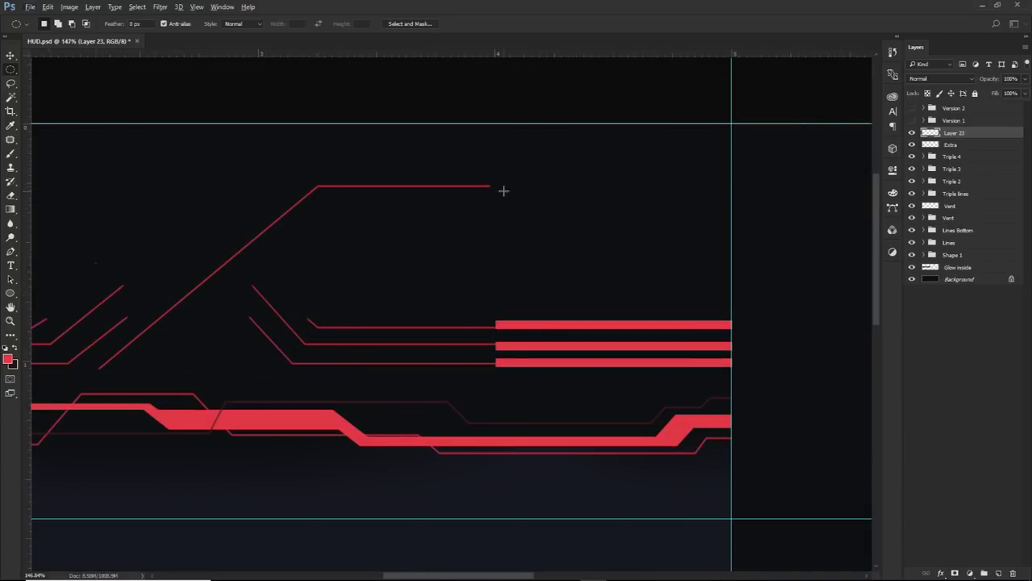
drag(490, 186, 493, 190)
key(v)
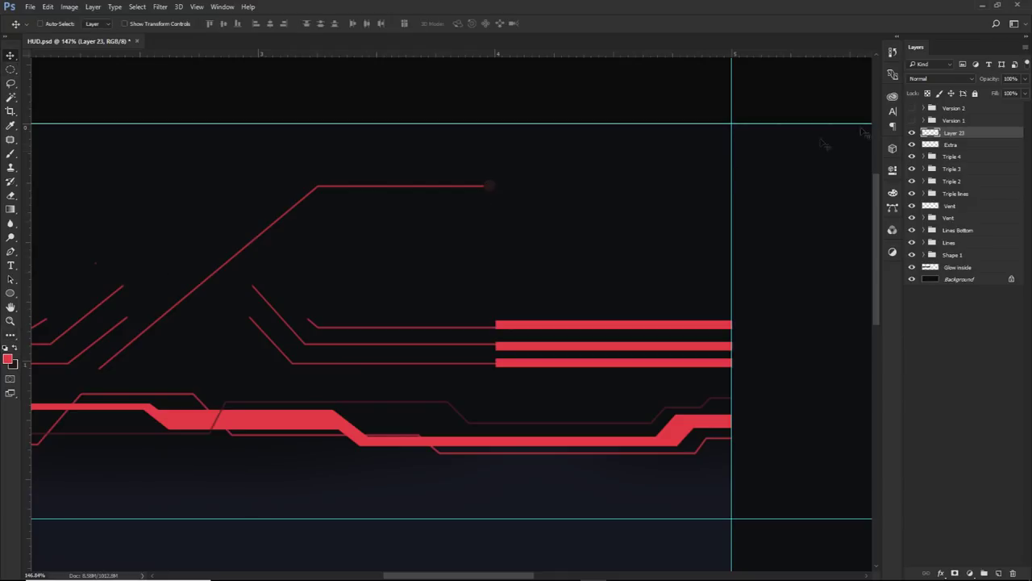
- Apply a Color Overlay to the dot in the red sampled from the bars, at Normal blend mode and 100% opacity
double_click(976, 135)
click(574, 276)
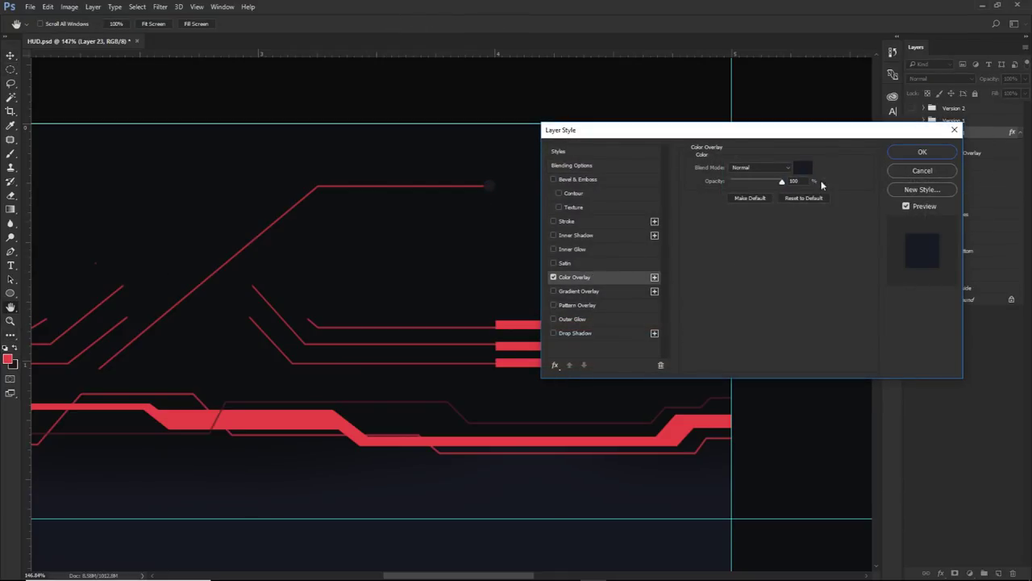
click(809, 170)
click(517, 324)
click(973, 219)
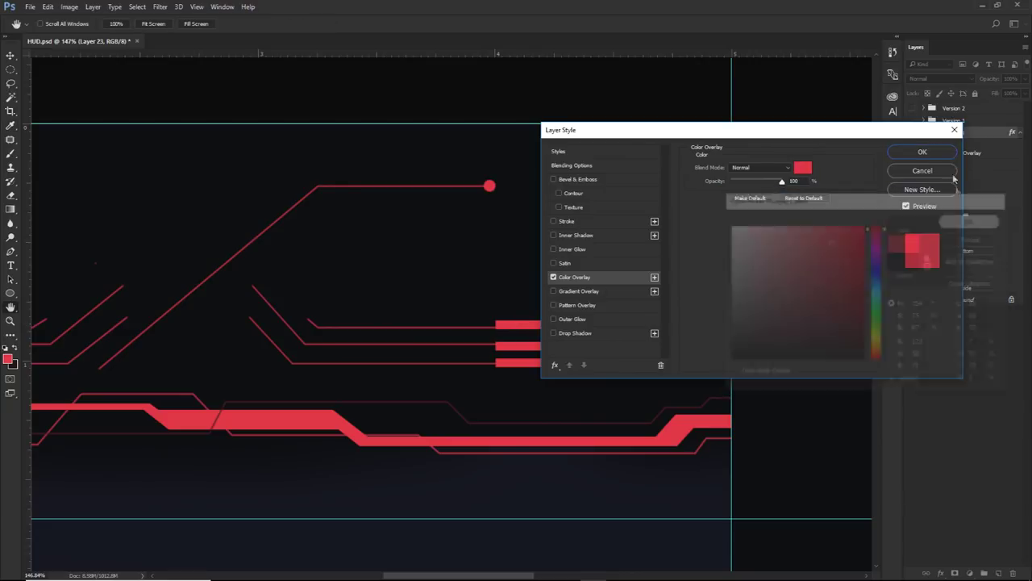
click(923, 151)
- Duplicate the red dot onto the upper extra line's bend and lower end, and onto both ends of the lower extra line
drag(546, 224, 387, 224)
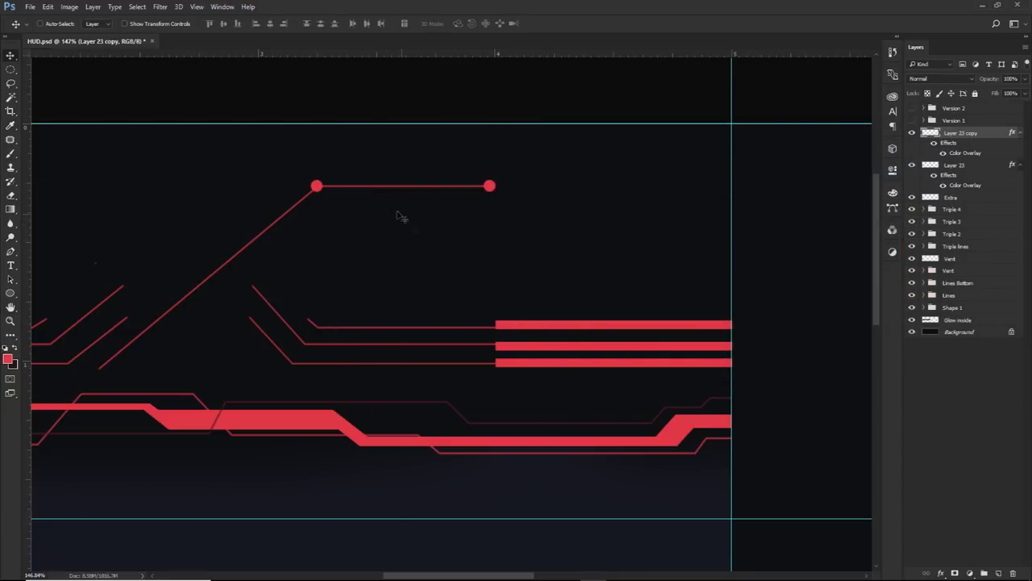
drag(418, 201, 204, 382)
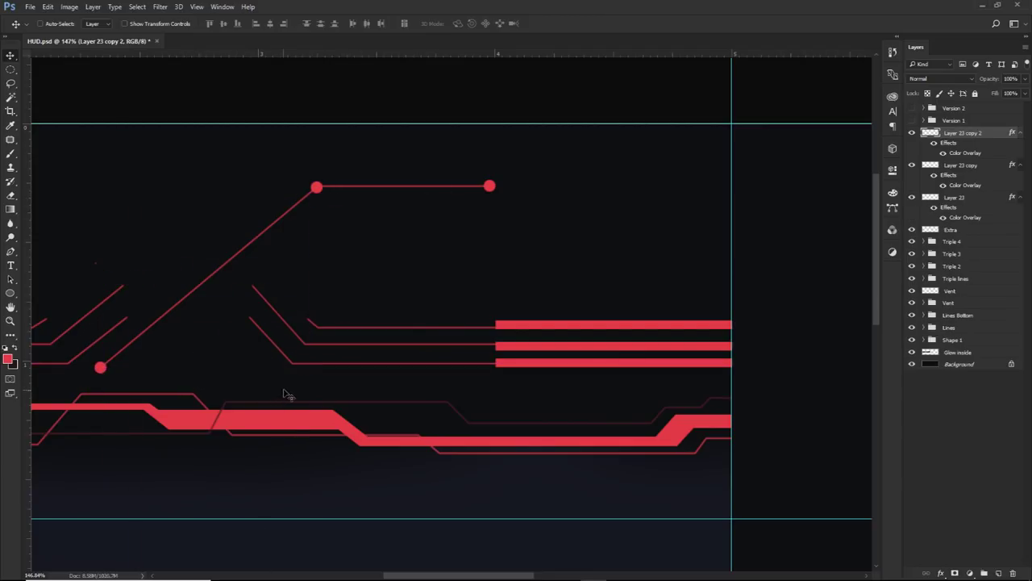
scroll(281, 359, down, 3)
drag(563, 184, 251, 521)
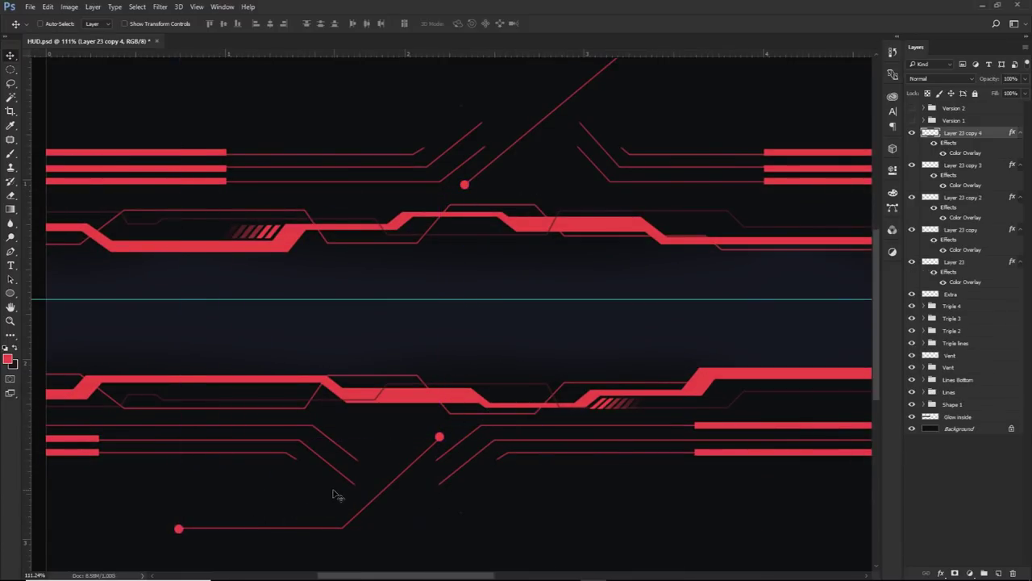
scroll(336, 456, down, 5)
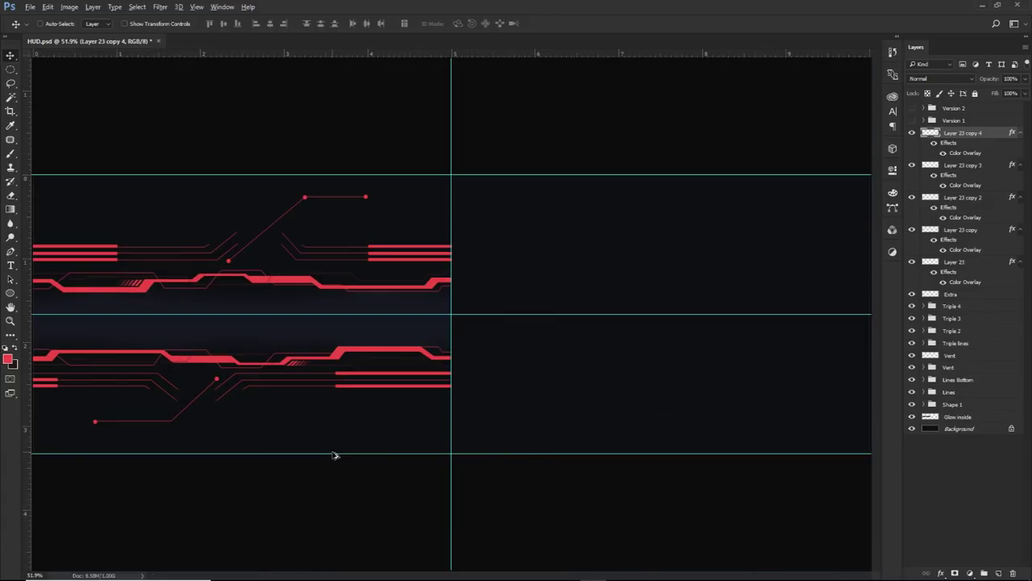
scroll(335, 456, down, 1)
scroll(335, 454, down, 1)
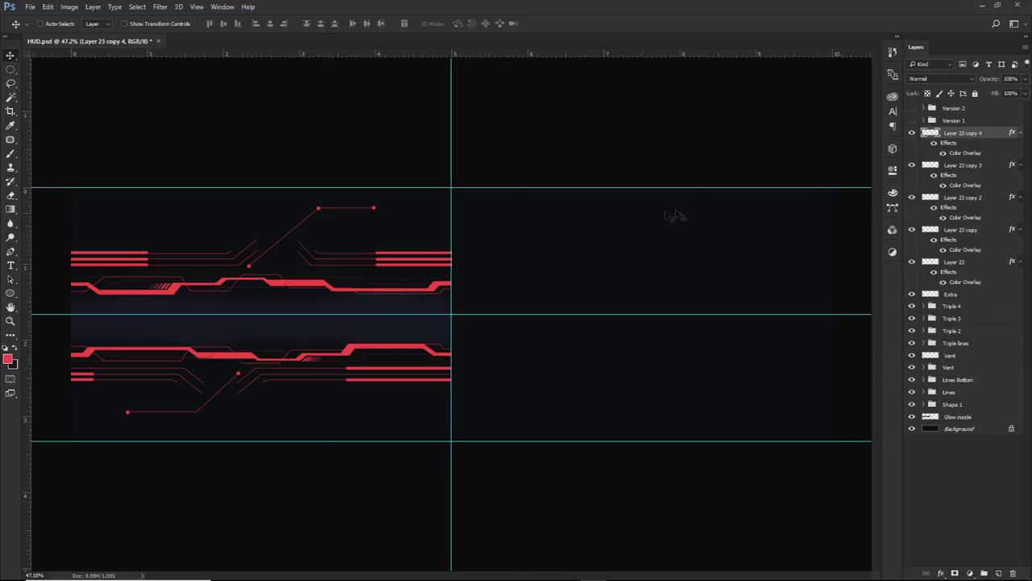
- Group the five dot layers and name the group 1
shift+click(955, 262)
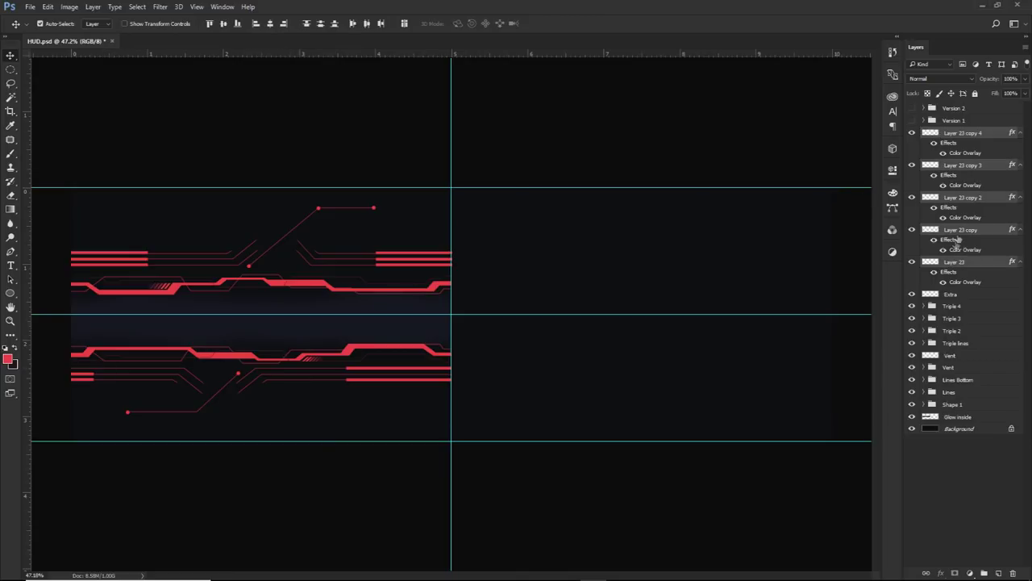
key(ctrl+g)
double_click(954, 132)
text(T)
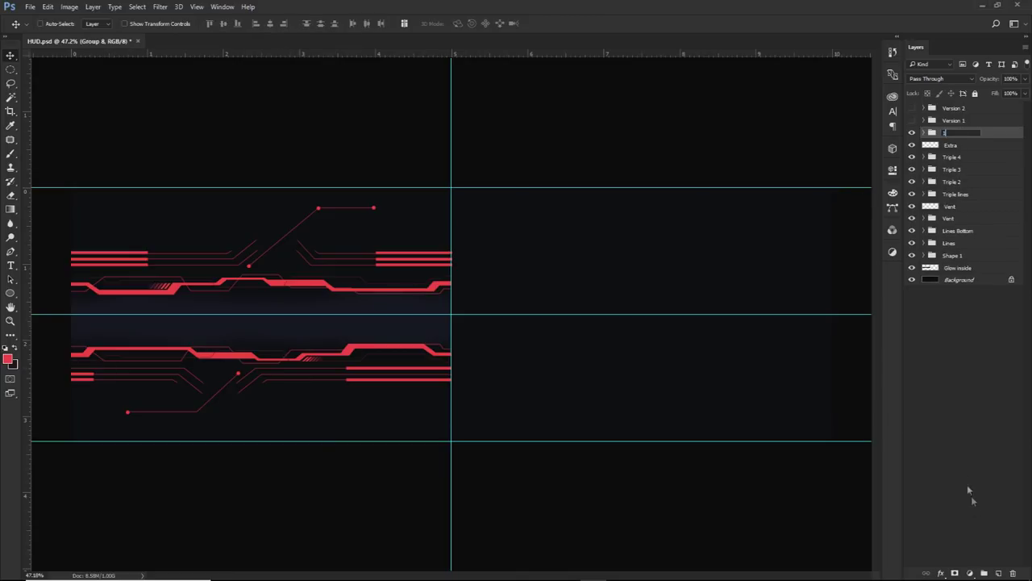
- On a new layer, fill a small red rectangle between the two lower thin lines beside the upper centre bars
click(998, 573)
key(m)
scroll(333, 259, up, 3)
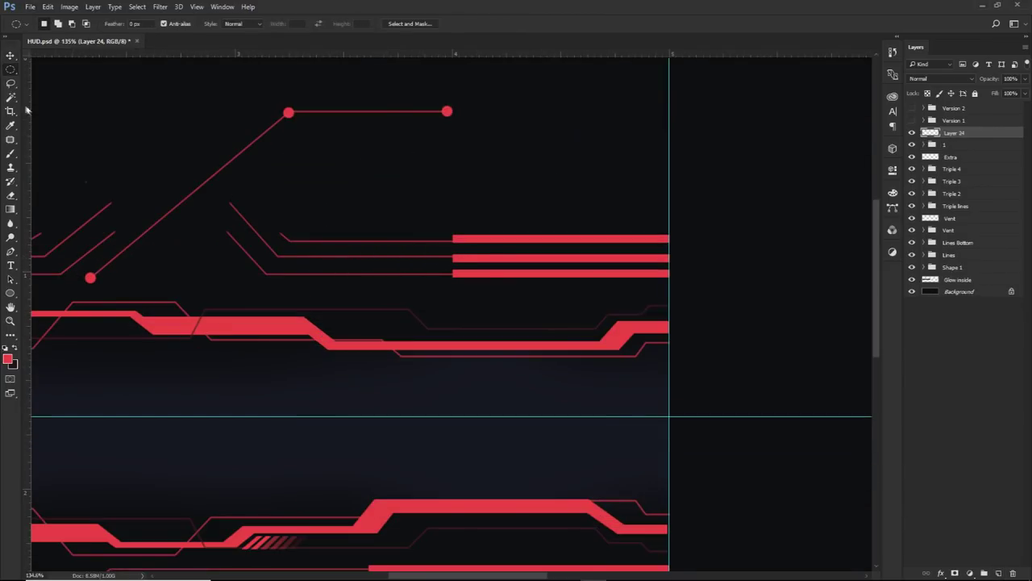
drag(12, 74, 57, 71)
drag(314, 257, 429, 275)
key(alt+BackSpace)
key(ctrl+d)
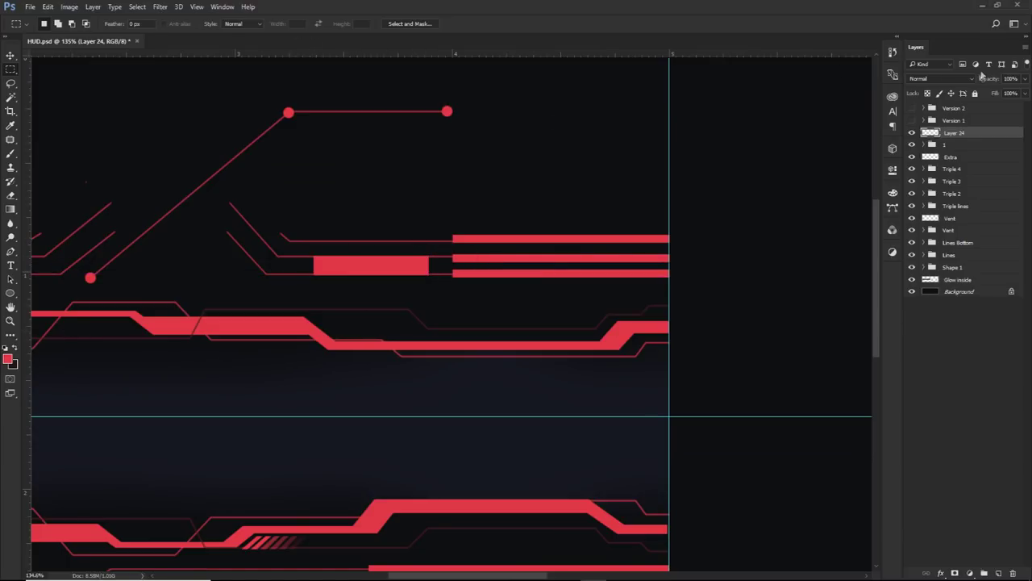
- Lower the red rectangle's layer opacity to 30% and fade its edges with a soft Eraser
click(1025, 78)
drag(1023, 95, 986, 95)
key(e)
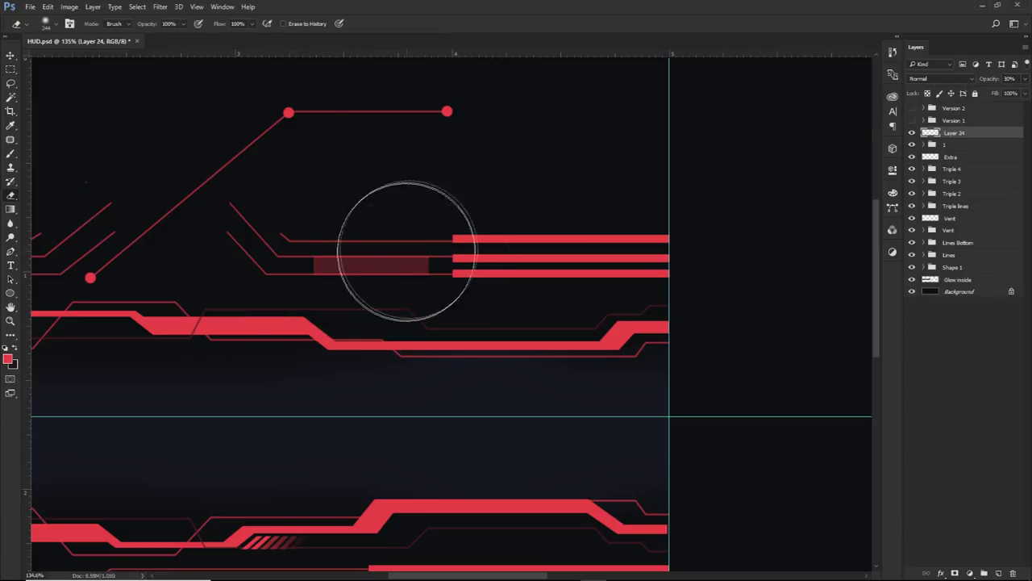
mouse_move(298, 274)
mouse_down()
mouse_move(246, 291)
mouse_move(465, 223)
mouse_move(472, 295)
mouse_up()
scroll(363, 334, down, 3)
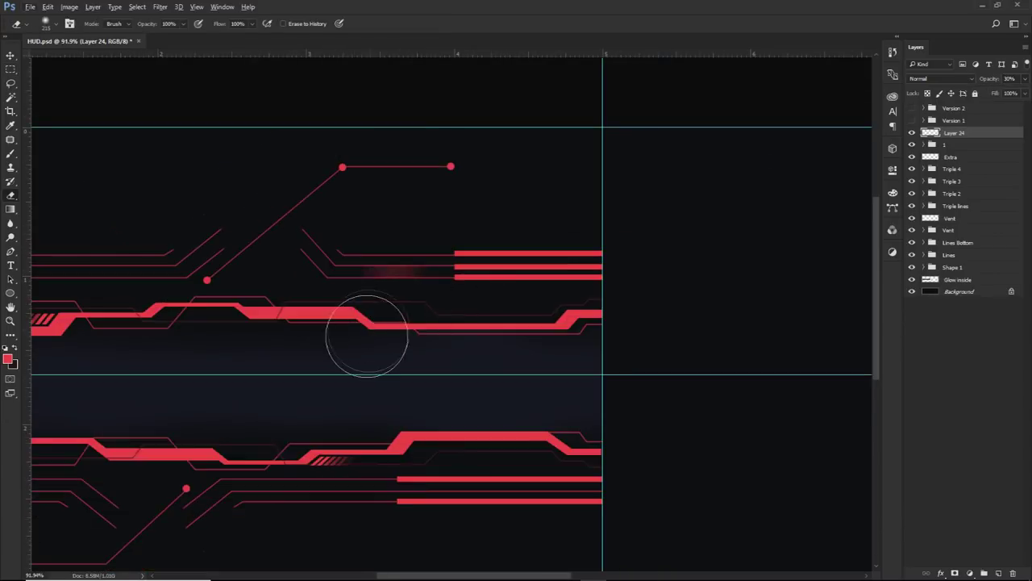
- Duplicate the faded red patch onto the upper outer lines, the lower outer lines and the lower bars near the centre guide
key(space)
drag(364, 334, 634, 282)
key(v)
mouse_move(645, 226)
mouse_down()
mouse_move(597, 246)
mouse_move(315, 449)
mouse_move(379, 448)
mouse_move(355, 425)
mouse_move(421, 234)
mouse_up()
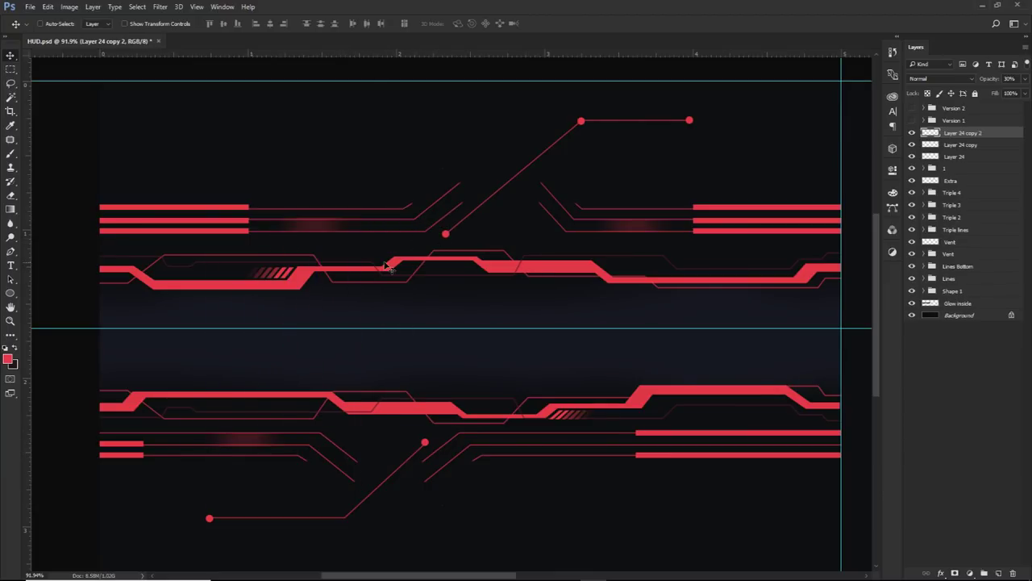
drag(339, 260, 693, 396)
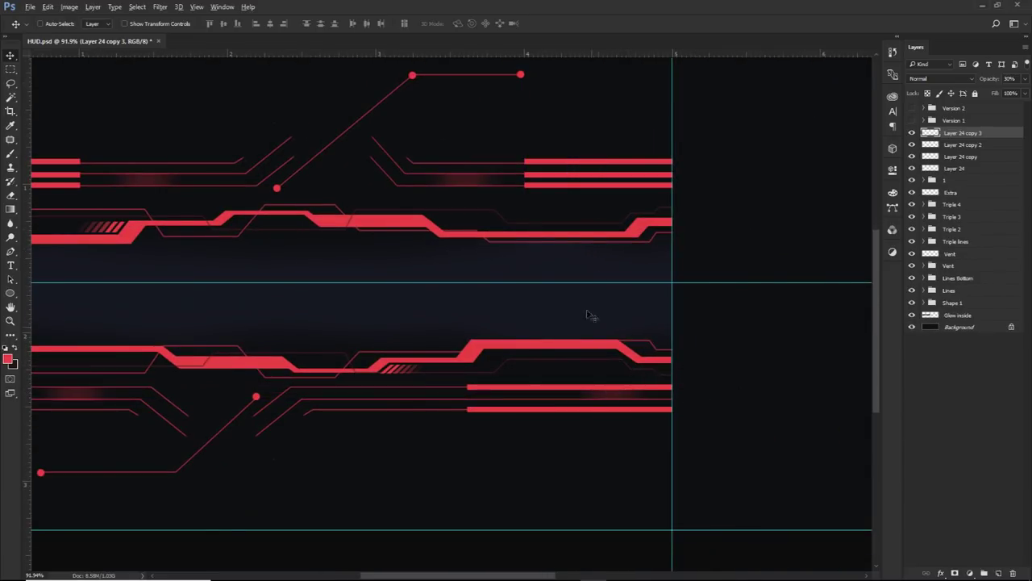
- Group all artwork layers from the topmost patch copy down to Glow inside and name the group Left
scroll(175, 385, down, 2)
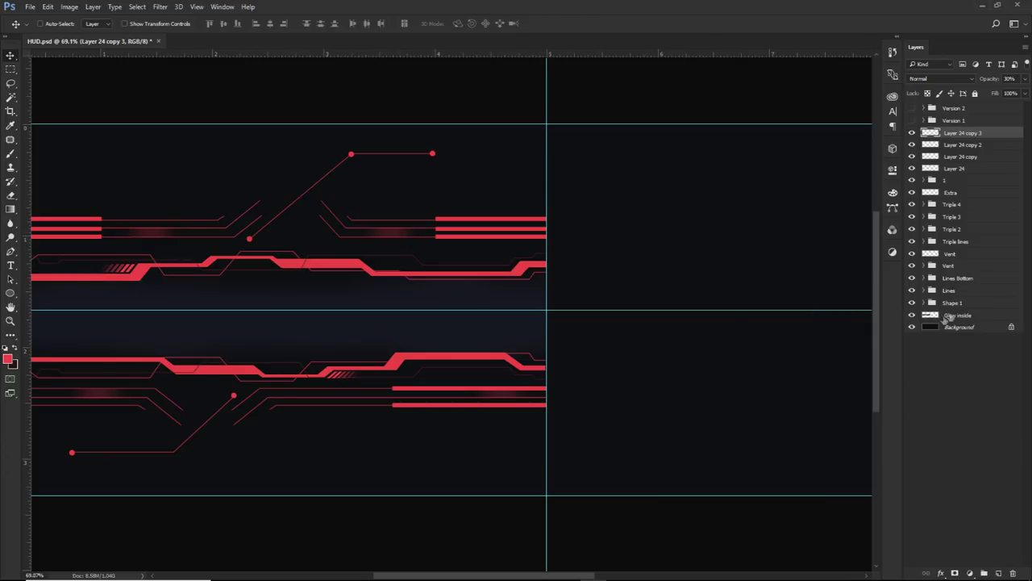
shift+click(960, 315)
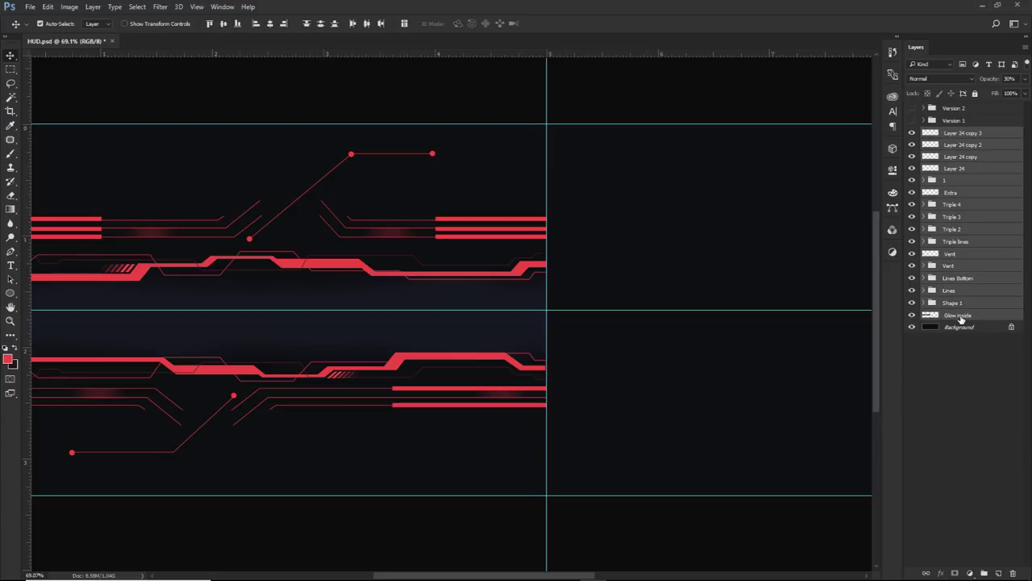
key(ctrl+g)
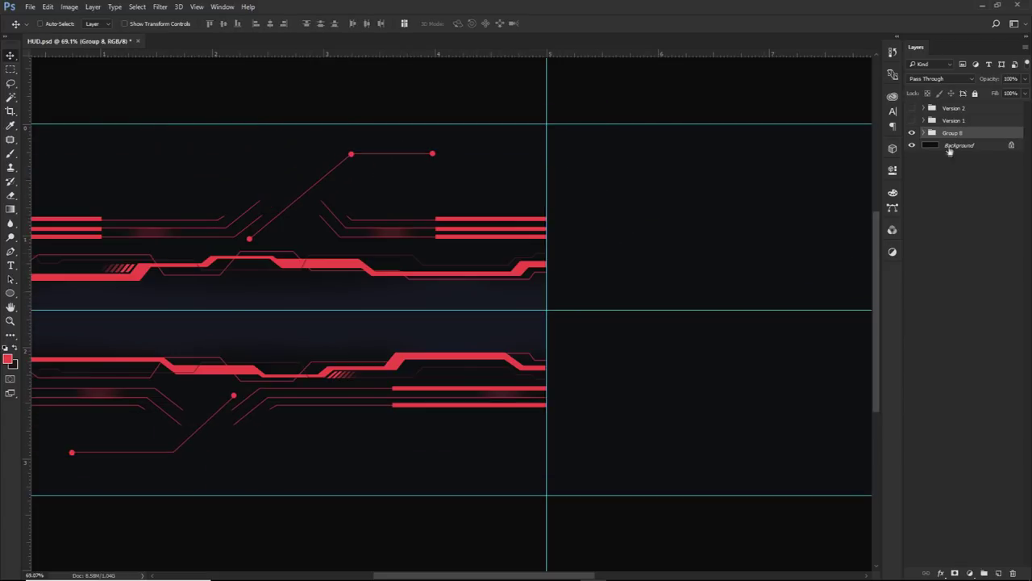
double_click(952, 134)
text(Left)
key(Return)
- Duplicate the Left group, flip the copy horizontally and align it against the centre guide on the empty half of the banner
scroll(620, 301, down, 1)
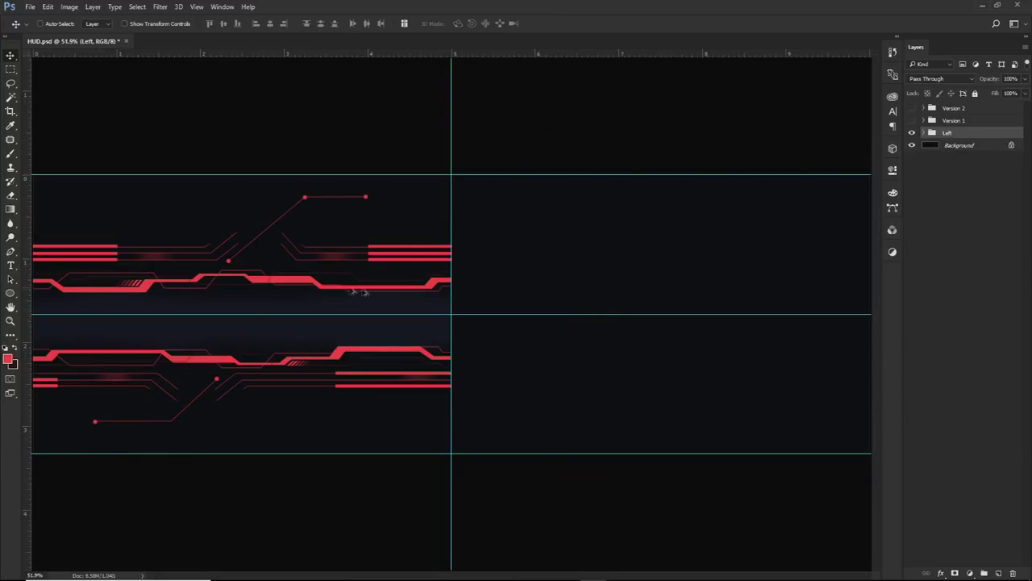
drag(284, 283, 691, 272)
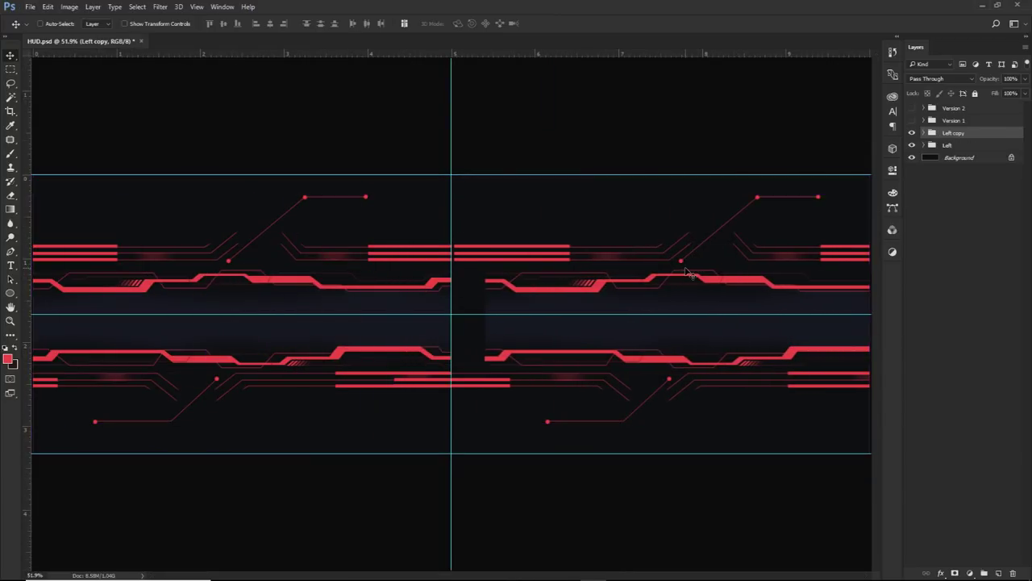
key(ctrl+t)
right_click(619, 276)
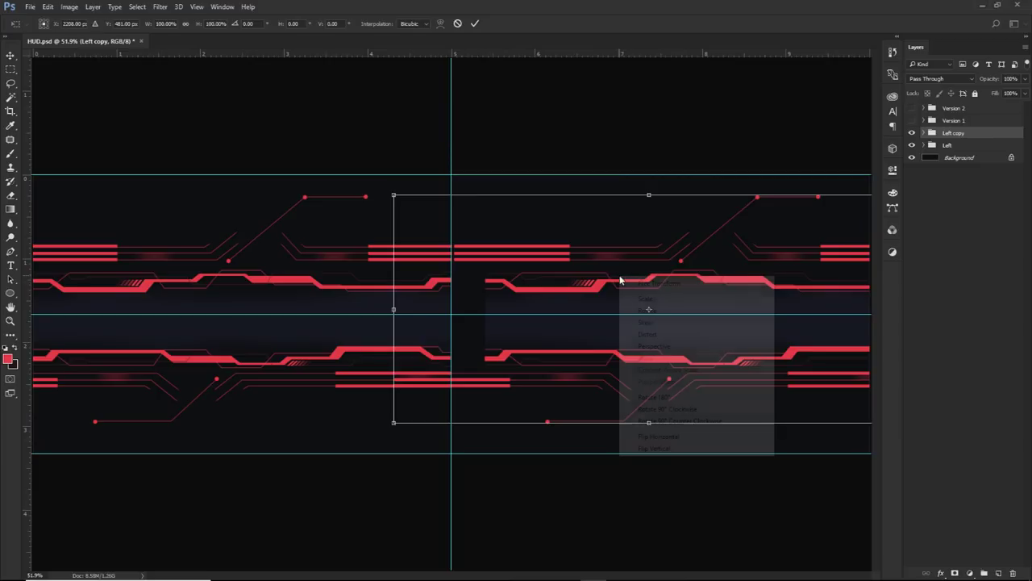
click(658, 437)
drag(461, 309, 518, 305)
key(Return)
- Hide the guides and nudge the mirrored group horizontally until both halves meet at the centre
key(ctrl+h)
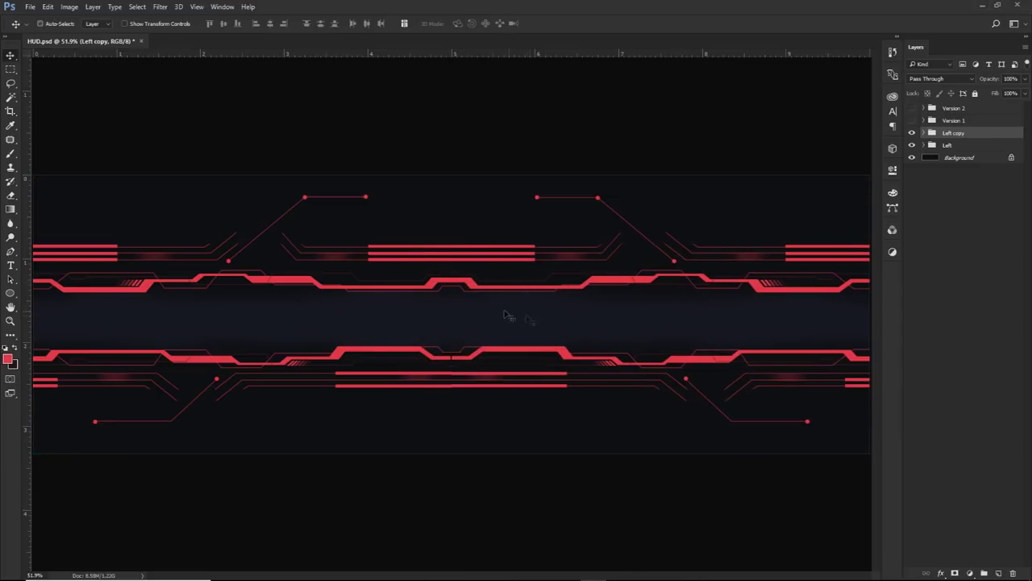
key(Left)
key(Left)
key(Left)
key(Right)
scroll(504, 302, down, 2)
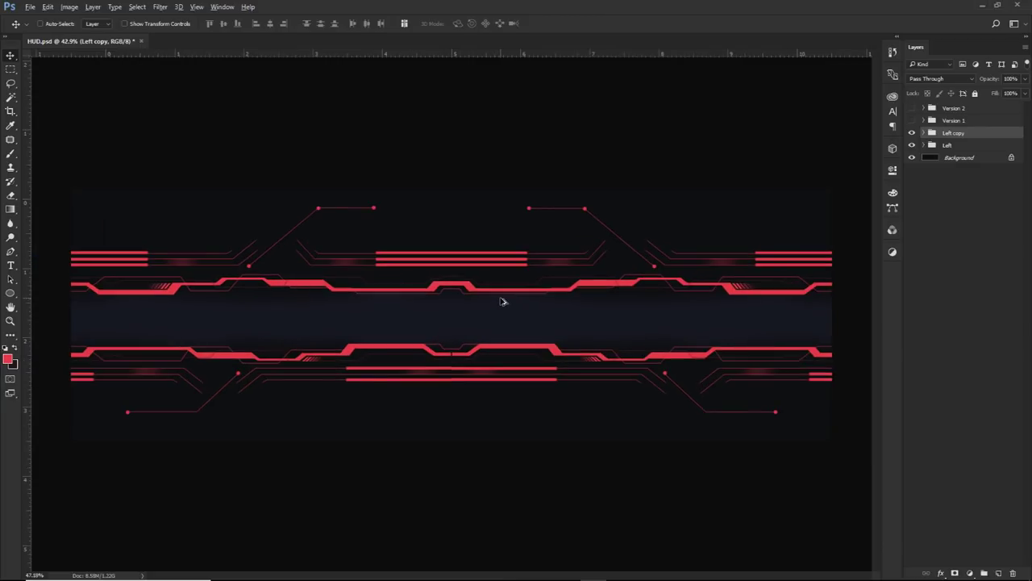
- Show the guides again and rename the mirrored group Right
key(ctrl+semicolon)
double_click(954, 133)
text(Right)
key(Return)
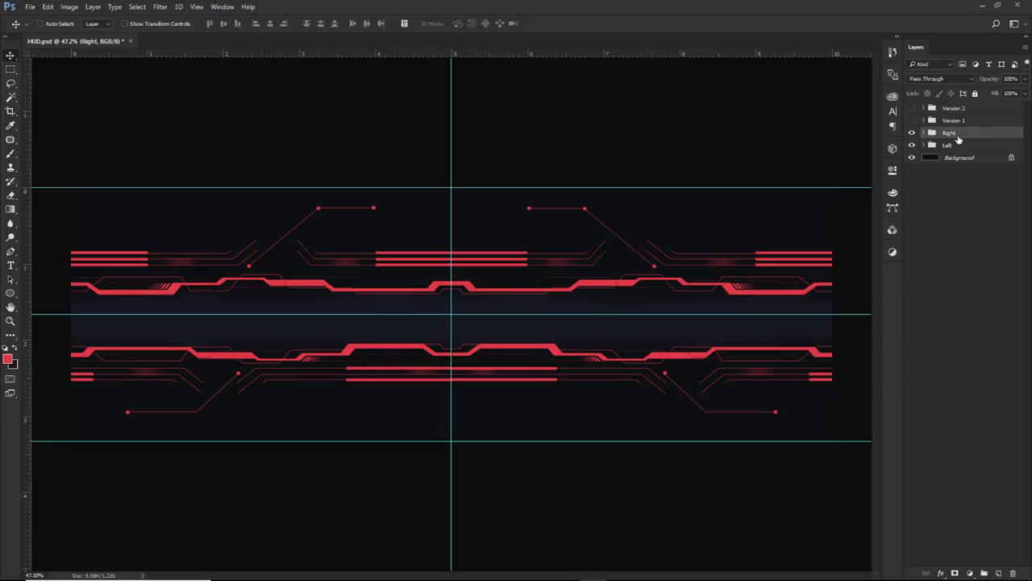
- Check the Version 1 reference, then duplicate the Right and Left groups and merge the copies into one layer
click(913, 120)
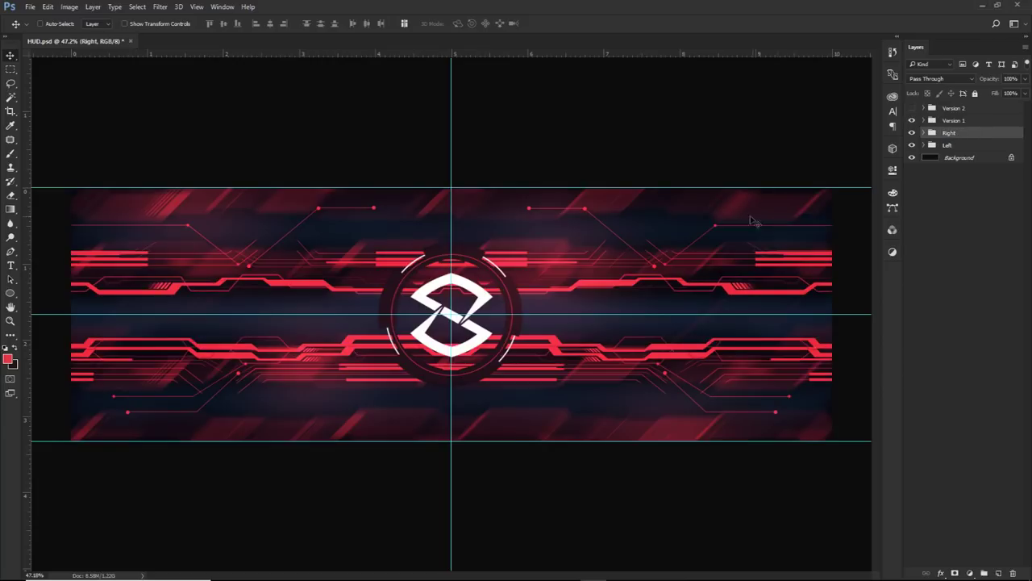
click(913, 120)
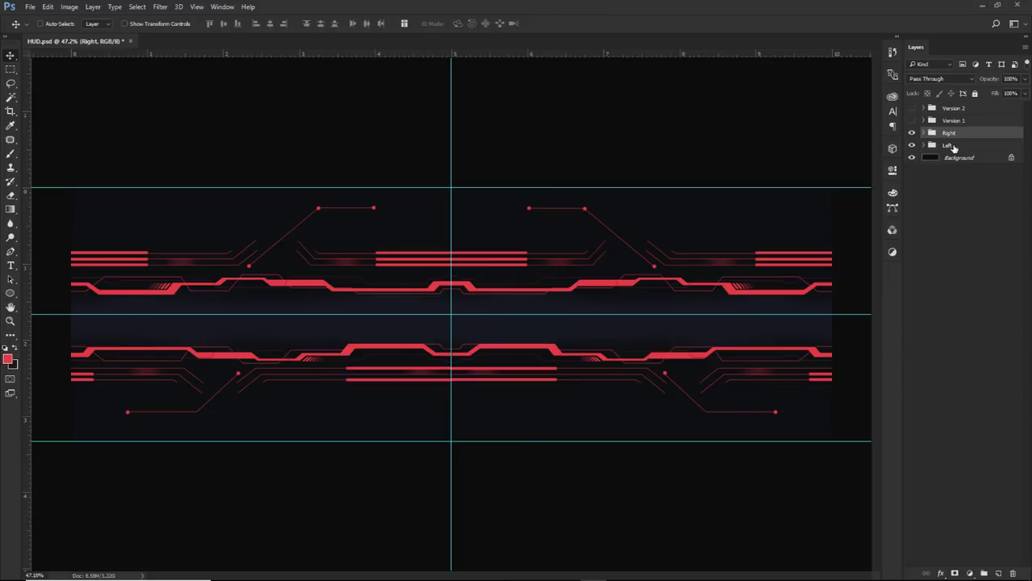
shift+click(952, 146)
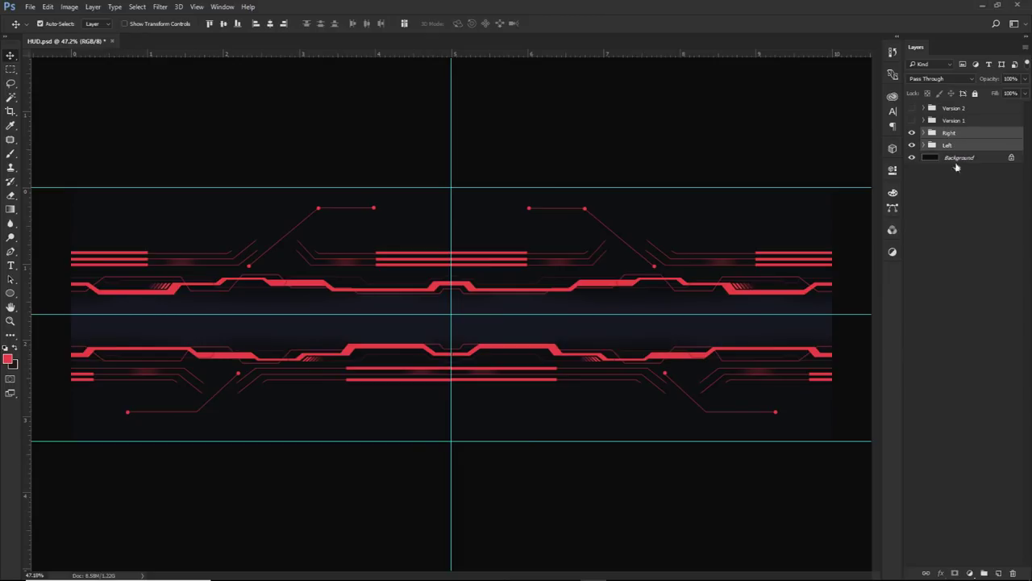
key(ctrl+j)
key(ctrl+e)
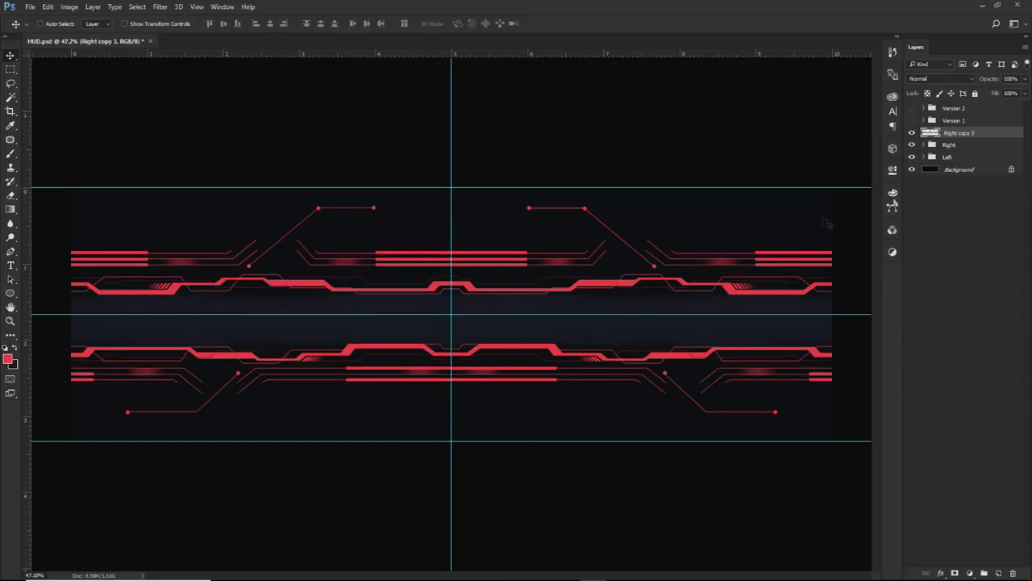
- Move the merged artwork up, add a second copy lower on the banner, and merge both copies into one layer
drag(636, 313, 611, 210)
mouse_move(914, 157)
mouse_down()
mouse_move(914, 169)
mouse_move(914, 157)
mouse_up()
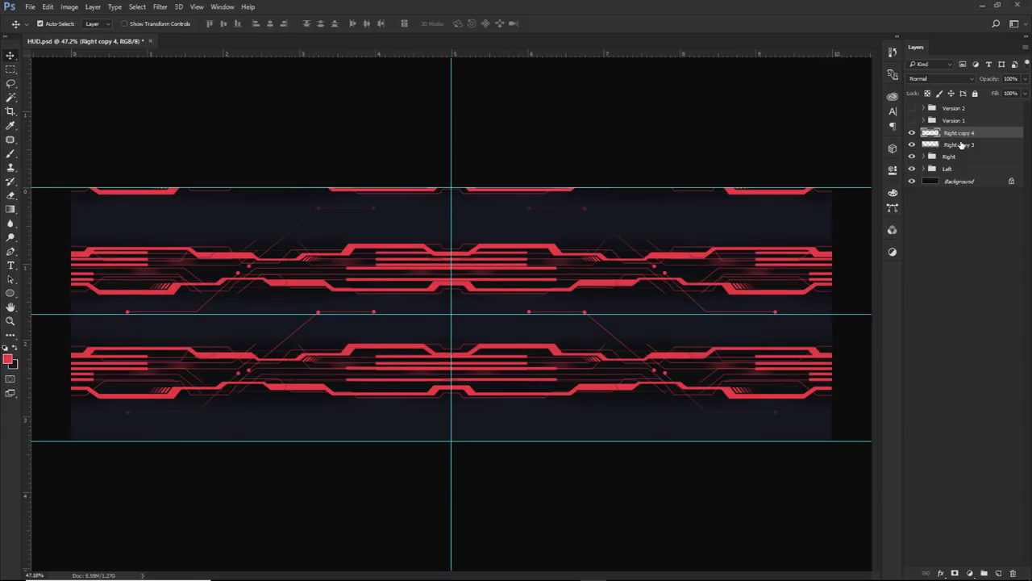
shift+click(961, 144)
key(ctrl+e)
- Apply a Motion Blur of 45° and 155 pixels to the merged artwork, shift it upward and hide the guides
click(160, 7)
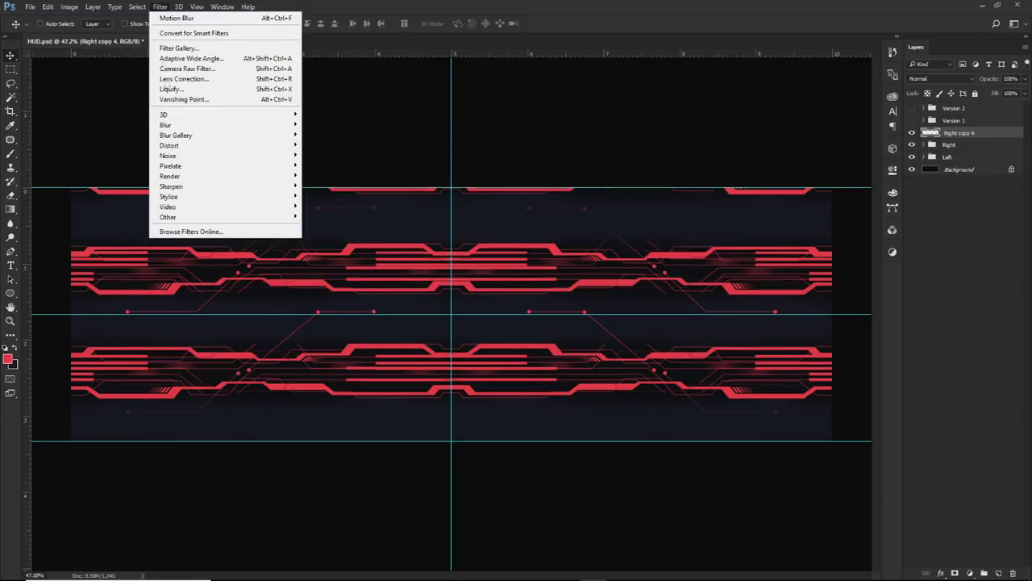
mouse_move(176, 127)
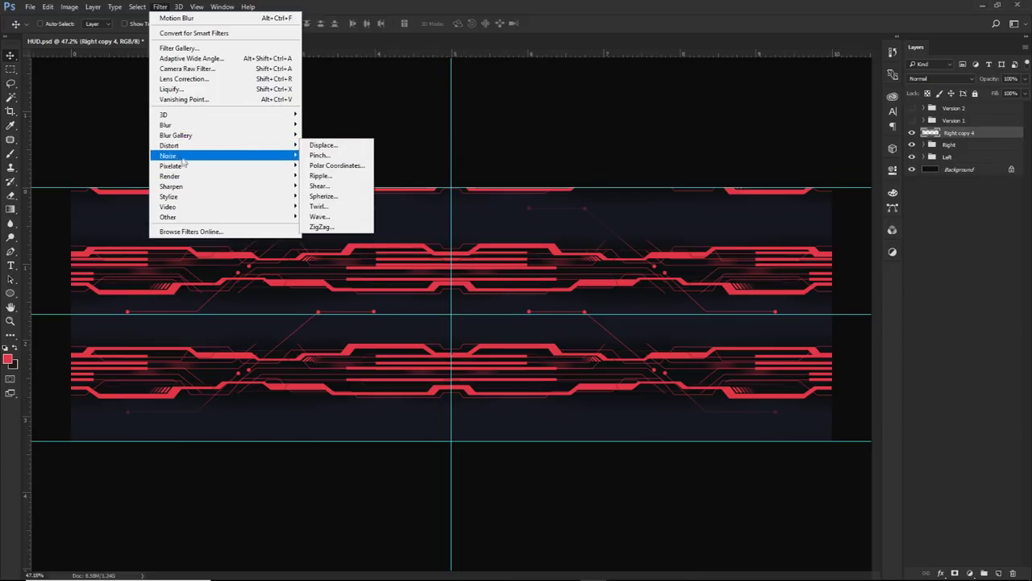
click(327, 186)
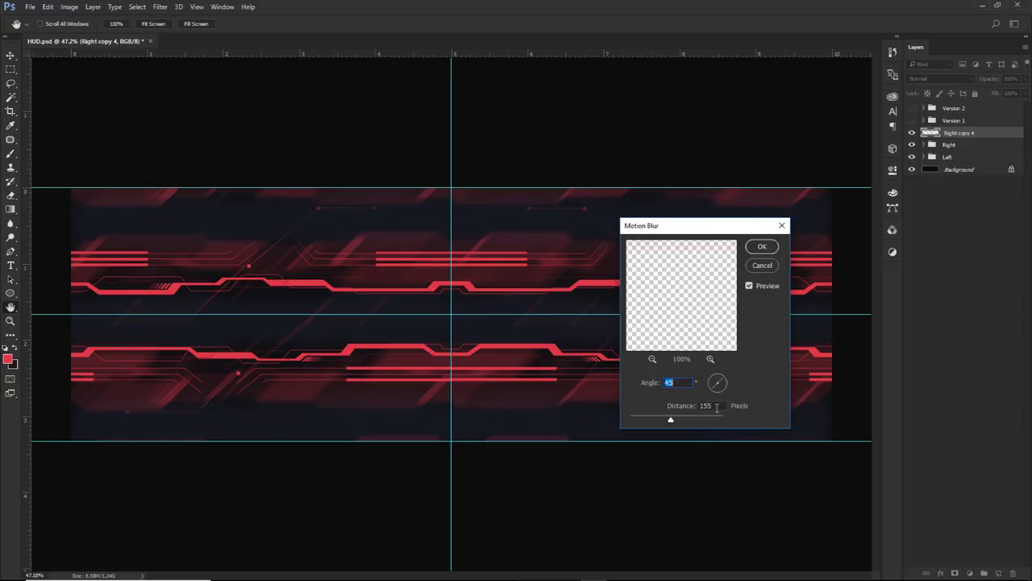
click(765, 246)
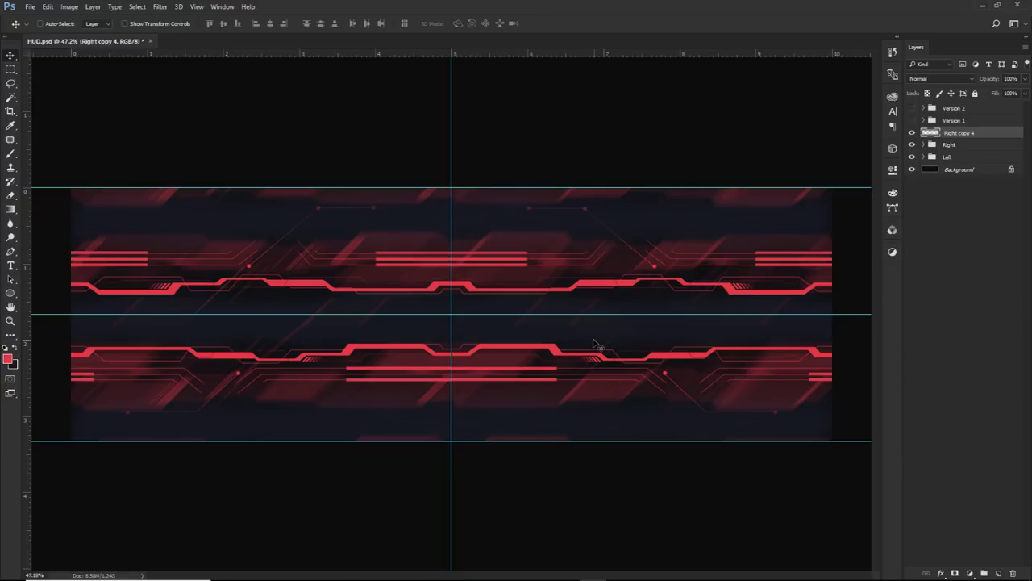
drag(594, 344, 603, 299)
key(ctrl+h)
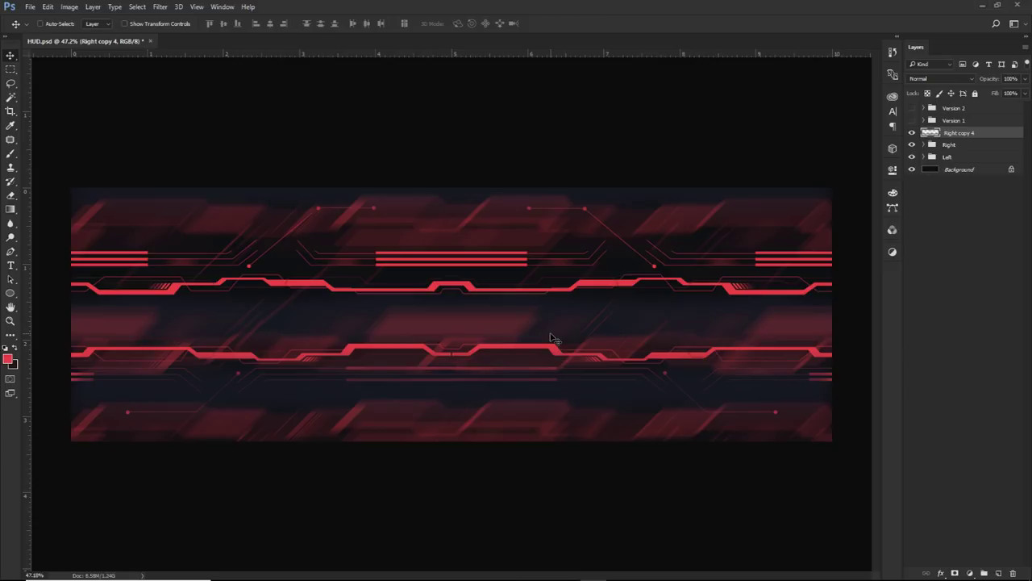
- Rename the blurred layer Backing and place it beneath the Left group, just above the Background
double_click(959, 133)
text(C)
text(acking)
key(Return)
drag(957, 134, 948, 164)
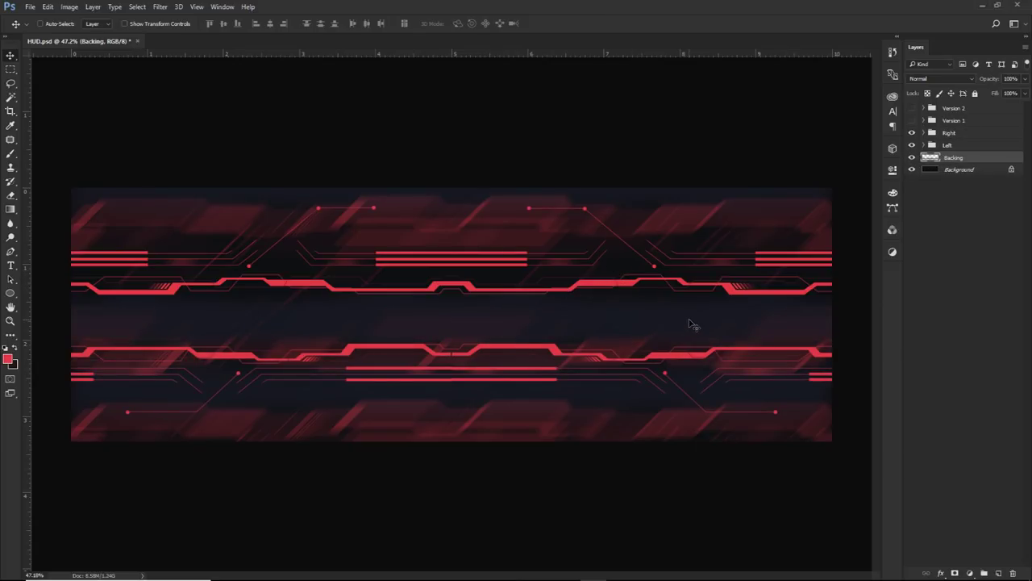
- Compare the banner with the Version 1 reference, toggling the Right group and guides, and leave the reference hidden
click(950, 136)
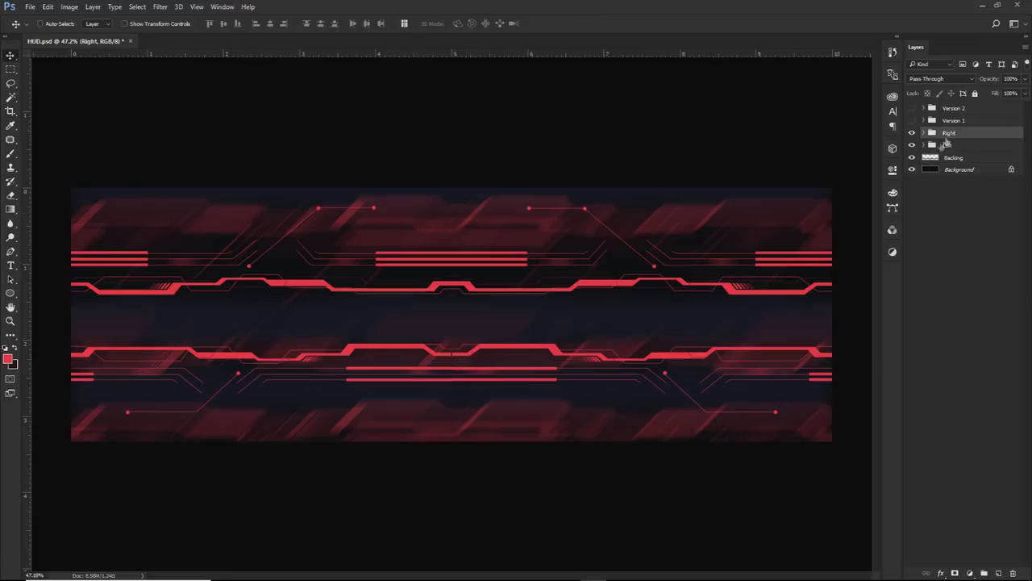
key(ctrl+semicolon)
click(912, 121)
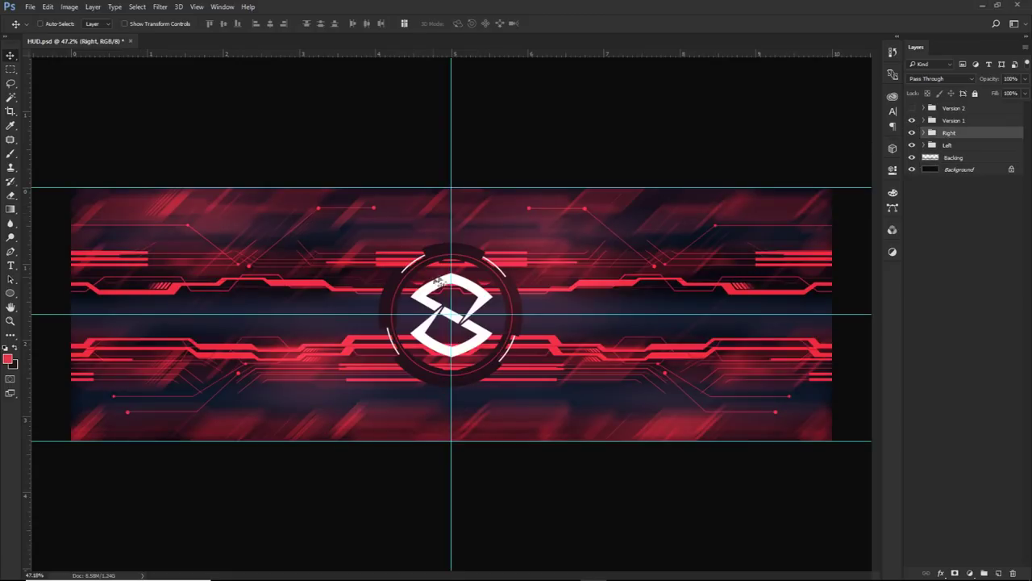
click(913, 132)
key(ctrl+semicolon)
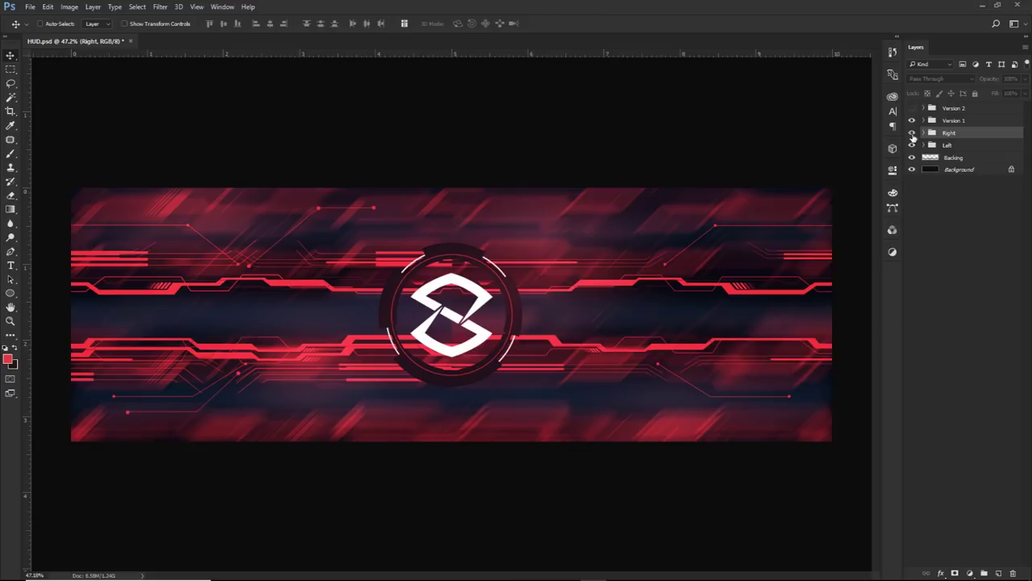
click(912, 132)
key(ctrl+semicolon)
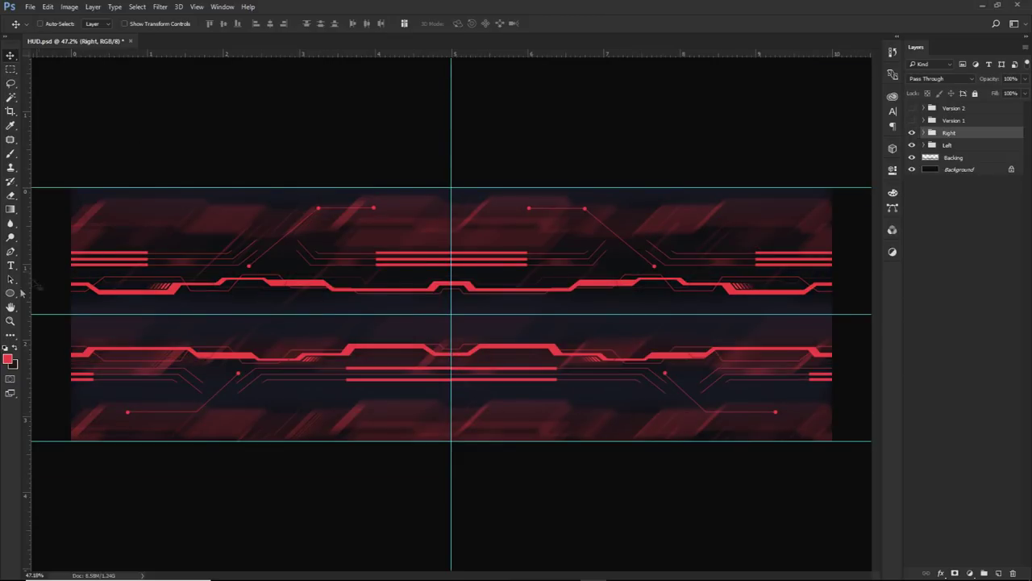
- Draw a circle shape about 556 px in diameter, centred on the intersection of the middle guides
click(10, 293)
click(51, 315)
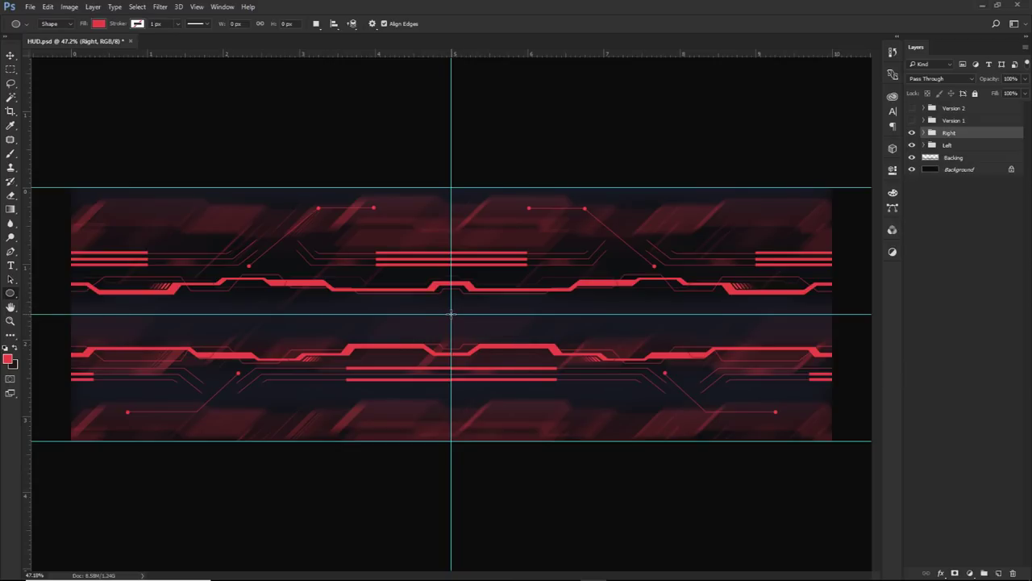
click(451, 314)
drag(451, 314, 522, 389)
- Remove the circle's fill and give it a red stroke about 18 px wide
click(97, 26)
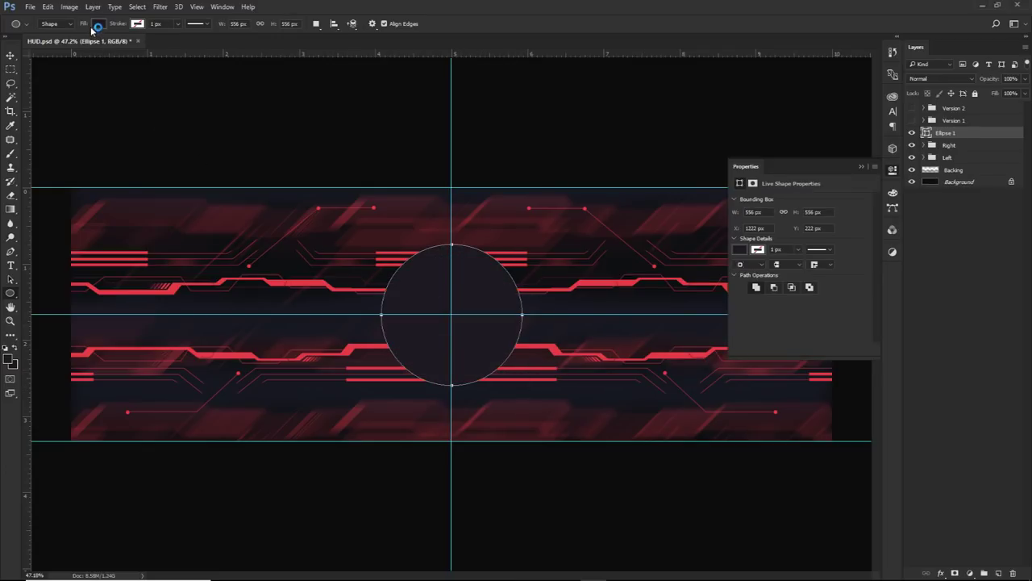
click(53, 44)
click(137, 24)
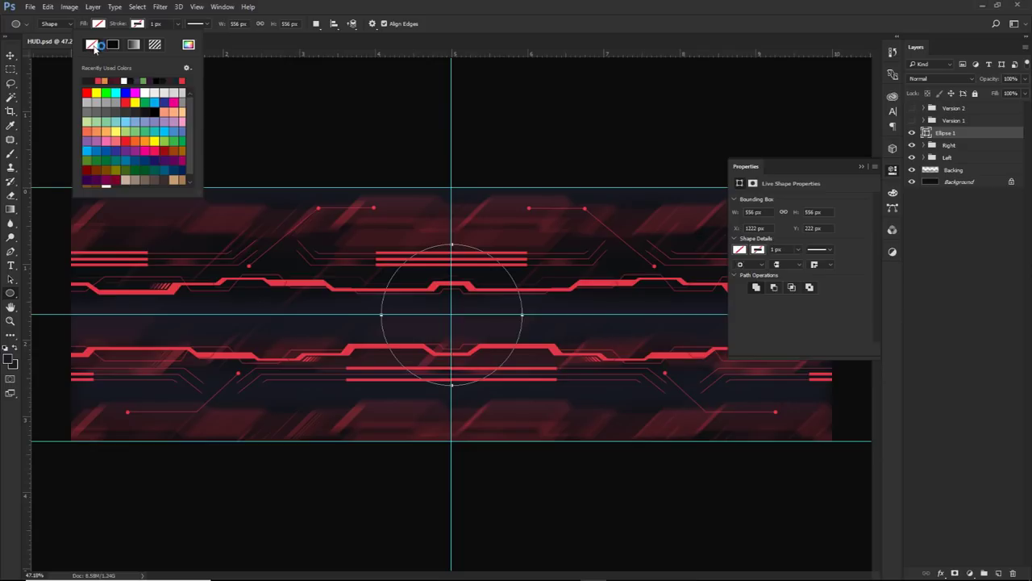
click(99, 80)
click(167, 24)
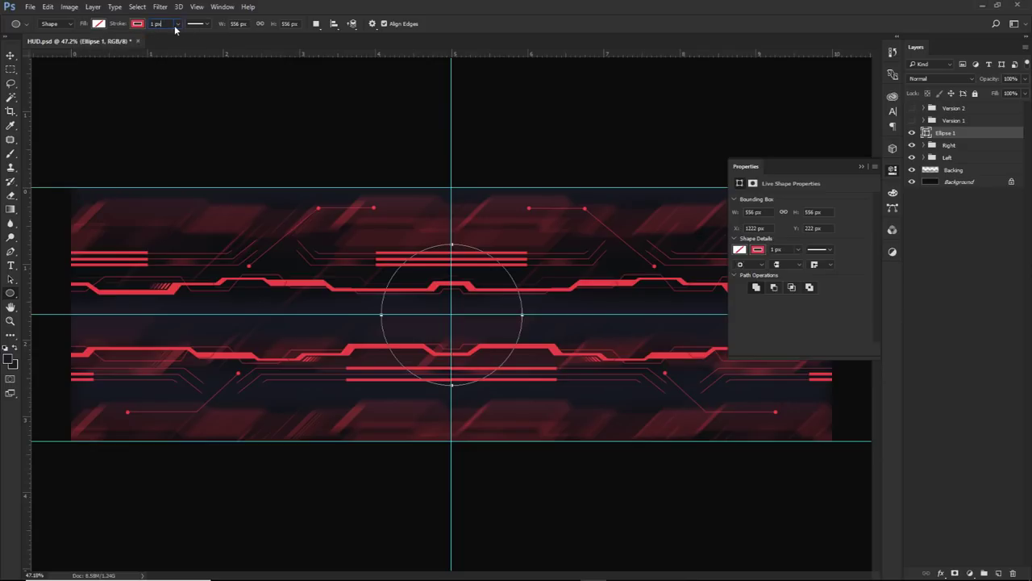
click(178, 23)
drag(179, 37, 181, 38)
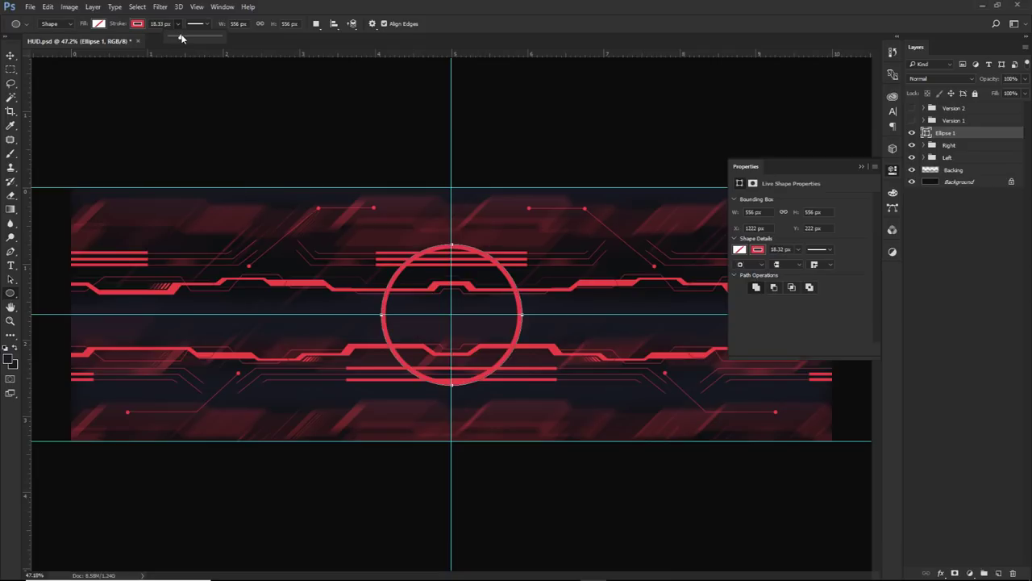
- Set the circle's stroke width to exactly 20 px and keep the line style solid
key(v)
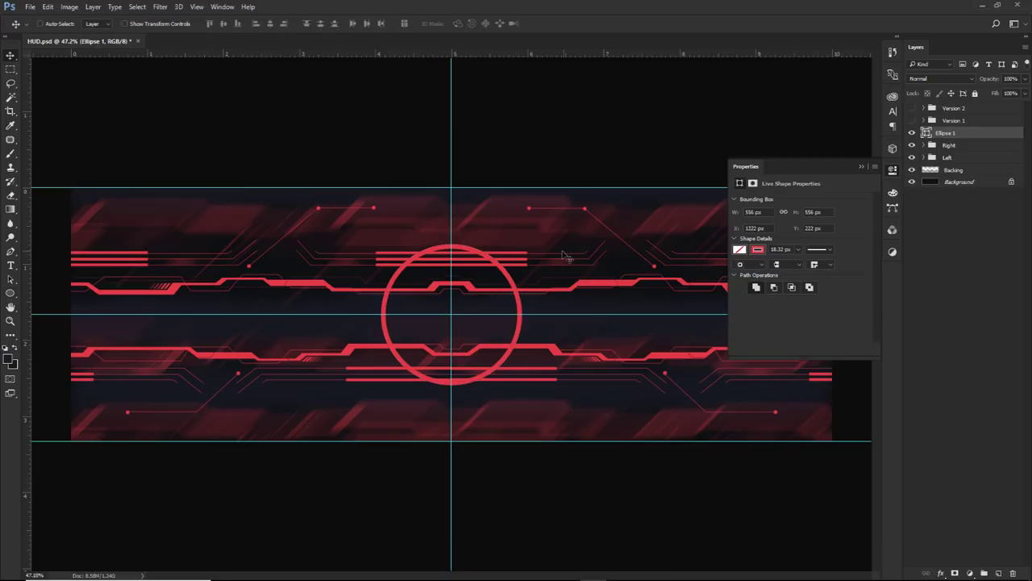
click(892, 169)
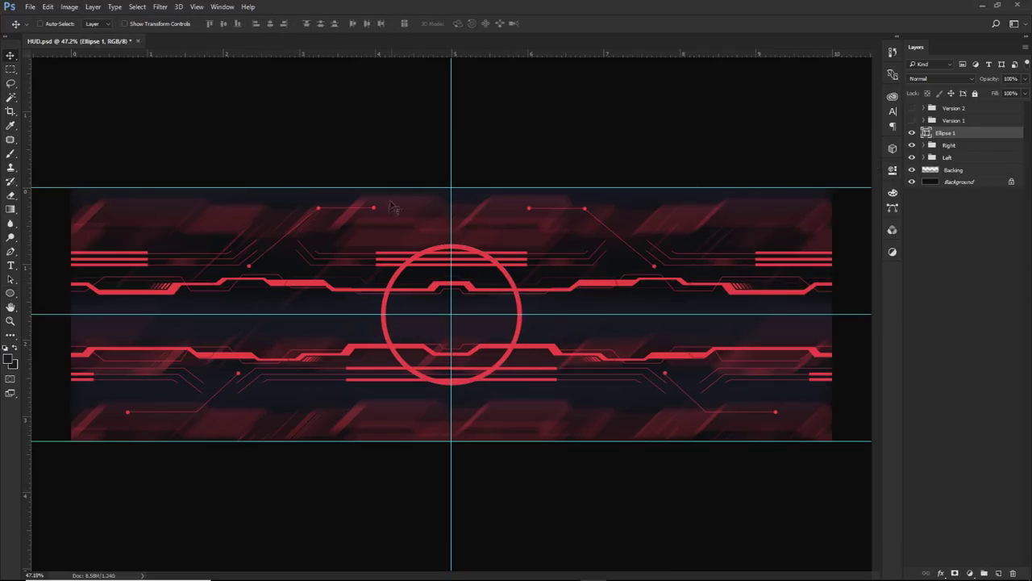
click(10, 293)
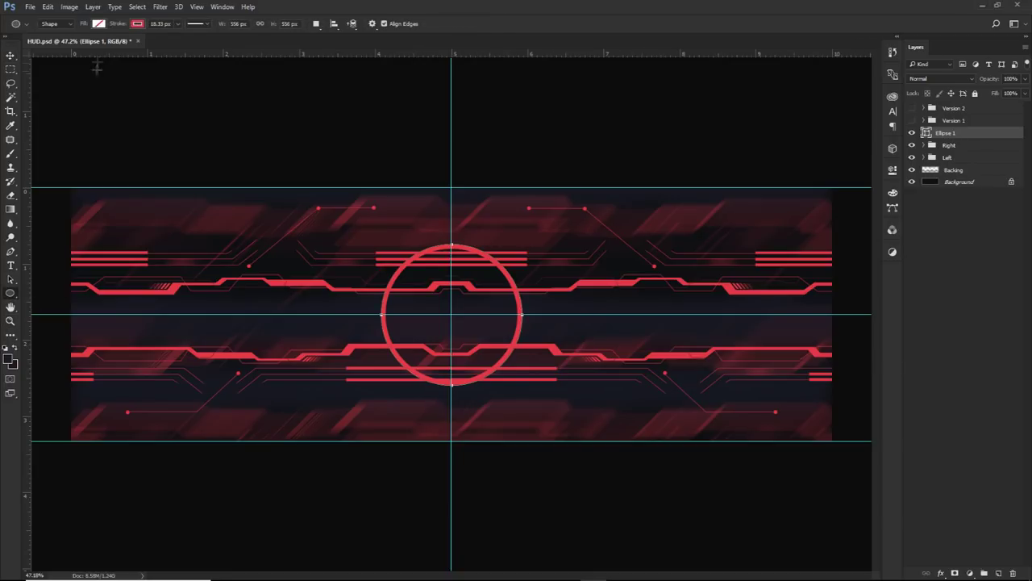
click(136, 24)
double_click(161, 24)
click(193, 27)
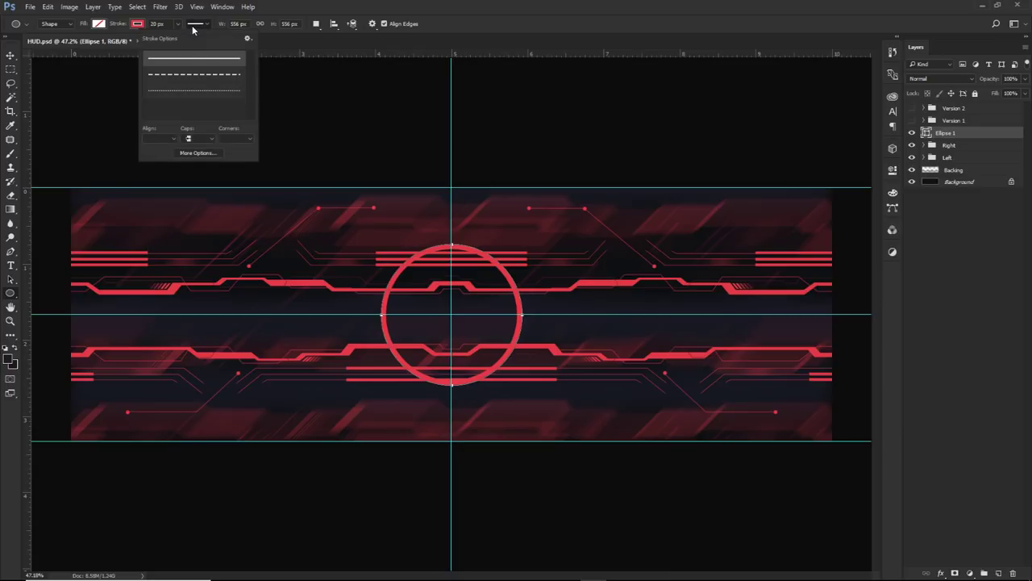
click(12, 66)
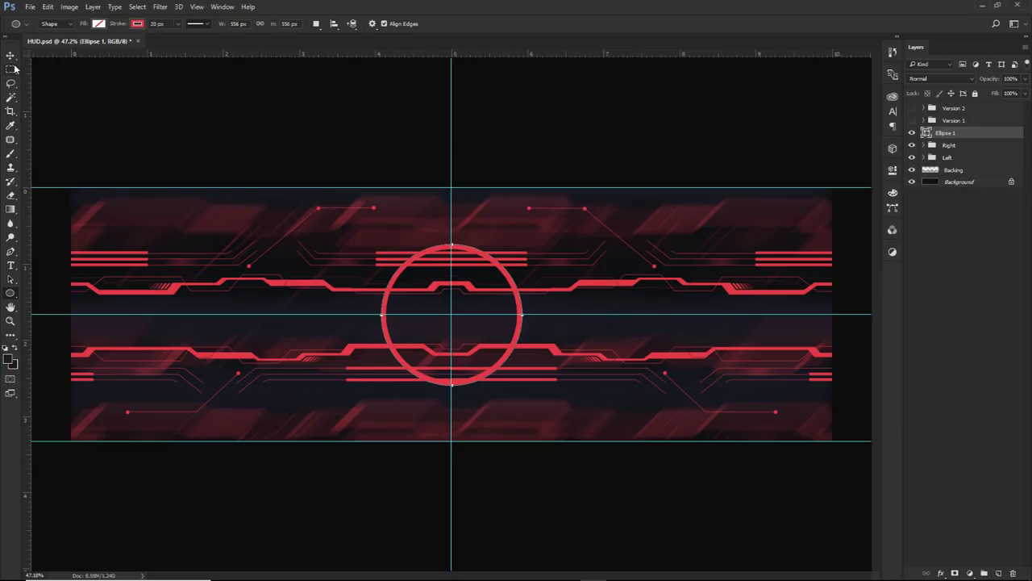
click(12, 58)
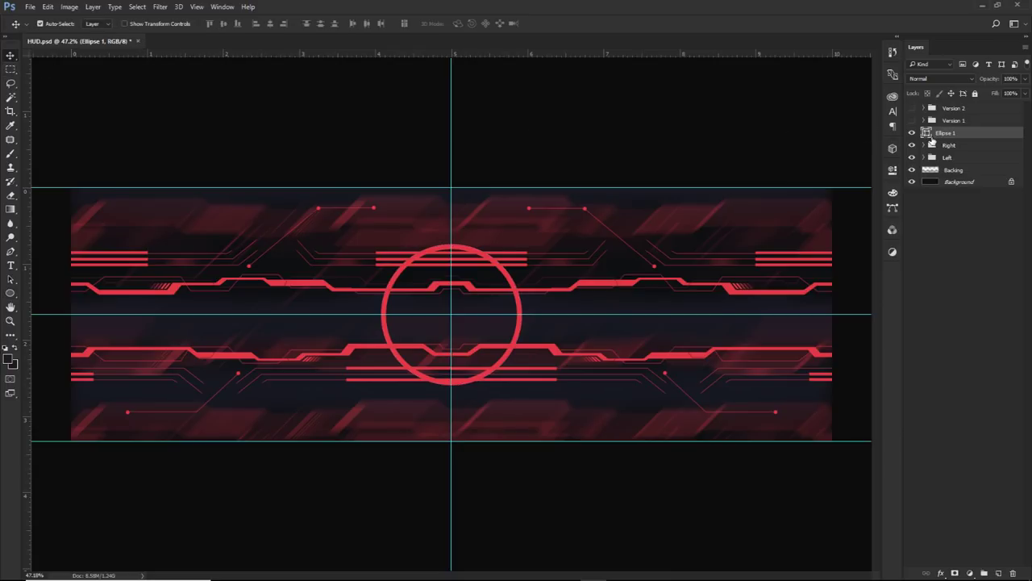
- Duplicate the Ellipse 1 circle layer and give the lower original a dashed stroke
key(ctrl+j)
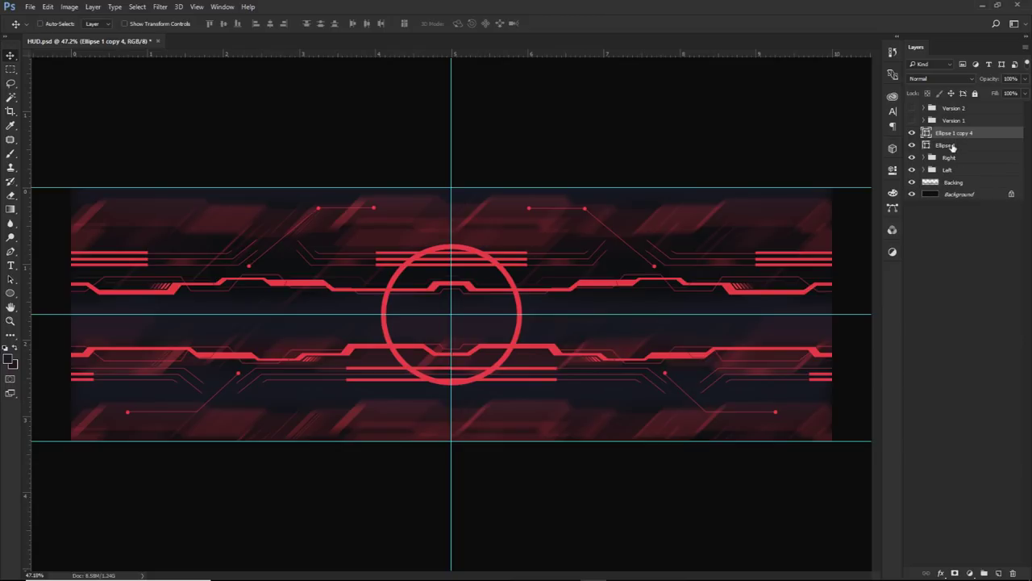
click(954, 148)
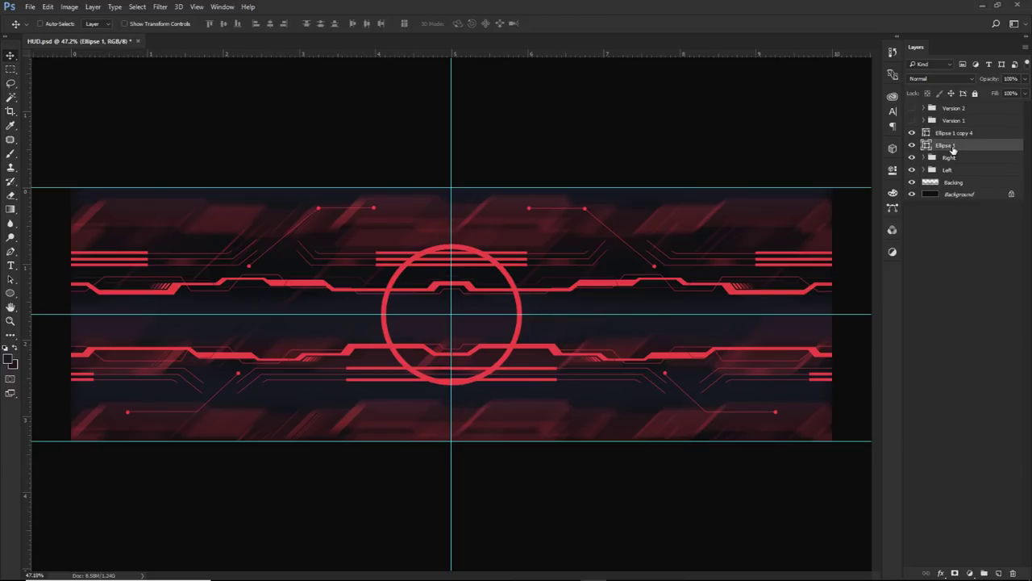
click(10, 293)
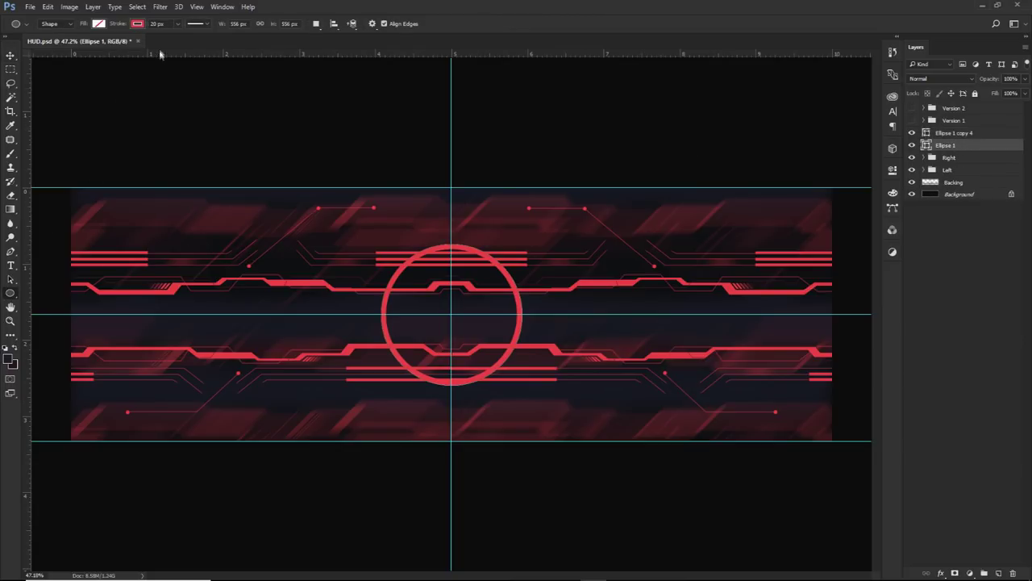
click(205, 28)
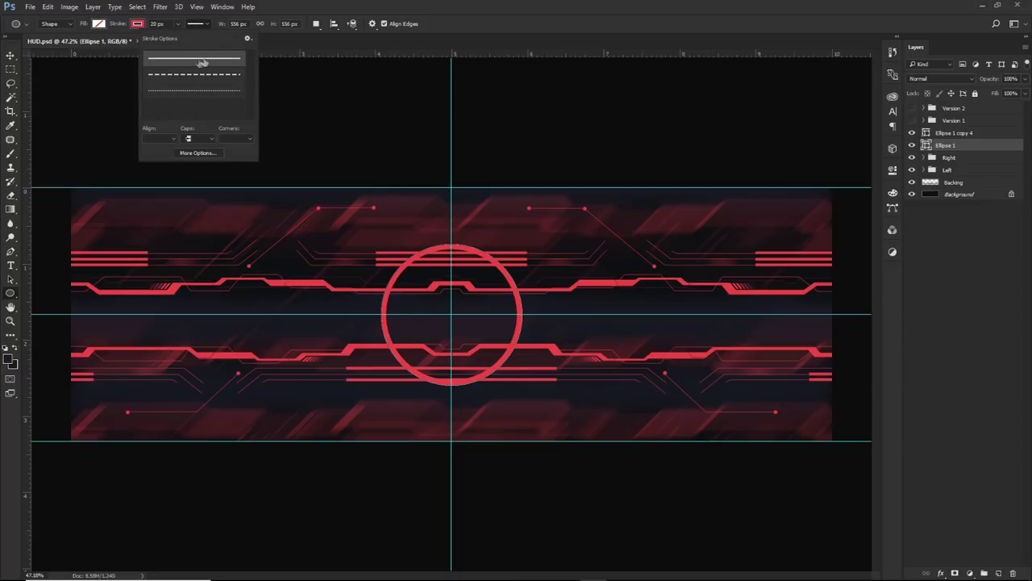
click(171, 76)
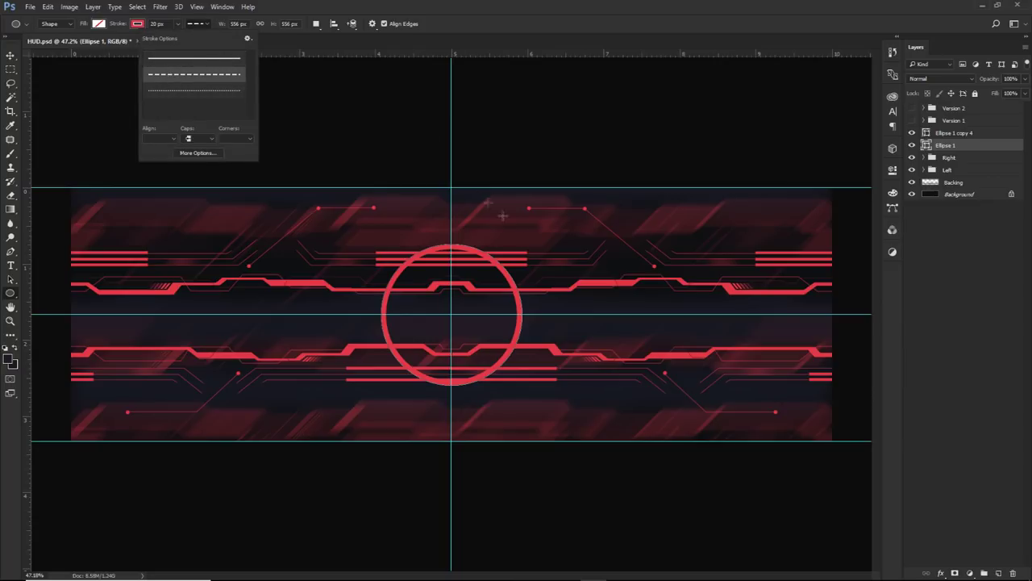
- Move the dashed circle beside the solid ring, widen its stroke to about 67 px, and place it back over the ring
click(11, 55)
drag(401, 220, 534, 221)
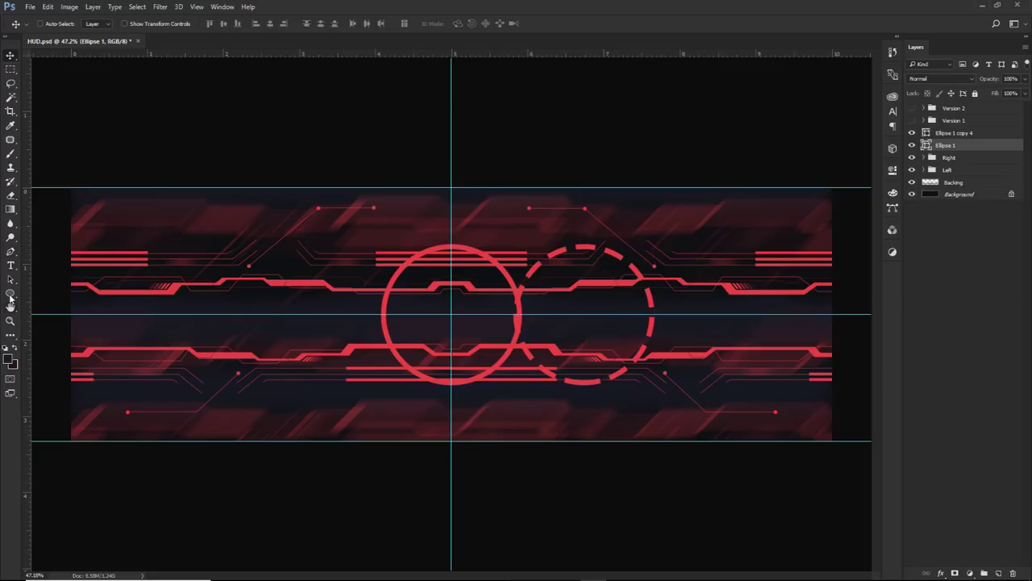
click(11, 292)
click(178, 24)
drag(169, 38, 190, 41)
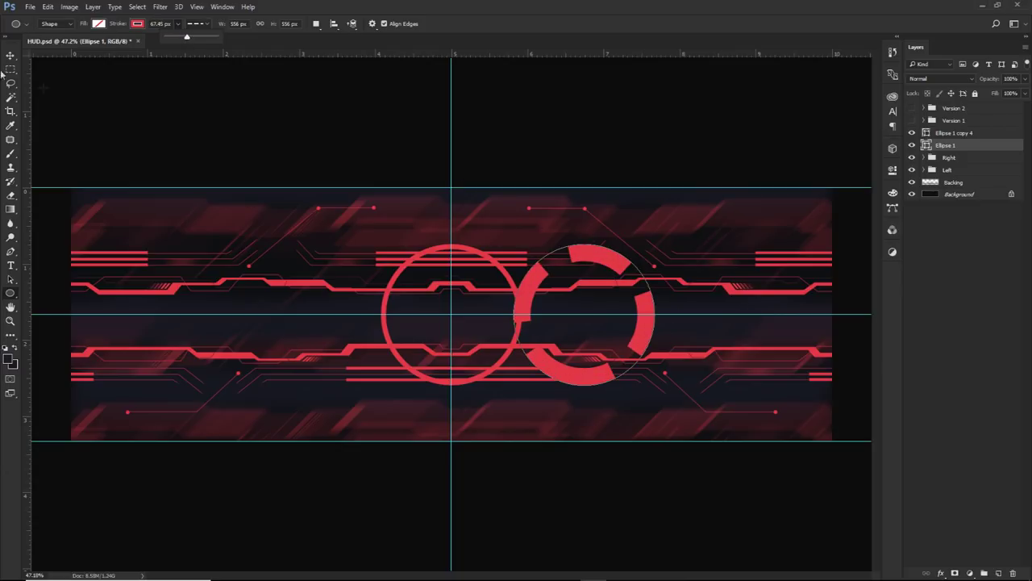
key(v)
drag(657, 299, 511, 288)
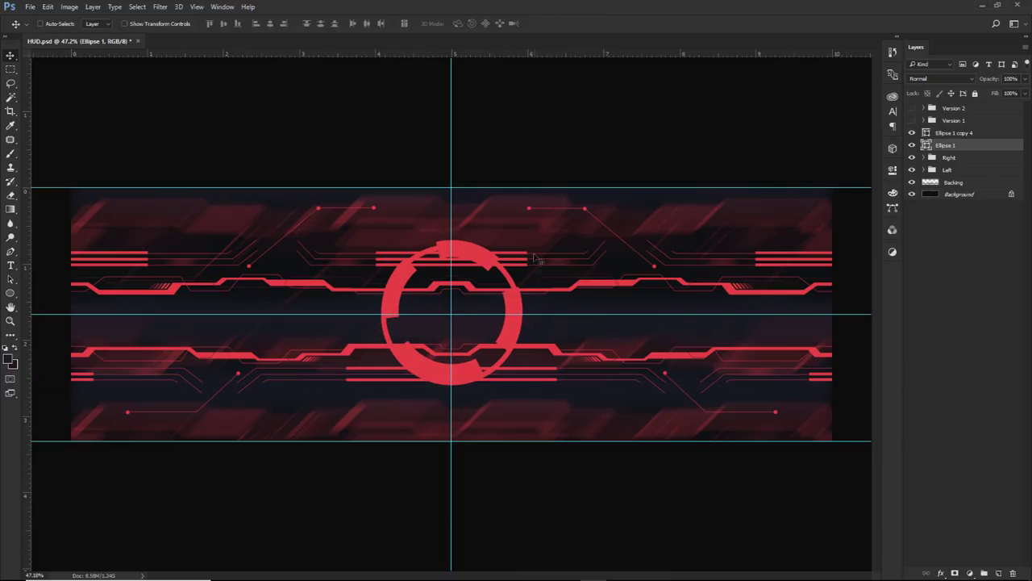
- Widen the dashed circle's stroke to about 92 px, transform it to align with the solid ring, and hide the guides
click(10, 292)
click(178, 24)
drag(180, 38, 183, 38)
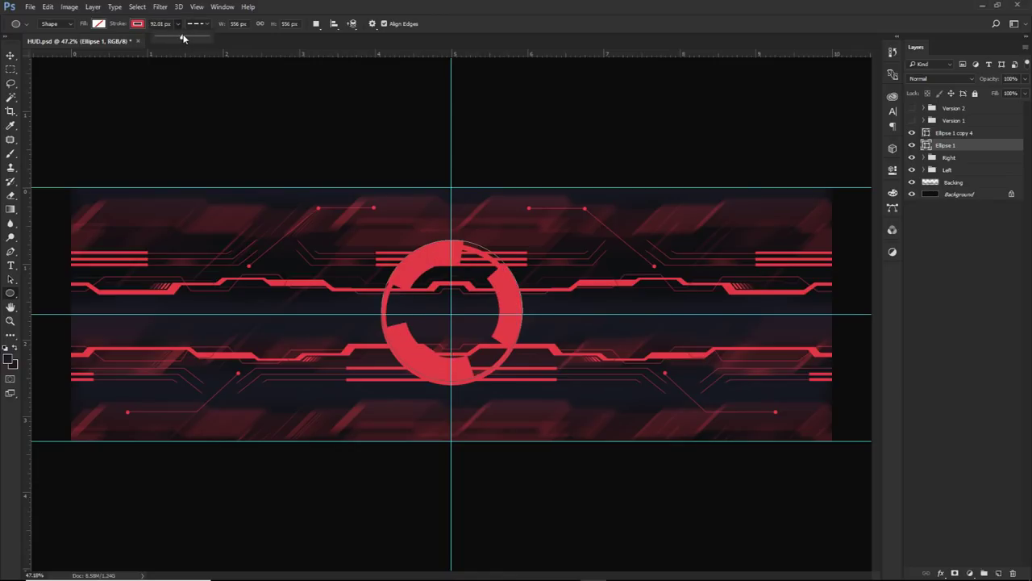
click(10, 55)
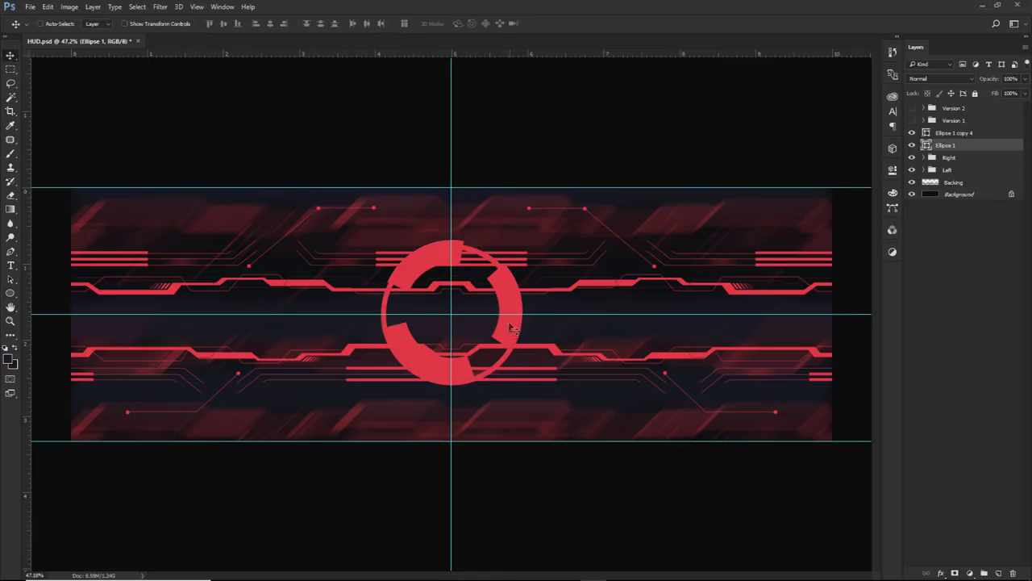
key(ctrl+t)
drag(476, 337, 480, 341)
key(Return)
key(ctrl+h)
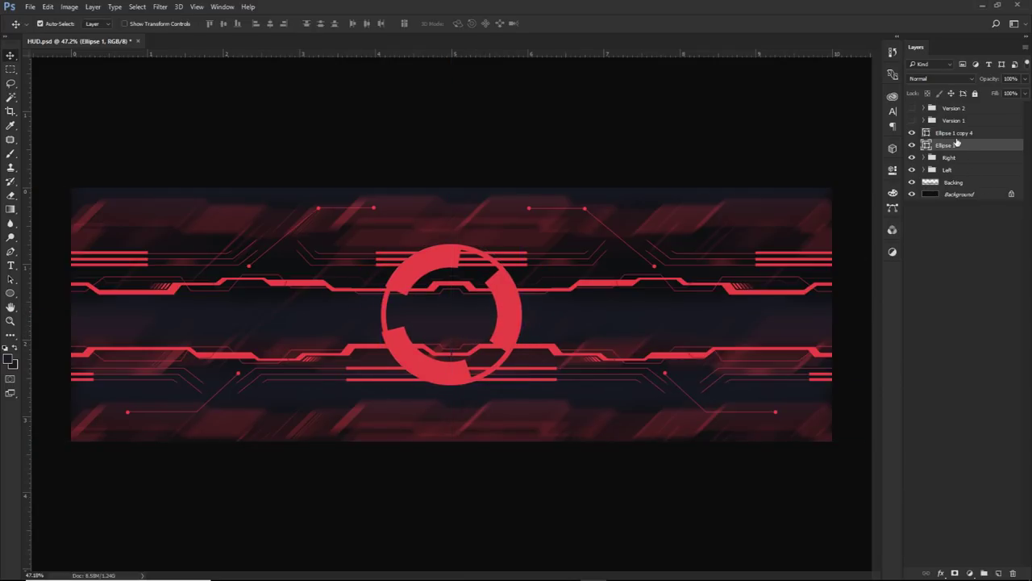
- Group the solid and dashed circle layers and merge the group into one pixel layer
click(954, 132)
key(Delete)
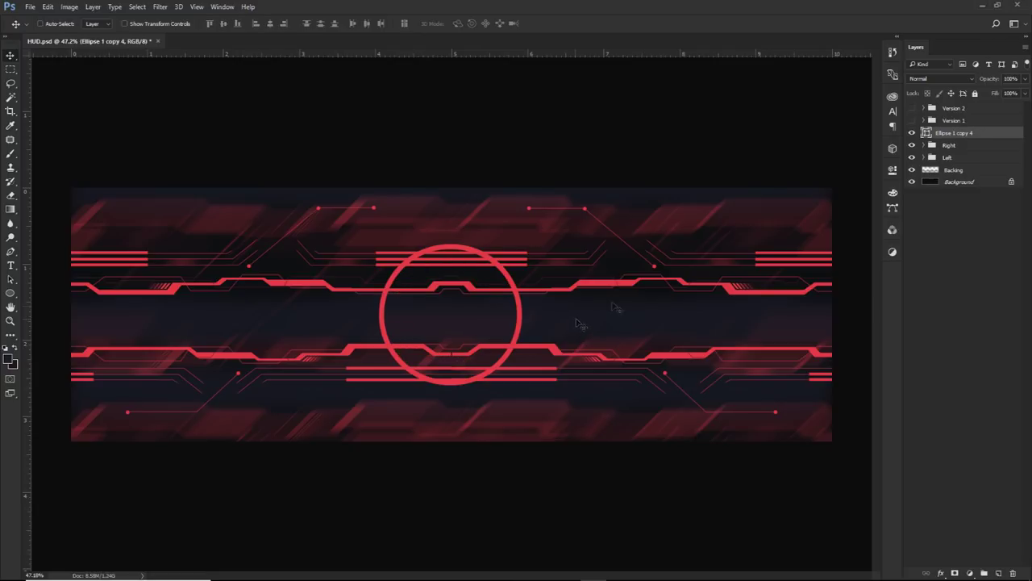
key(ctrl+z)
key(ctrl+g)
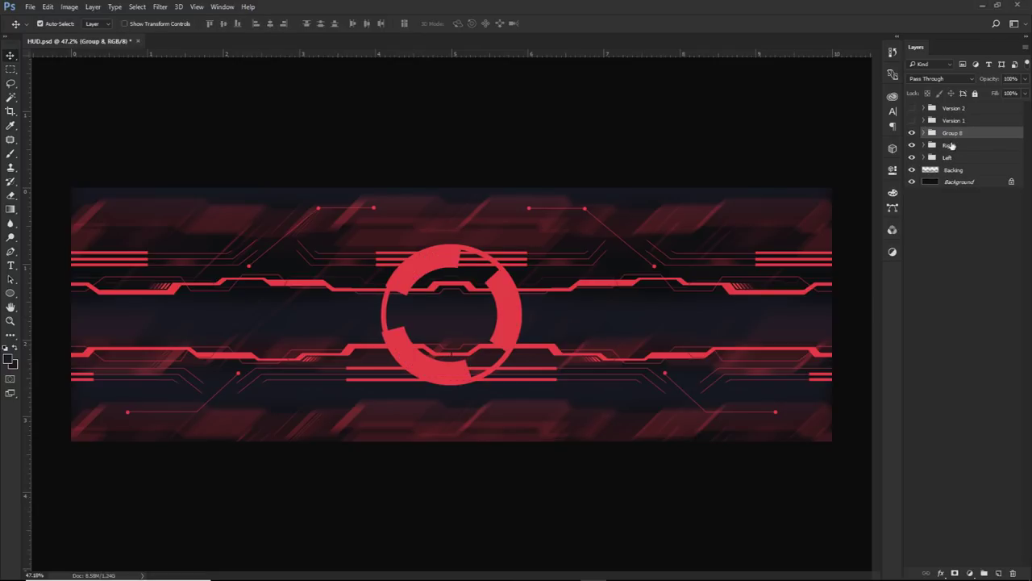
key(ctrl+e)
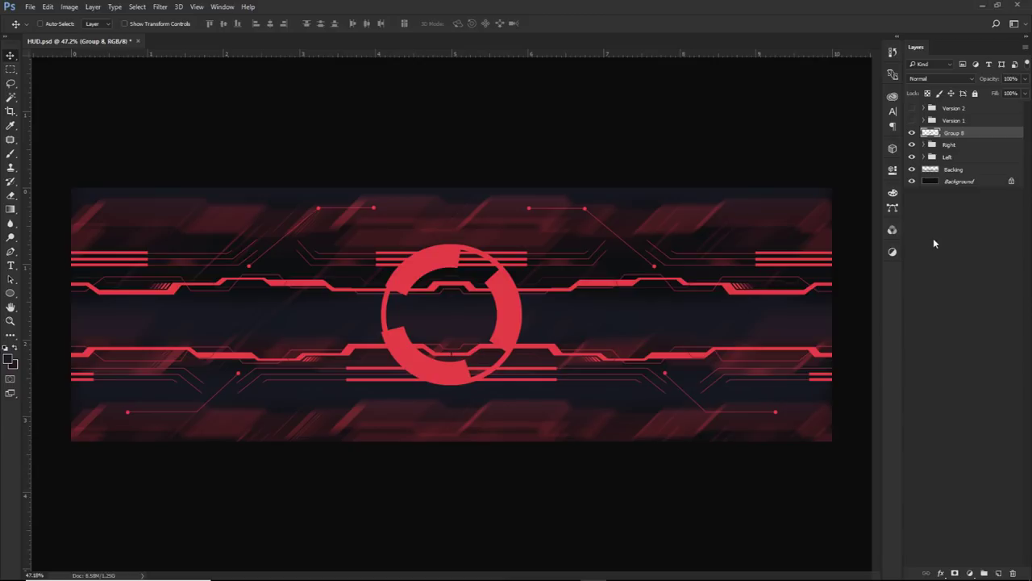
- Apply a Color Overlay layer style in colour 221719 to the merged ring
double_click(995, 133)
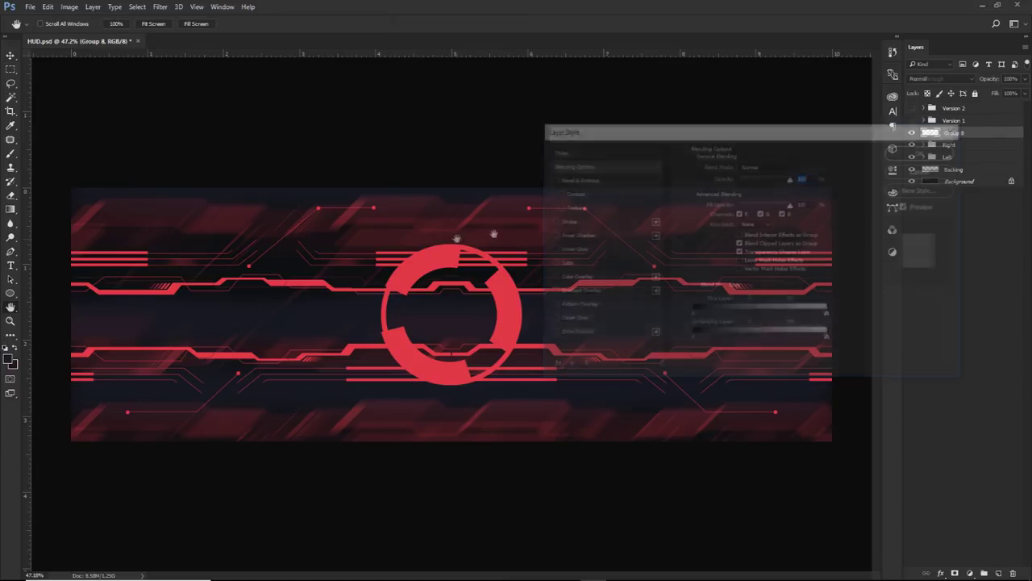
click(572, 277)
click(802, 167)
text(221719)
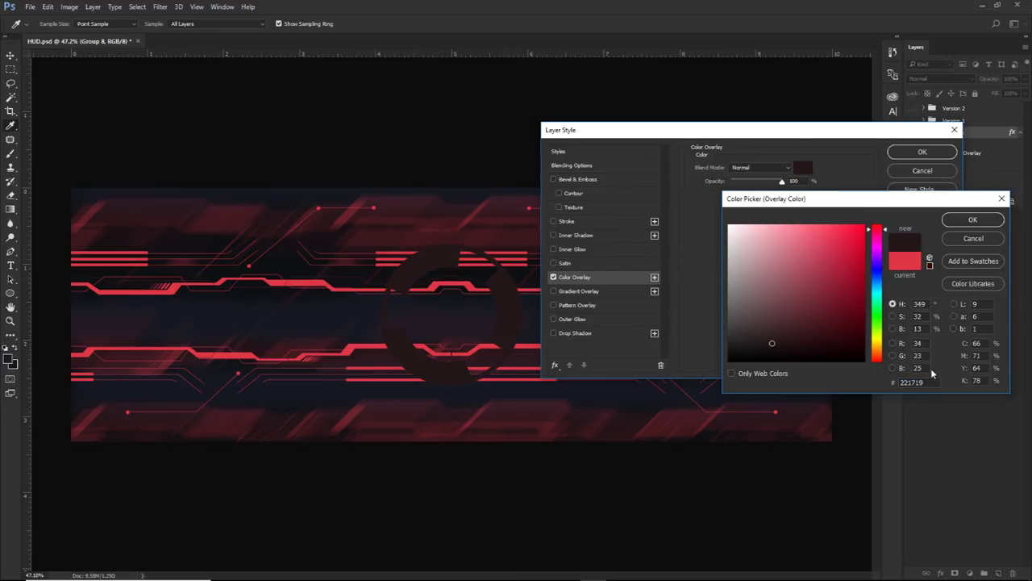
click(973, 220)
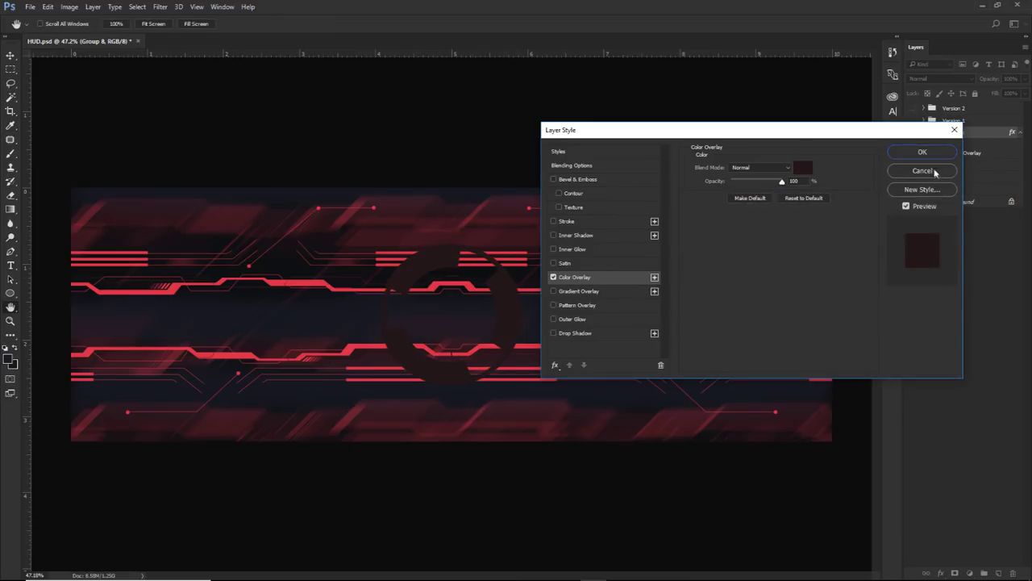
click(923, 152)
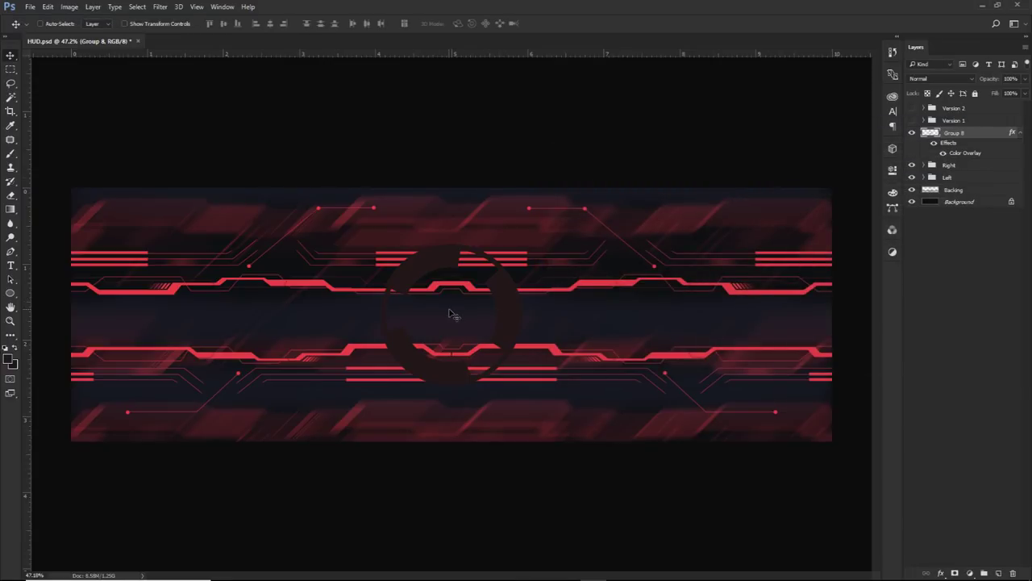
- Draw a circle shape about 492 px in diameter, centred within the dark ring
scroll(451, 313, up, 3)
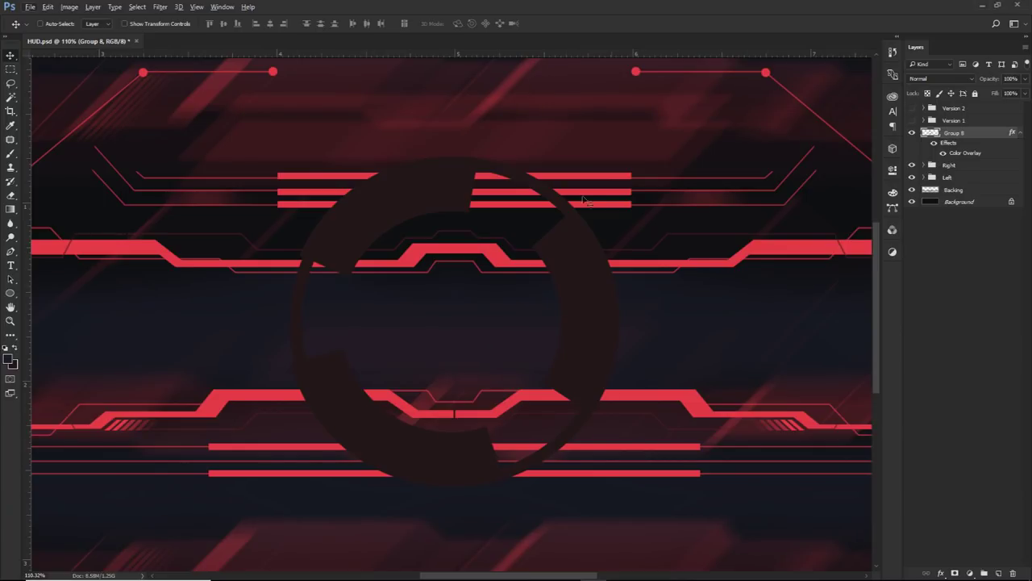
drag(11, 293, 60, 321)
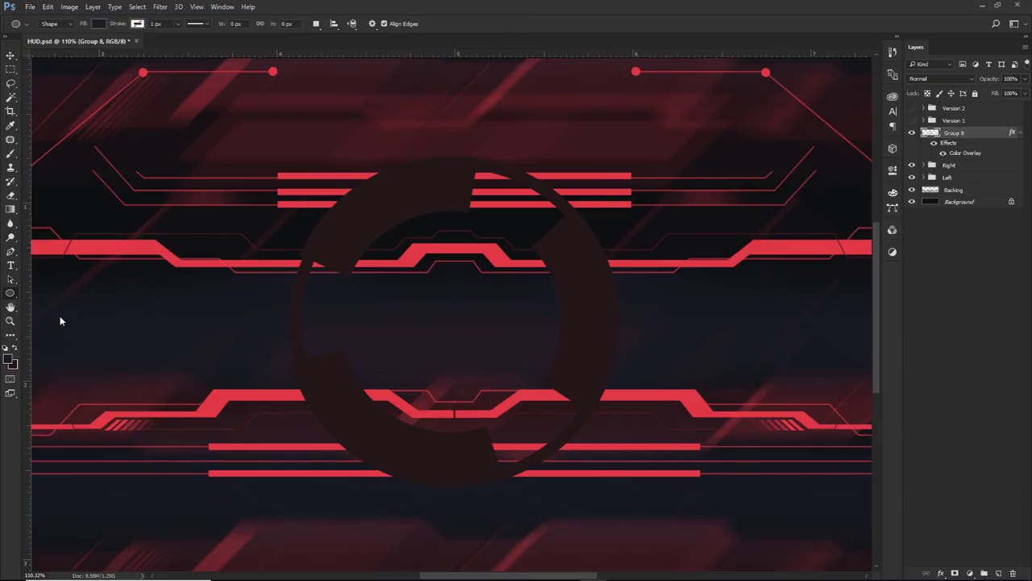
drag(456, 321, 601, 472)
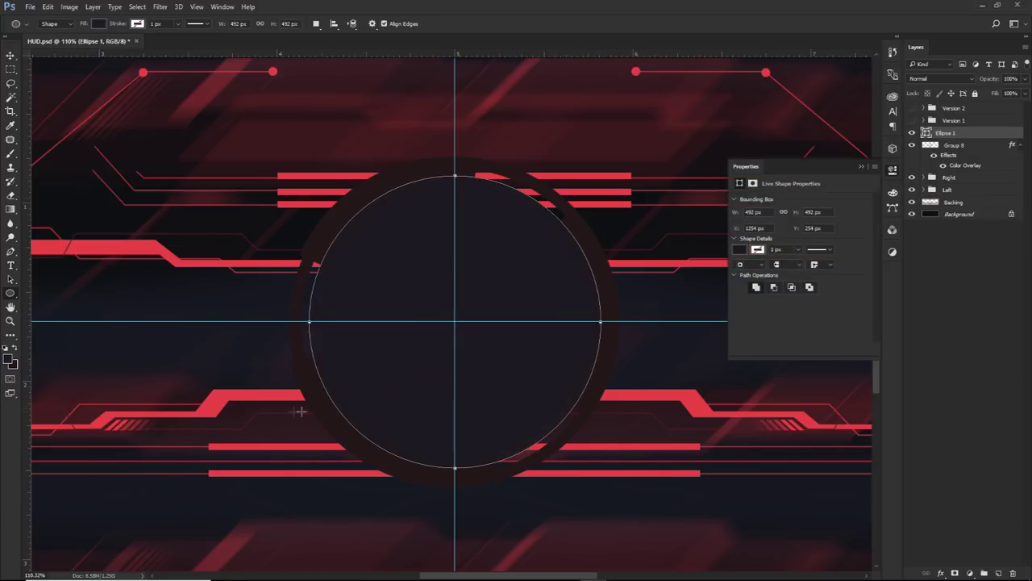
- Remove the new circle's fill and give it a red stroke about 7.4 px wide
click(98, 23)
click(52, 44)
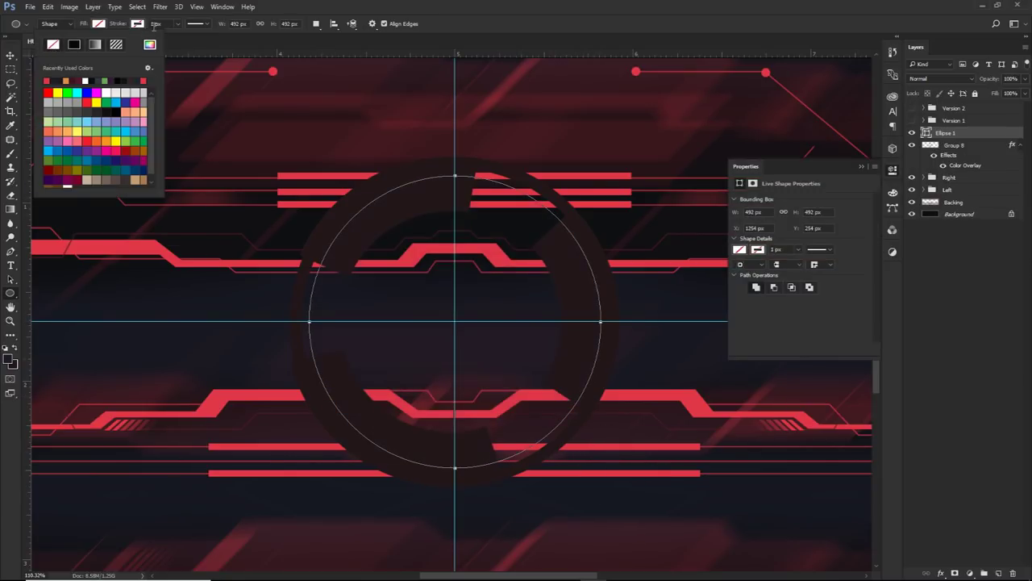
click(137, 24)
click(84, 81)
click(179, 23)
drag(172, 38, 178, 42)
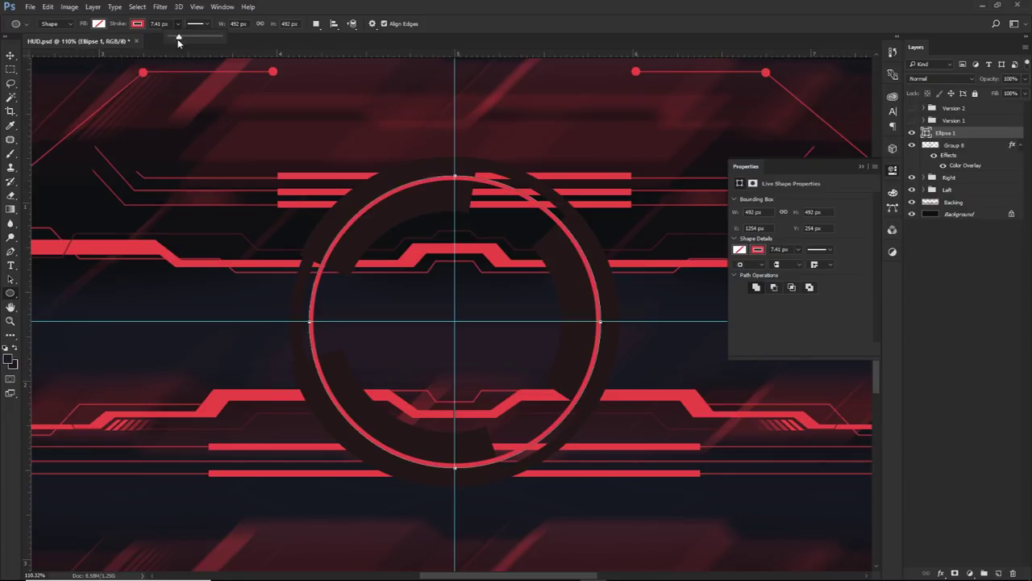
click(11, 55)
scroll(678, 242, down, 2)
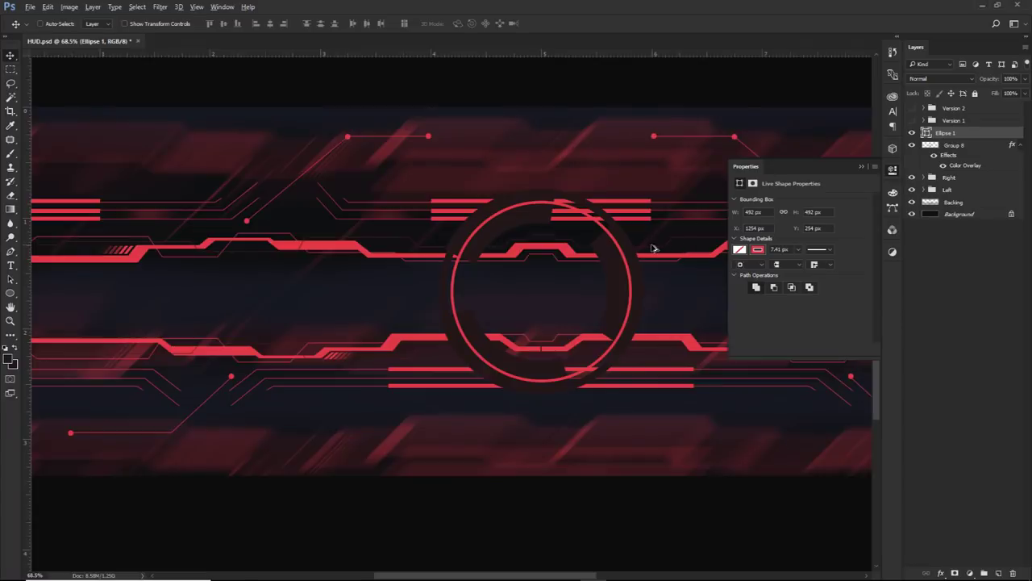
scroll(659, 248, down, 1)
click(892, 170)
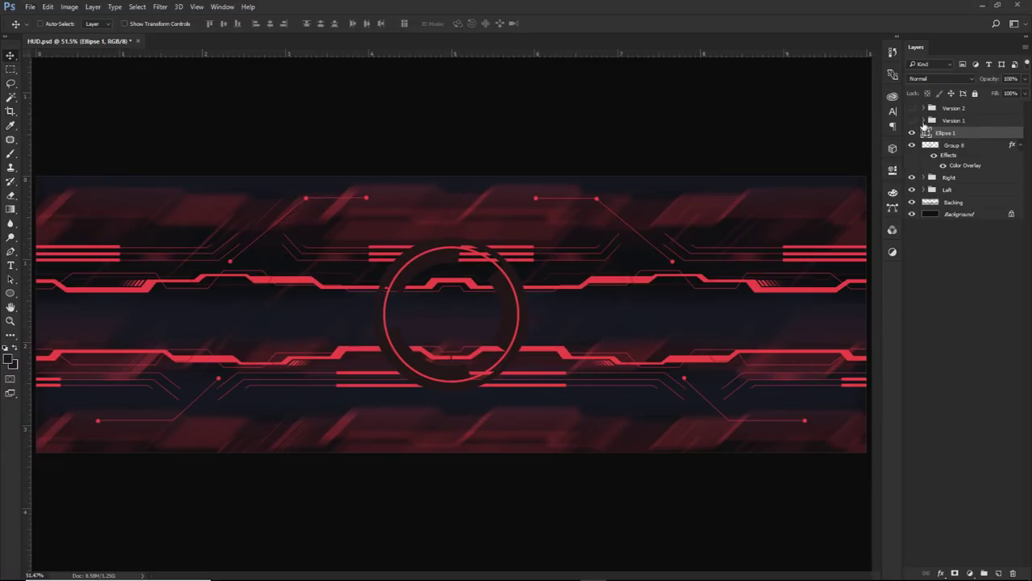
- Copy the Logo layer out of the Version 2 group to the top of the layer stack, leaving the reference groups collapsed and hidden
click(924, 120)
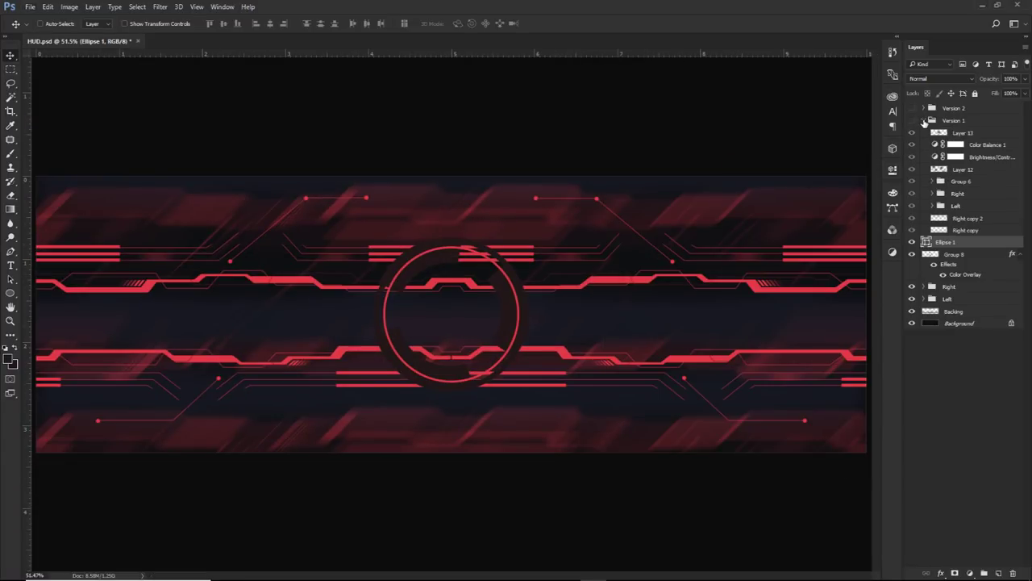
click(924, 121)
click(925, 107)
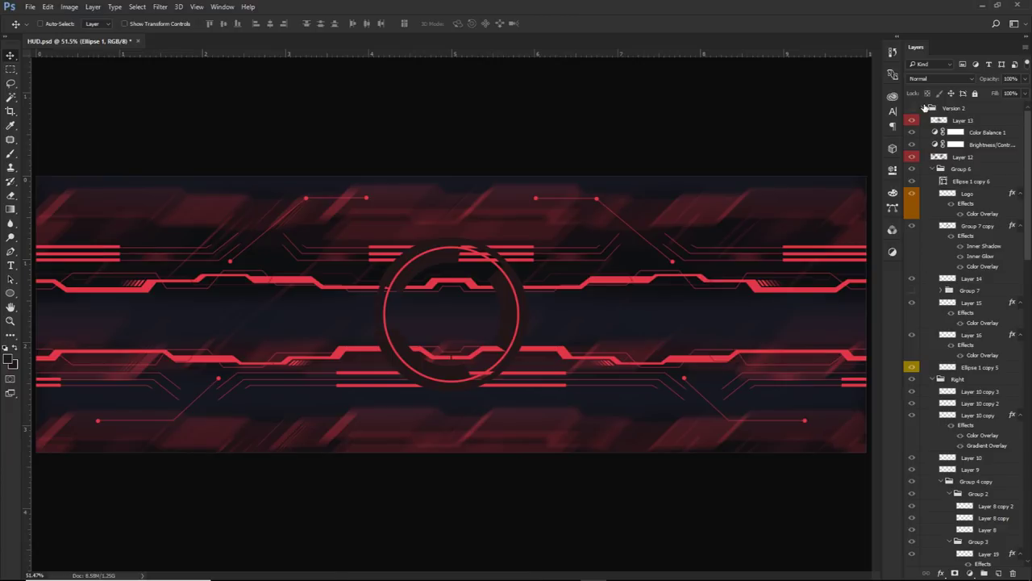
drag(976, 196, 952, 107)
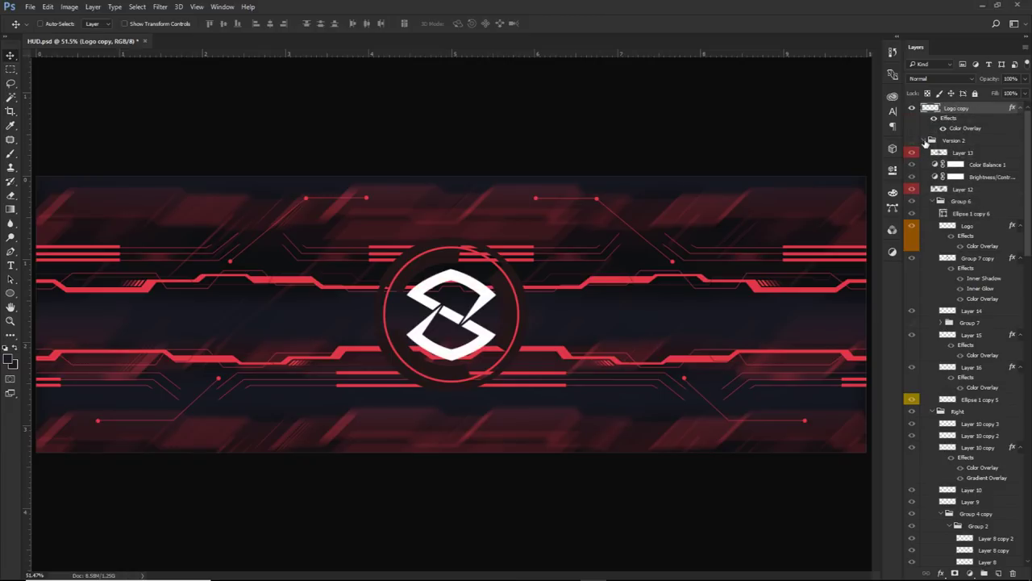
click(923, 140)
click(912, 140)
- Place the Logo copy layer directly above Ellipse 1 and scale the logo down slightly about its centre
drag(958, 109, 950, 157)
key(ctrl+t)
drag(498, 271, 491, 276)
key(Return)
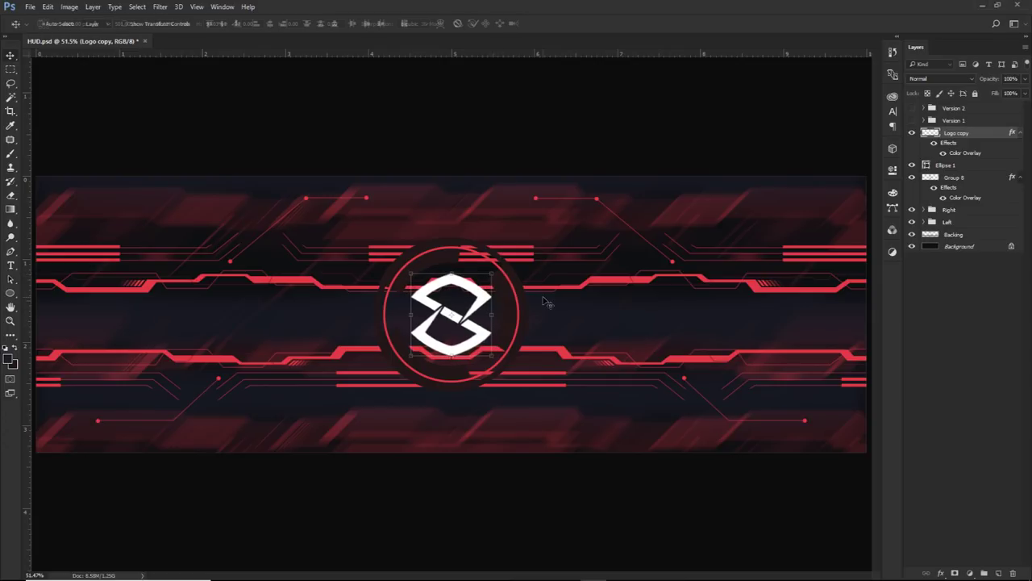
- Rasterize the layer style of the Group 8 layer so its dark colour overlay is baked into the pixels
double_click(982, 166)
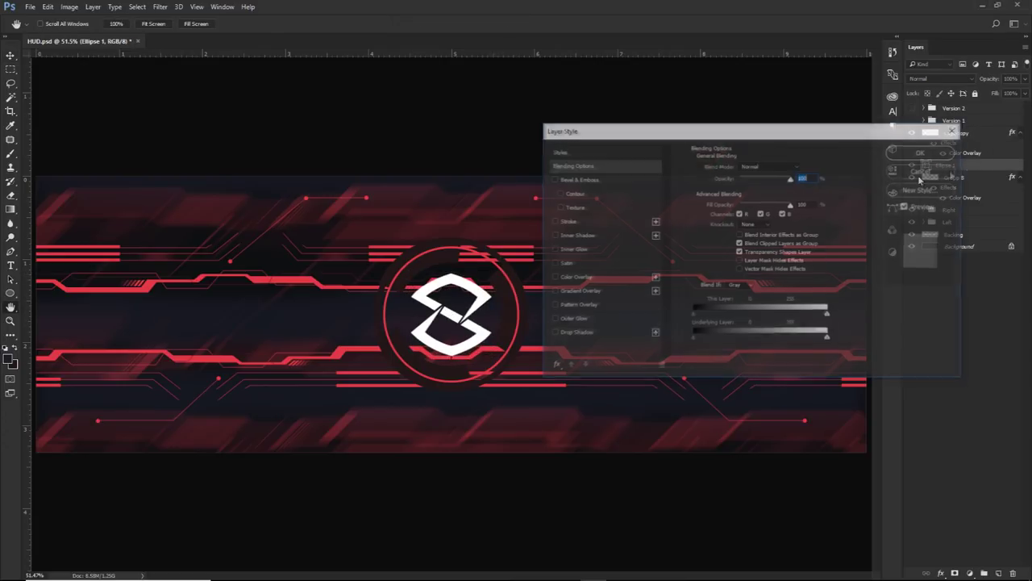
click(912, 176)
click(984, 180)
double_click(984, 179)
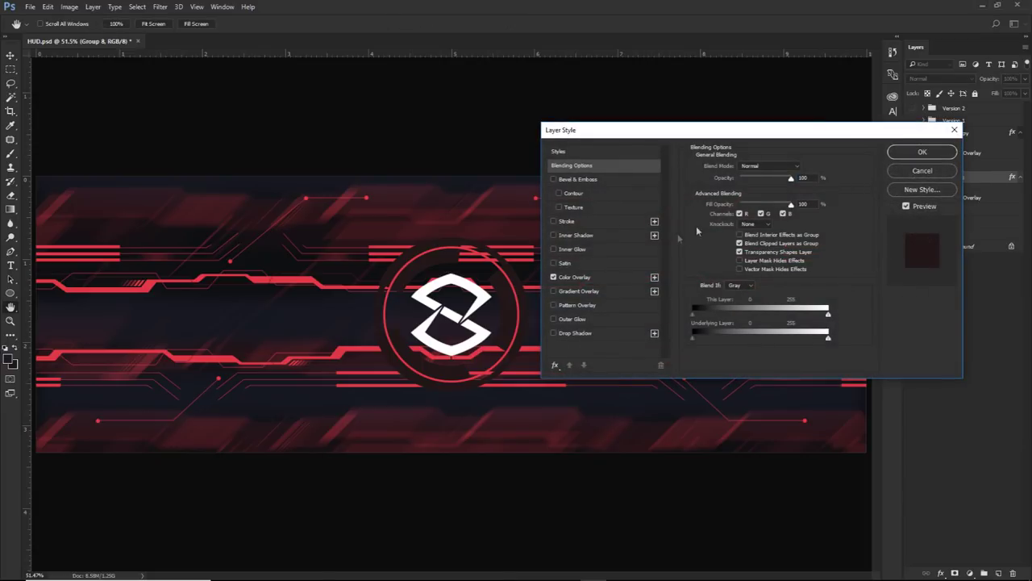
click(922, 170)
right_click(976, 178)
click(865, 247)
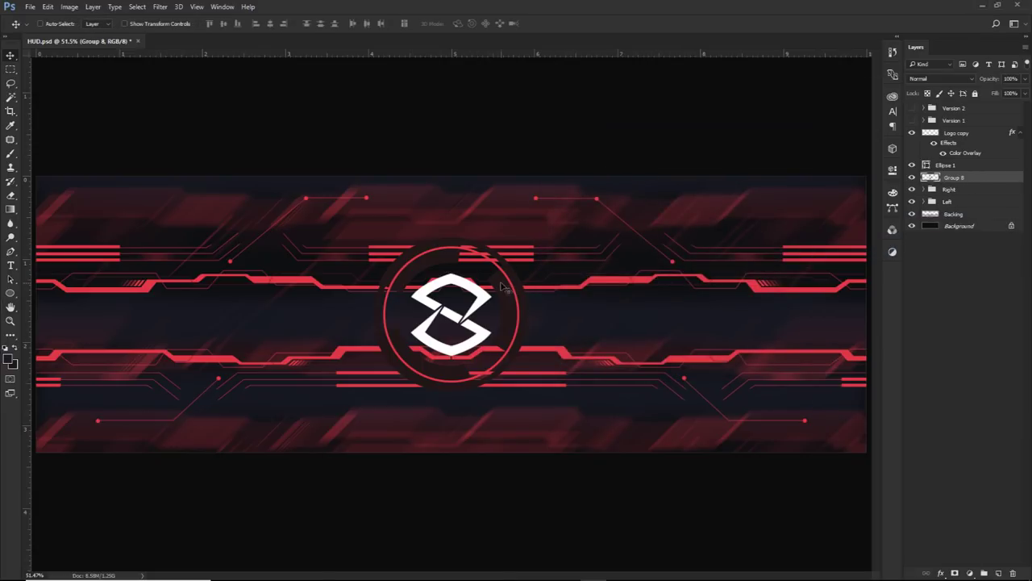
- Add a black Multiply inner shadow to the Group 8 layer
double_click(1000, 181)
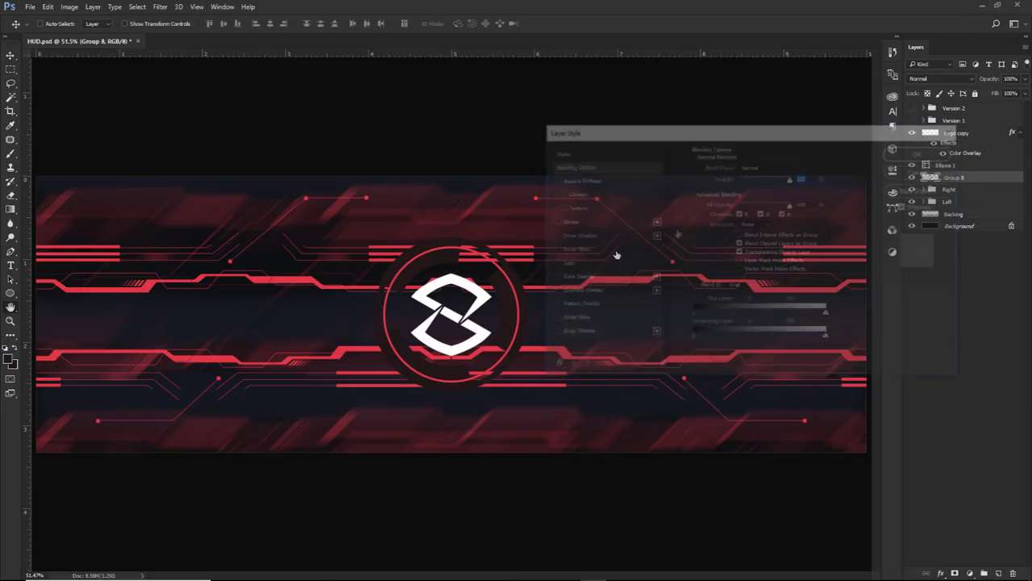
click(575, 235)
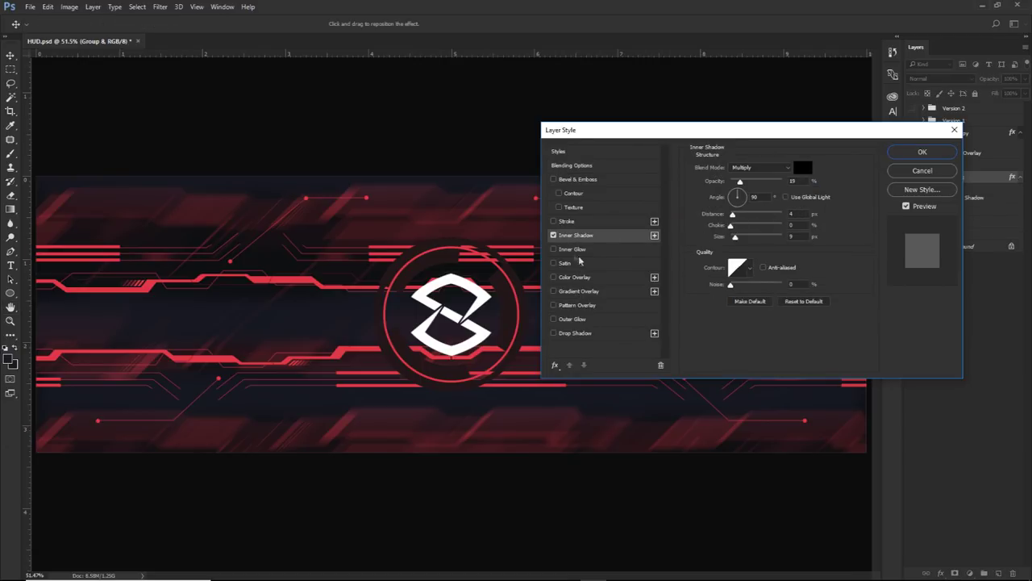
click(567, 222)
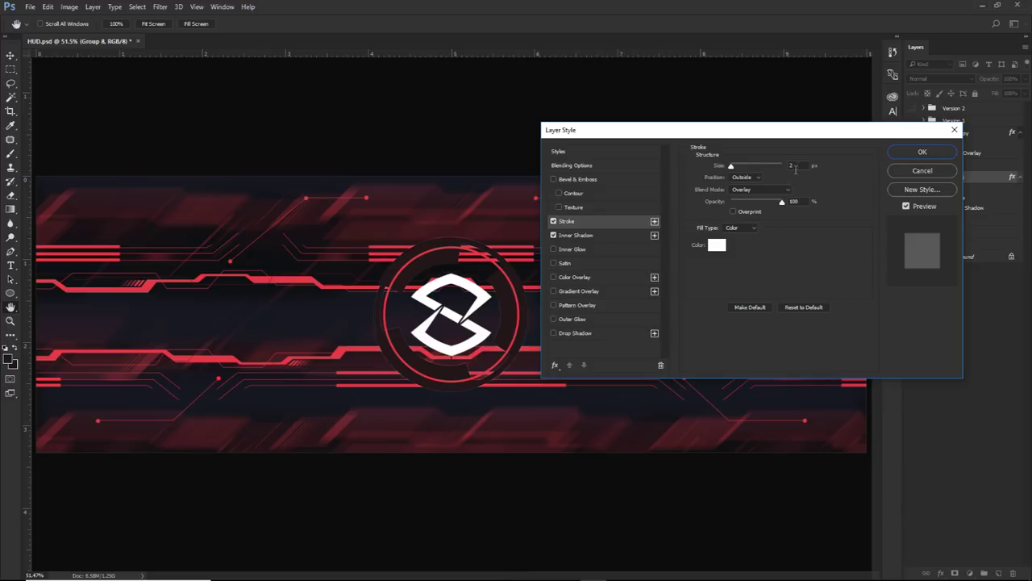
double_click(798, 165)
click(553, 221)
- Add a white Overlay inner glow at 4% opacity to Group 8 and apply the layer style
click(580, 236)
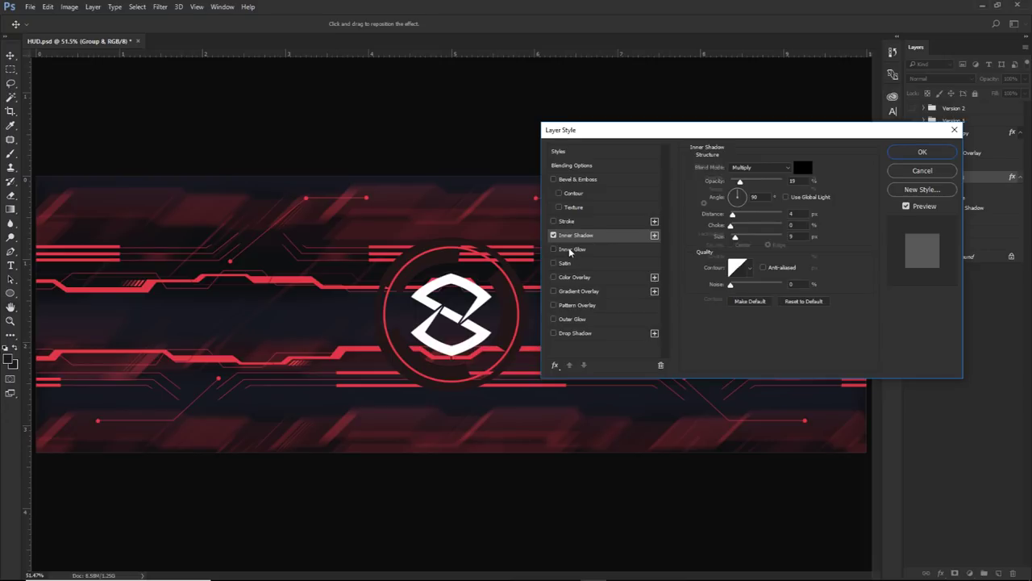
click(571, 250)
drag(729, 178, 732, 179)
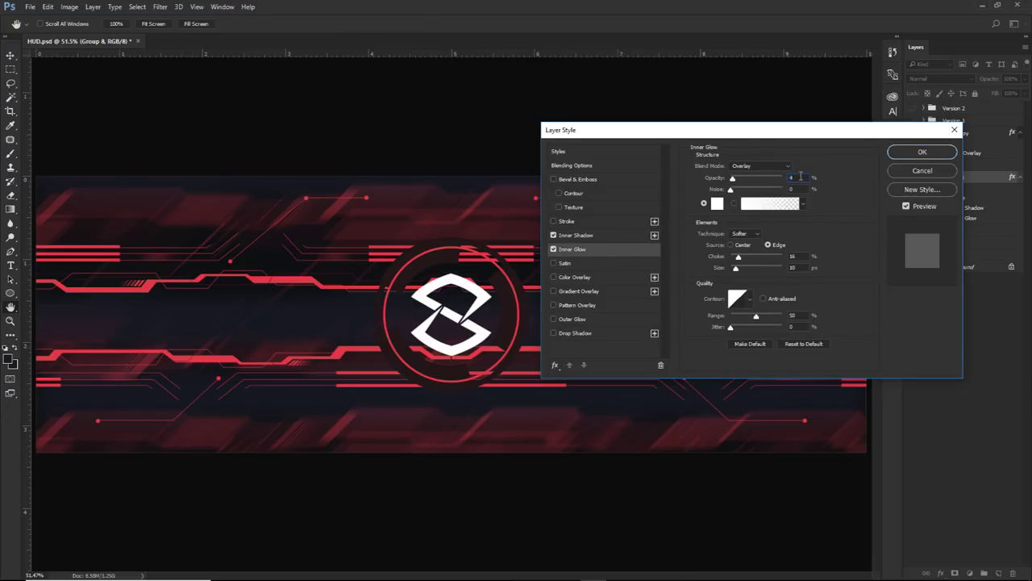
click(919, 152)
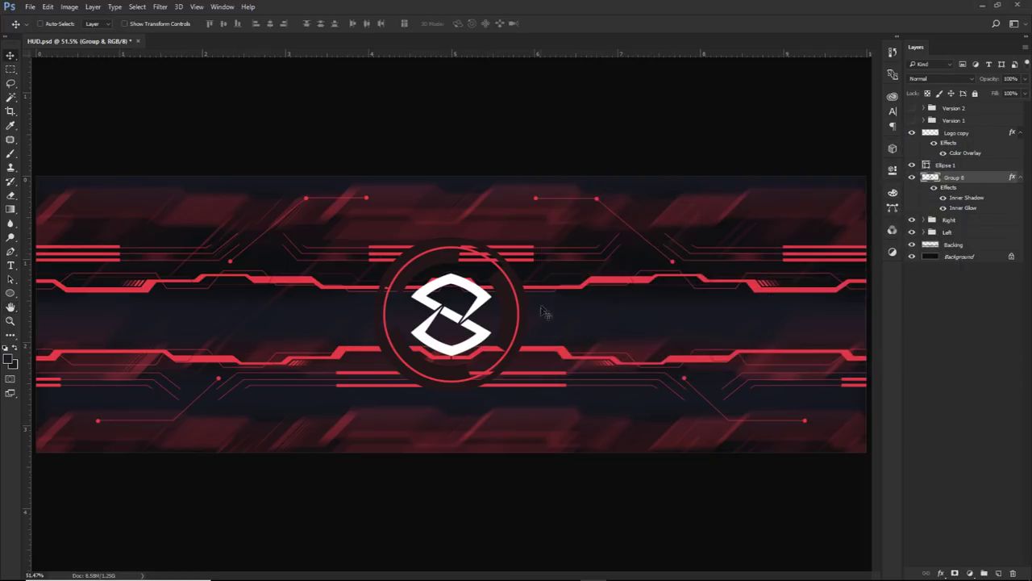
- Add a Brightness/Contrast adjustment layer above Logo copy with brightness 20 and contrast 18
scroll(541, 306, down, 4)
scroll(523, 316, up, 1)
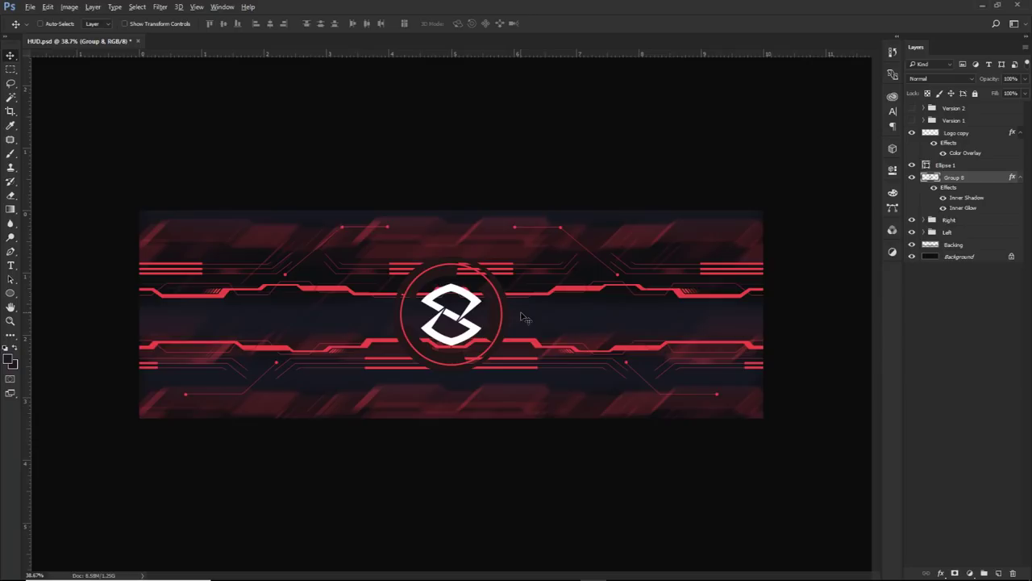
click(964, 136)
click(970, 573)
click(939, 376)
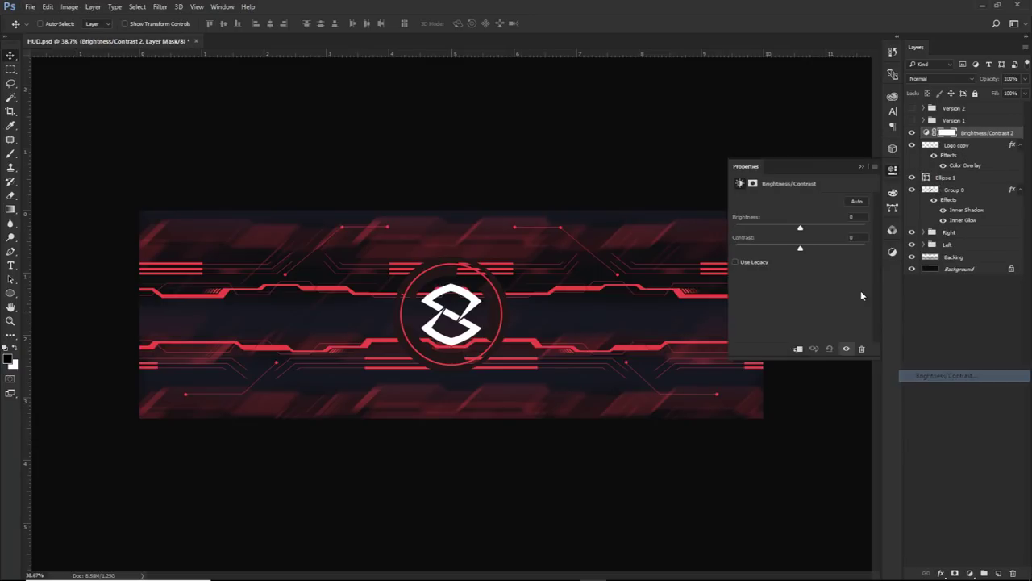
drag(801, 231, 798, 231)
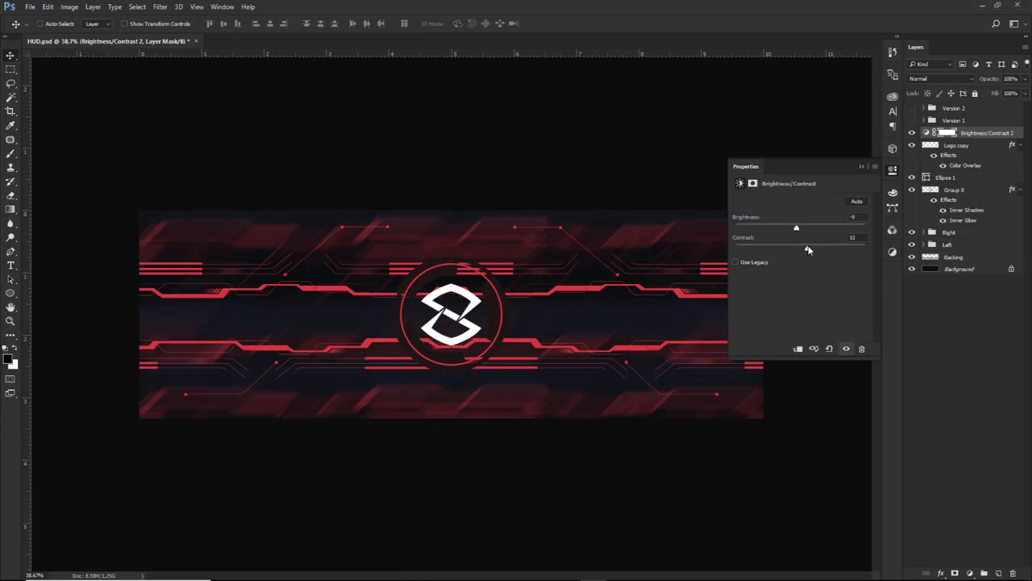
drag(803, 230, 810, 230)
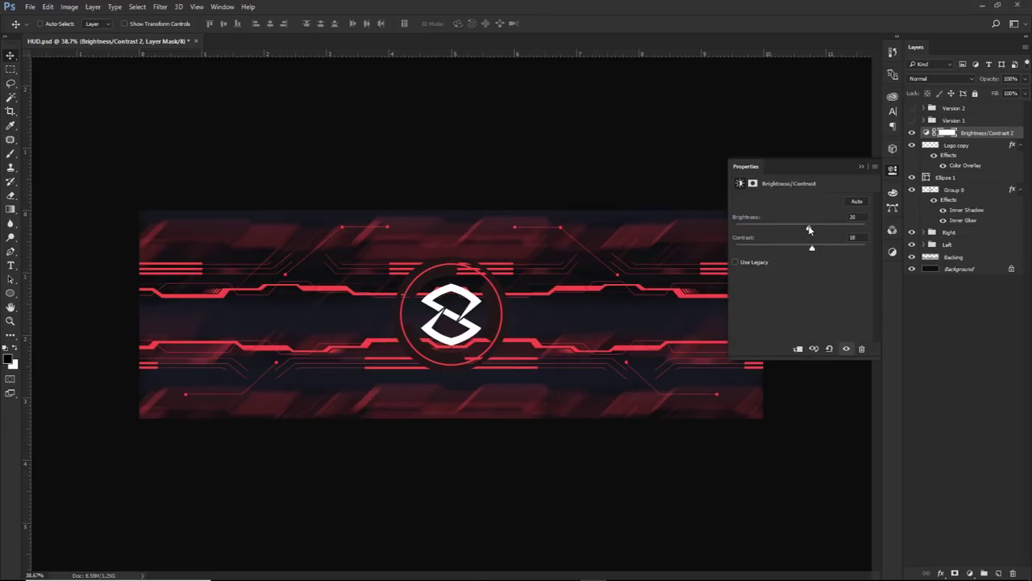
click(915, 169)
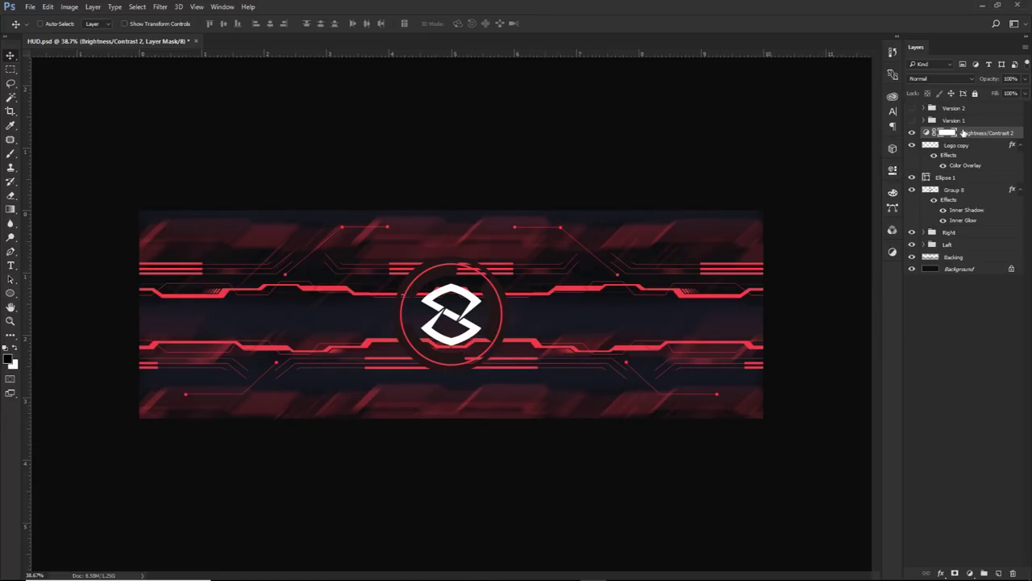
- Create a new layer above the Brightness/Contrast adjustment and sample the banner's dark red for a soft brush with 0% hardness
click(998, 573)
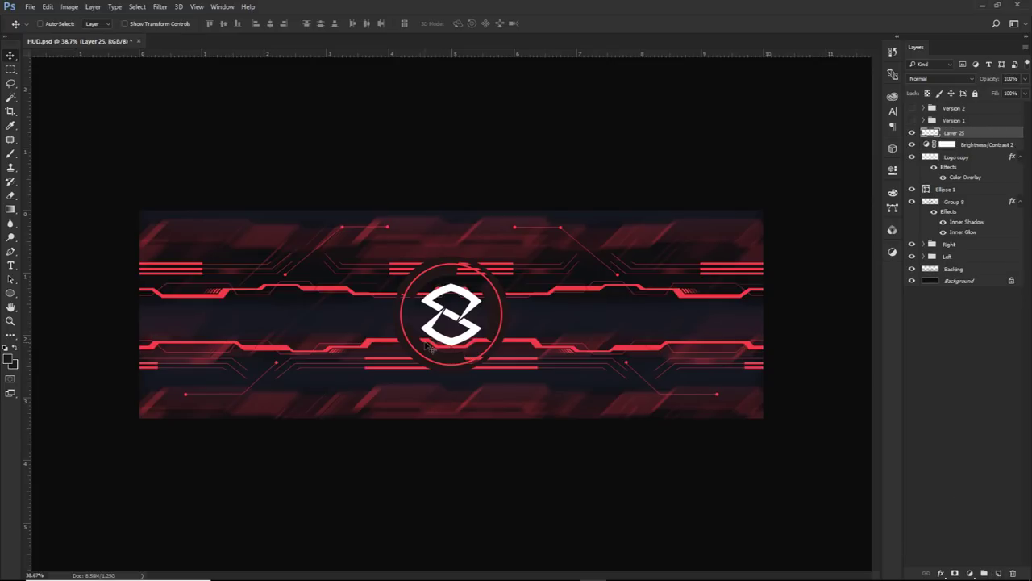
key(b)
mouse_move(407, 351)
mouse_down()
mouse_move(440, 363)
mouse_move(384, 362)
mouse_up()
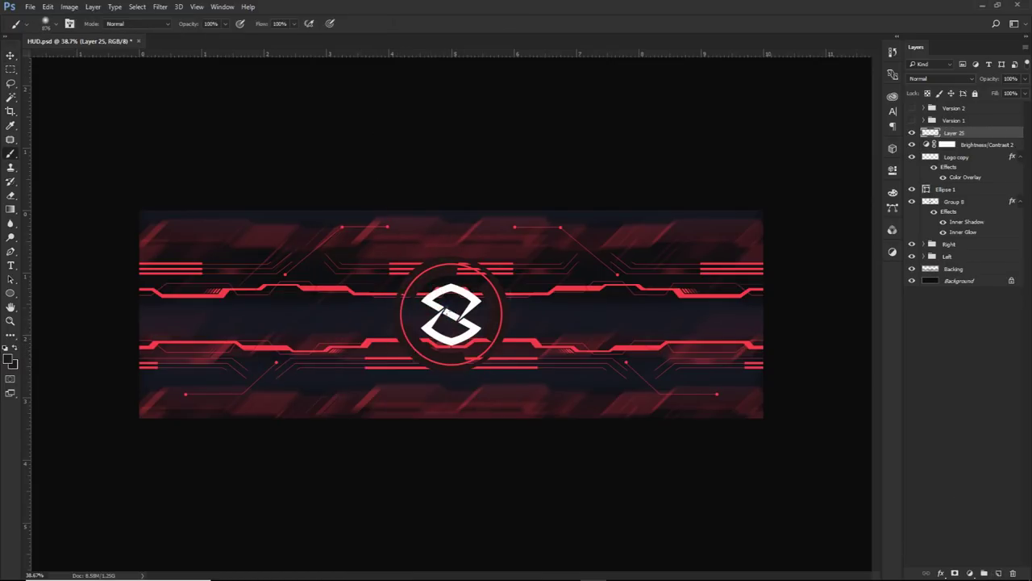
right_click(492, 320)
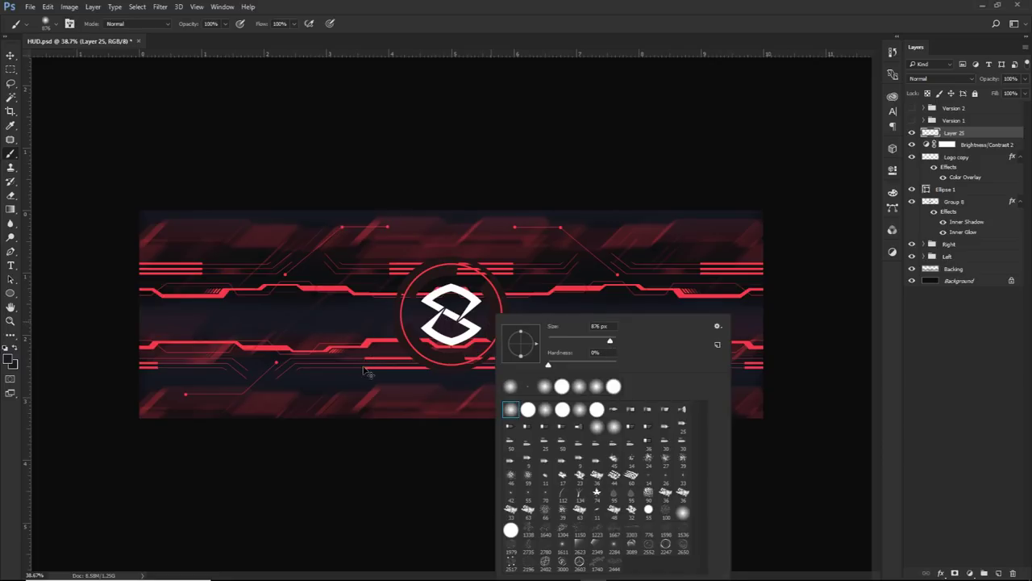
key(Escape)
alt+click(375, 396)
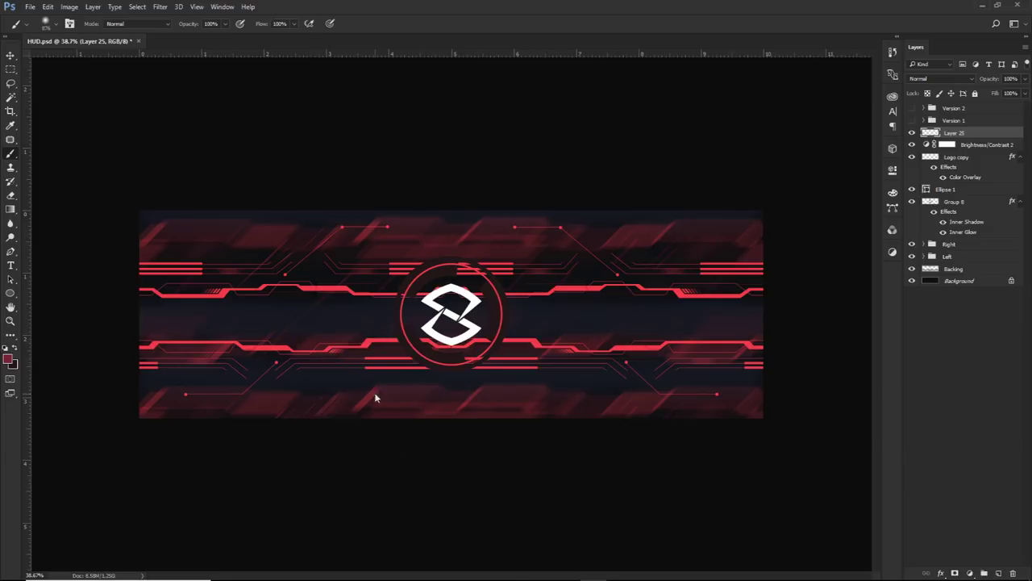
- Paint large soft dark-red spots of varying size along the banner's upper and lower parts and over the central logo
alt+right_click(357, 396)
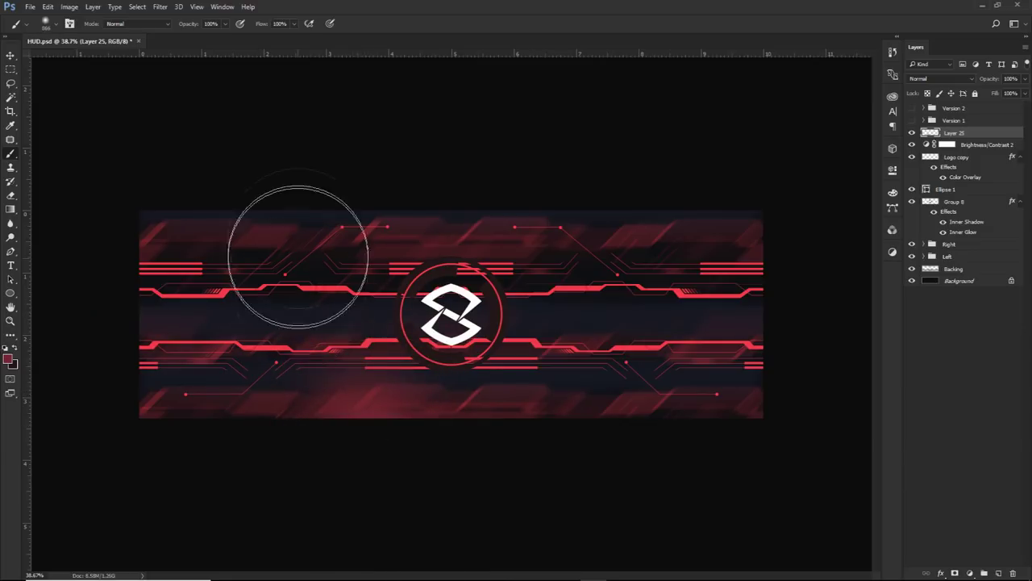
click(298, 279)
alt+right_click(458, 321)
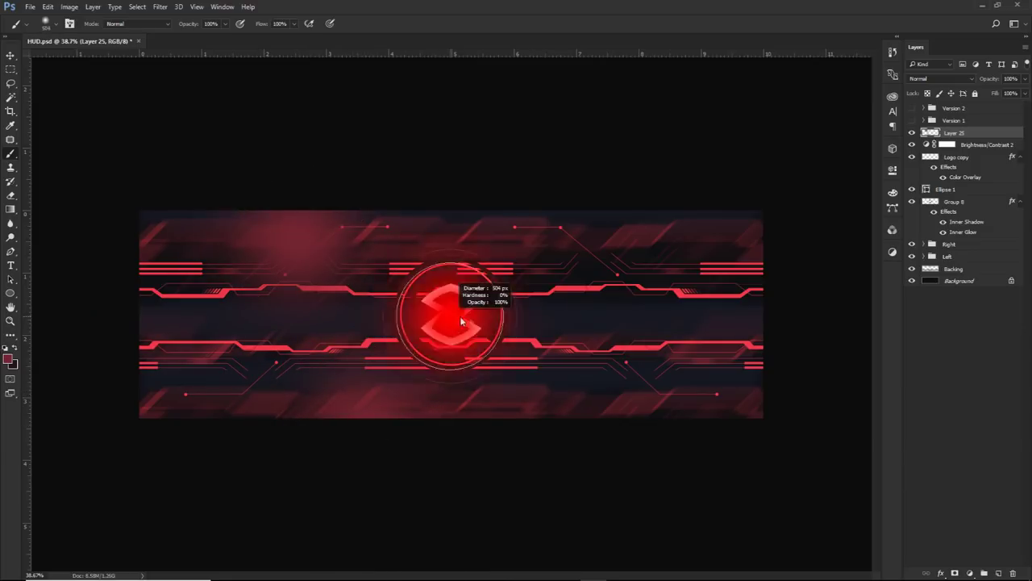
click(576, 235)
key(bracketright)
key(bracketright)
key(bracketright)
click(673, 403)
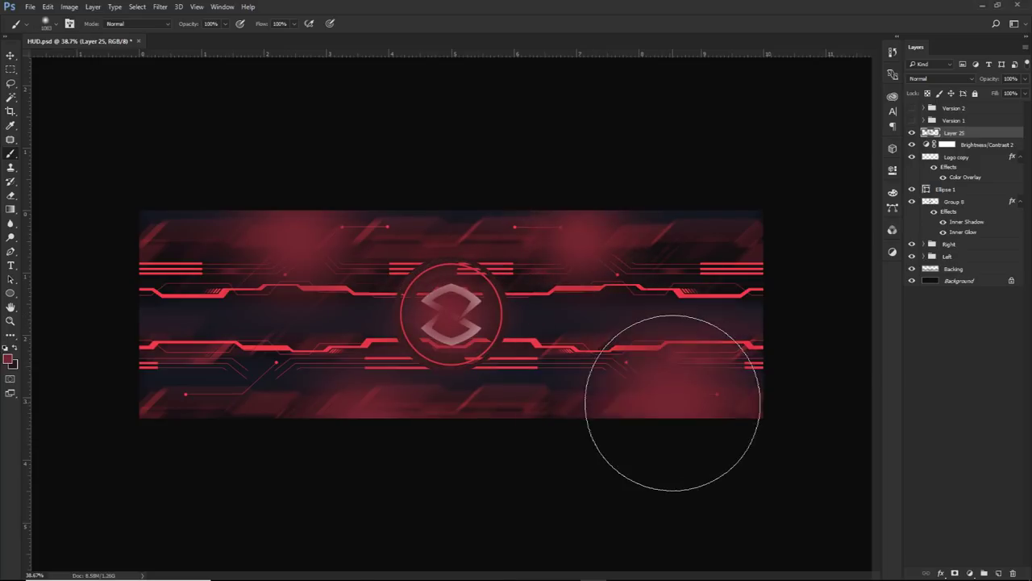
- Set the painted glow layer to Linear Dodge (Add) blending at 32% opacity
click(939, 78)
click(934, 166)
click(1024, 78)
drag(1021, 91, 991, 95)
key(v)
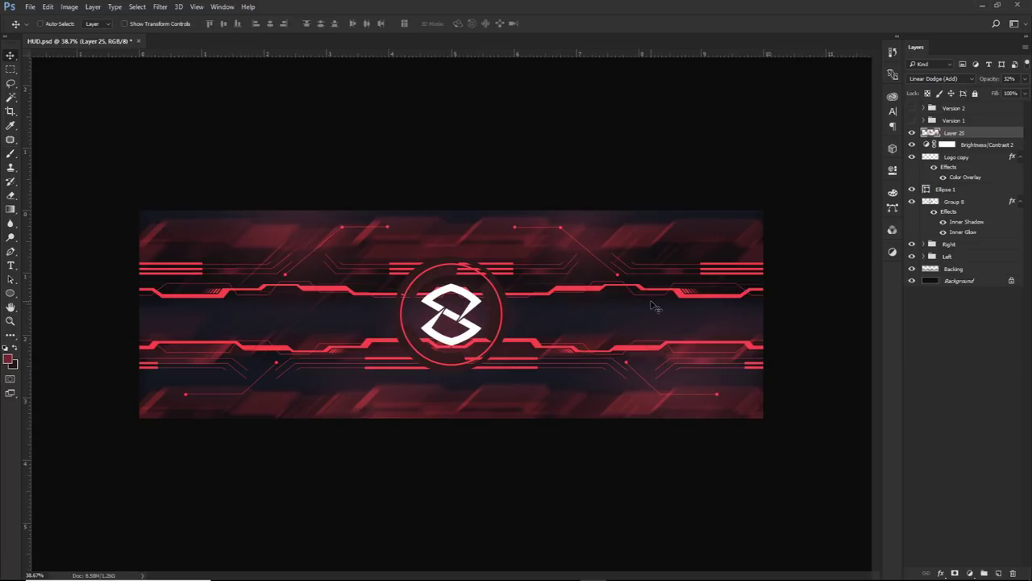